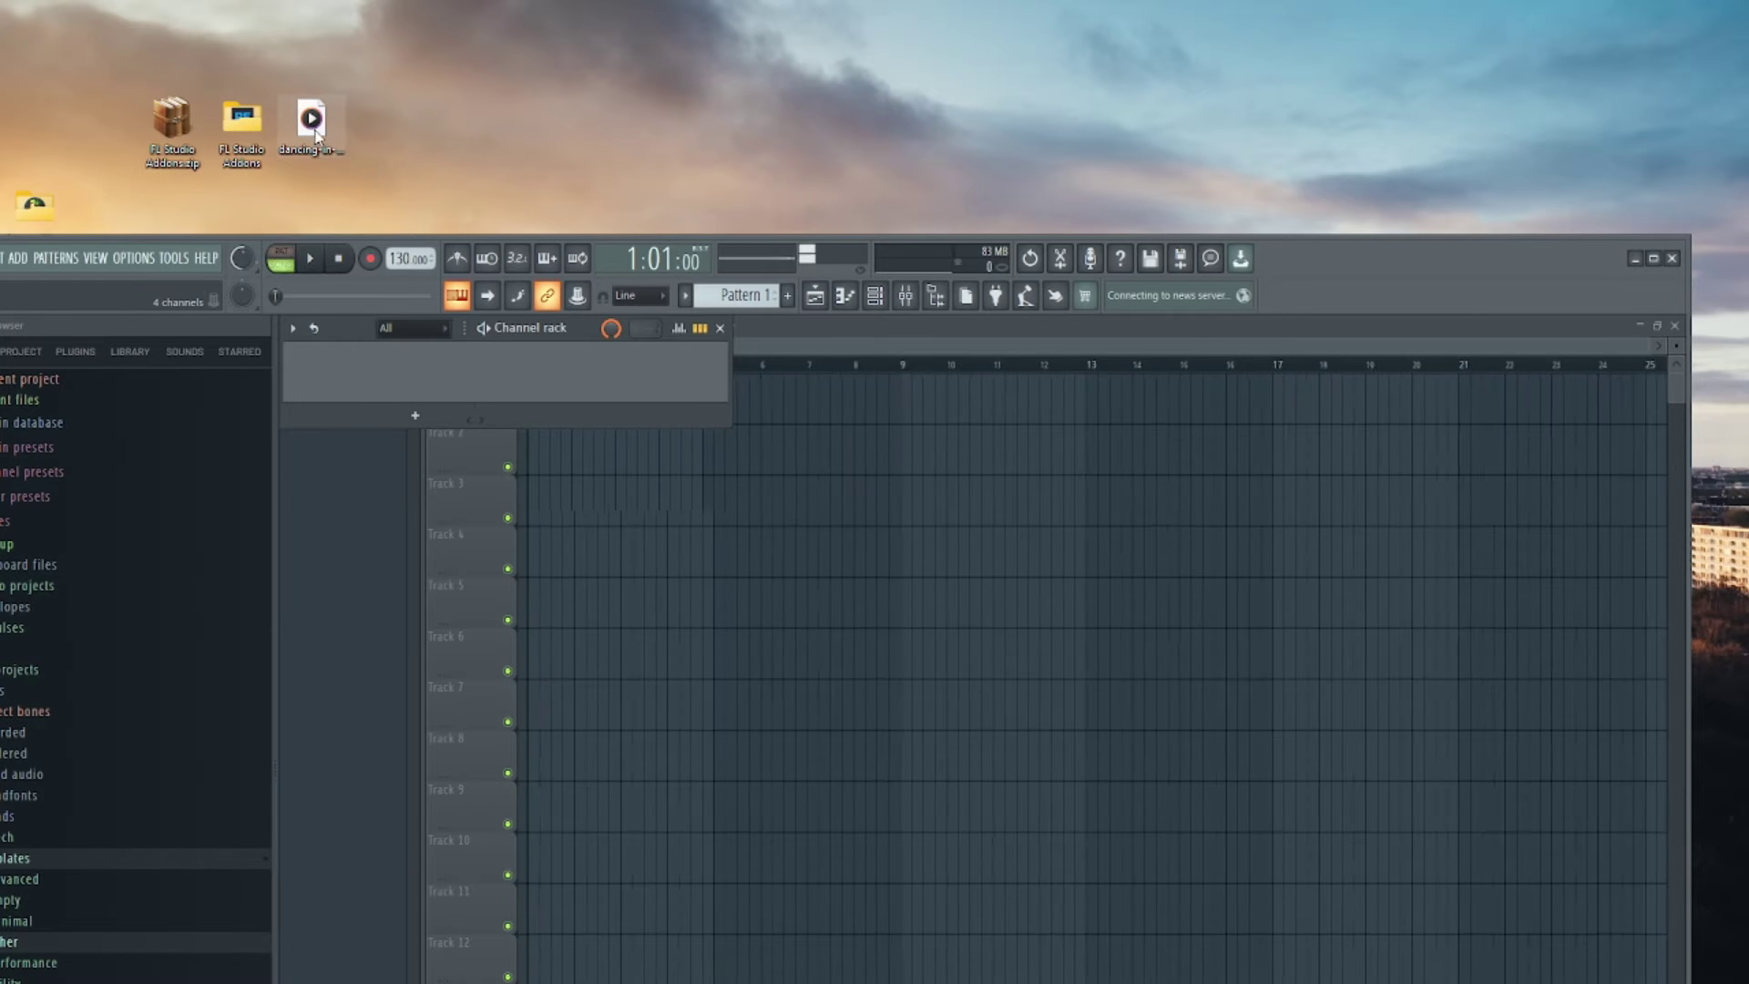
Drop the desktop dancing-in-the-stardust audio file onto Track 4 of the playlist.
drag(316, 134, 563, 551)
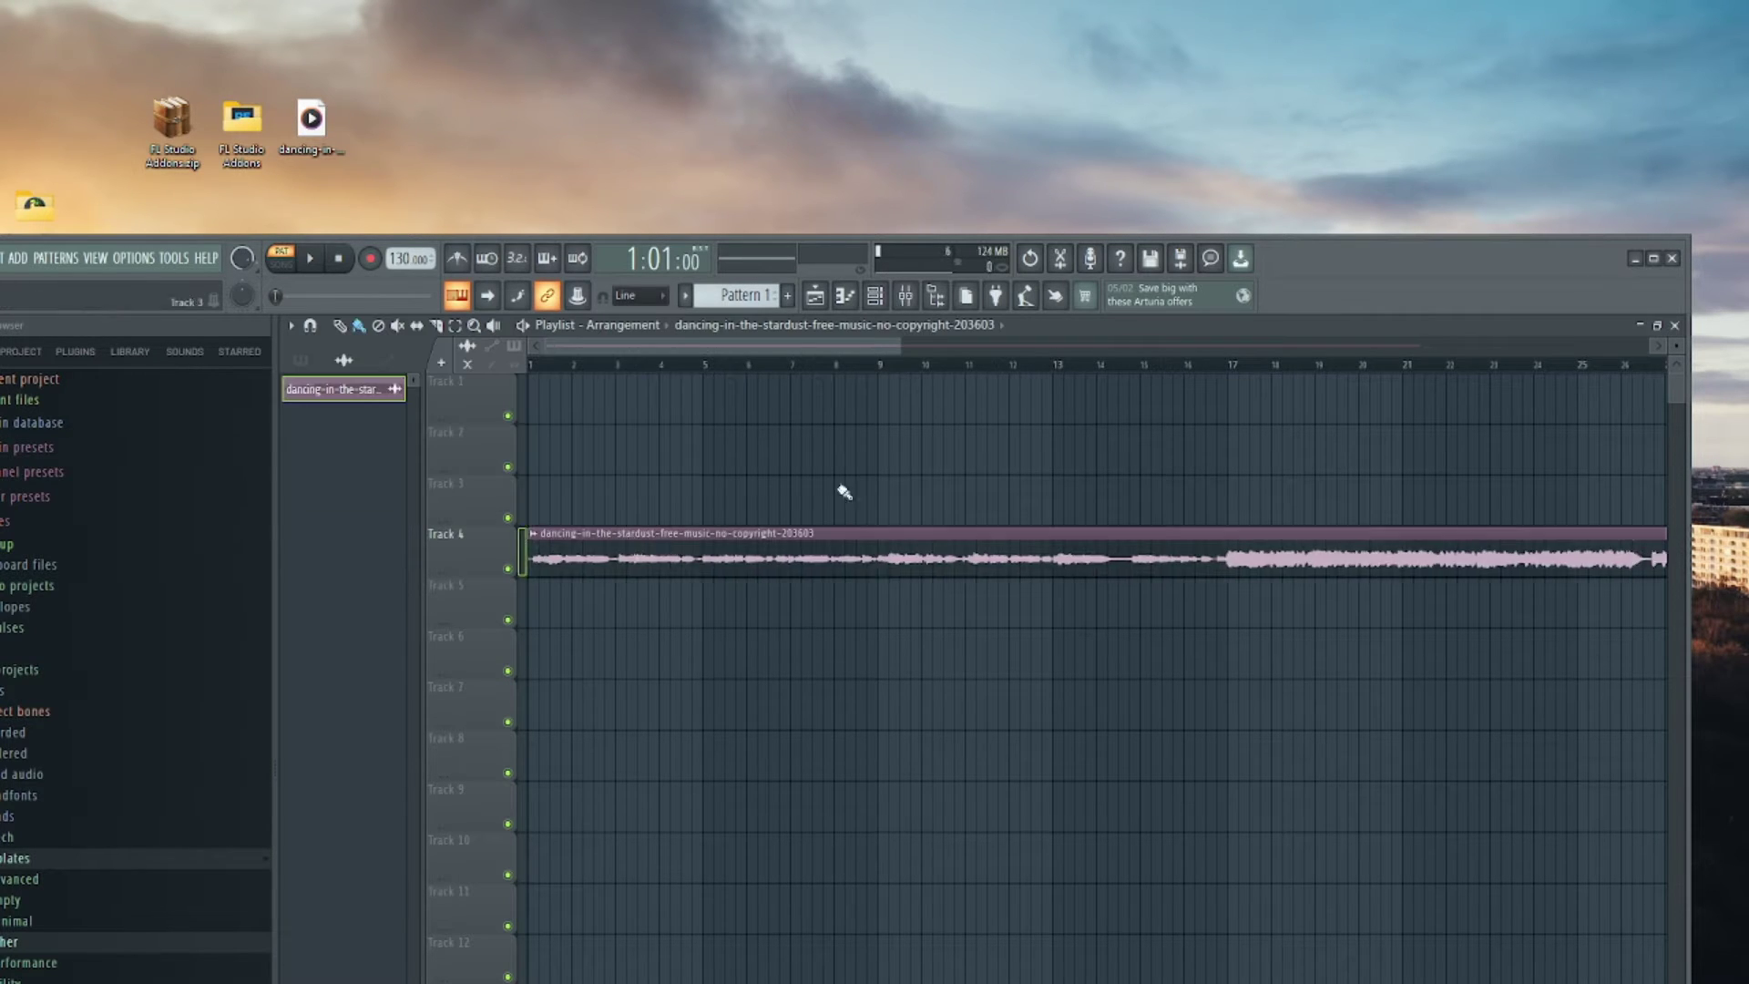
Maximize FL Studio and choose Extract stems from sample on the audio clip.
click(1654, 260)
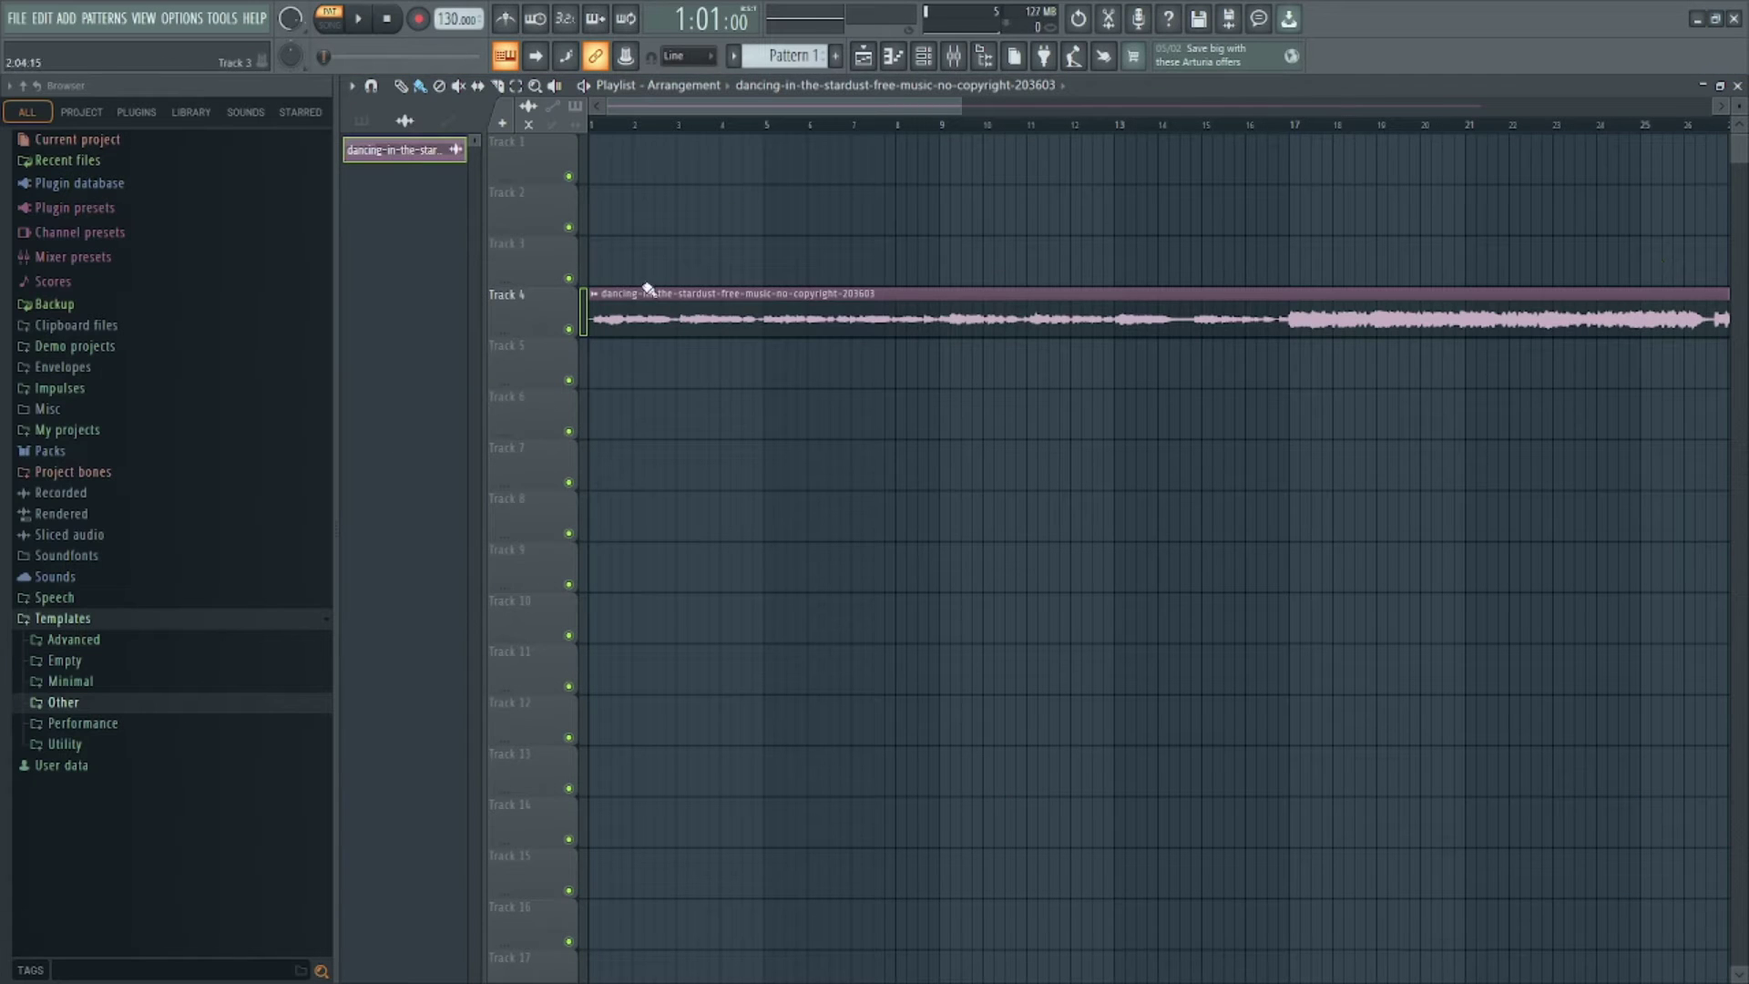
click(596, 295)
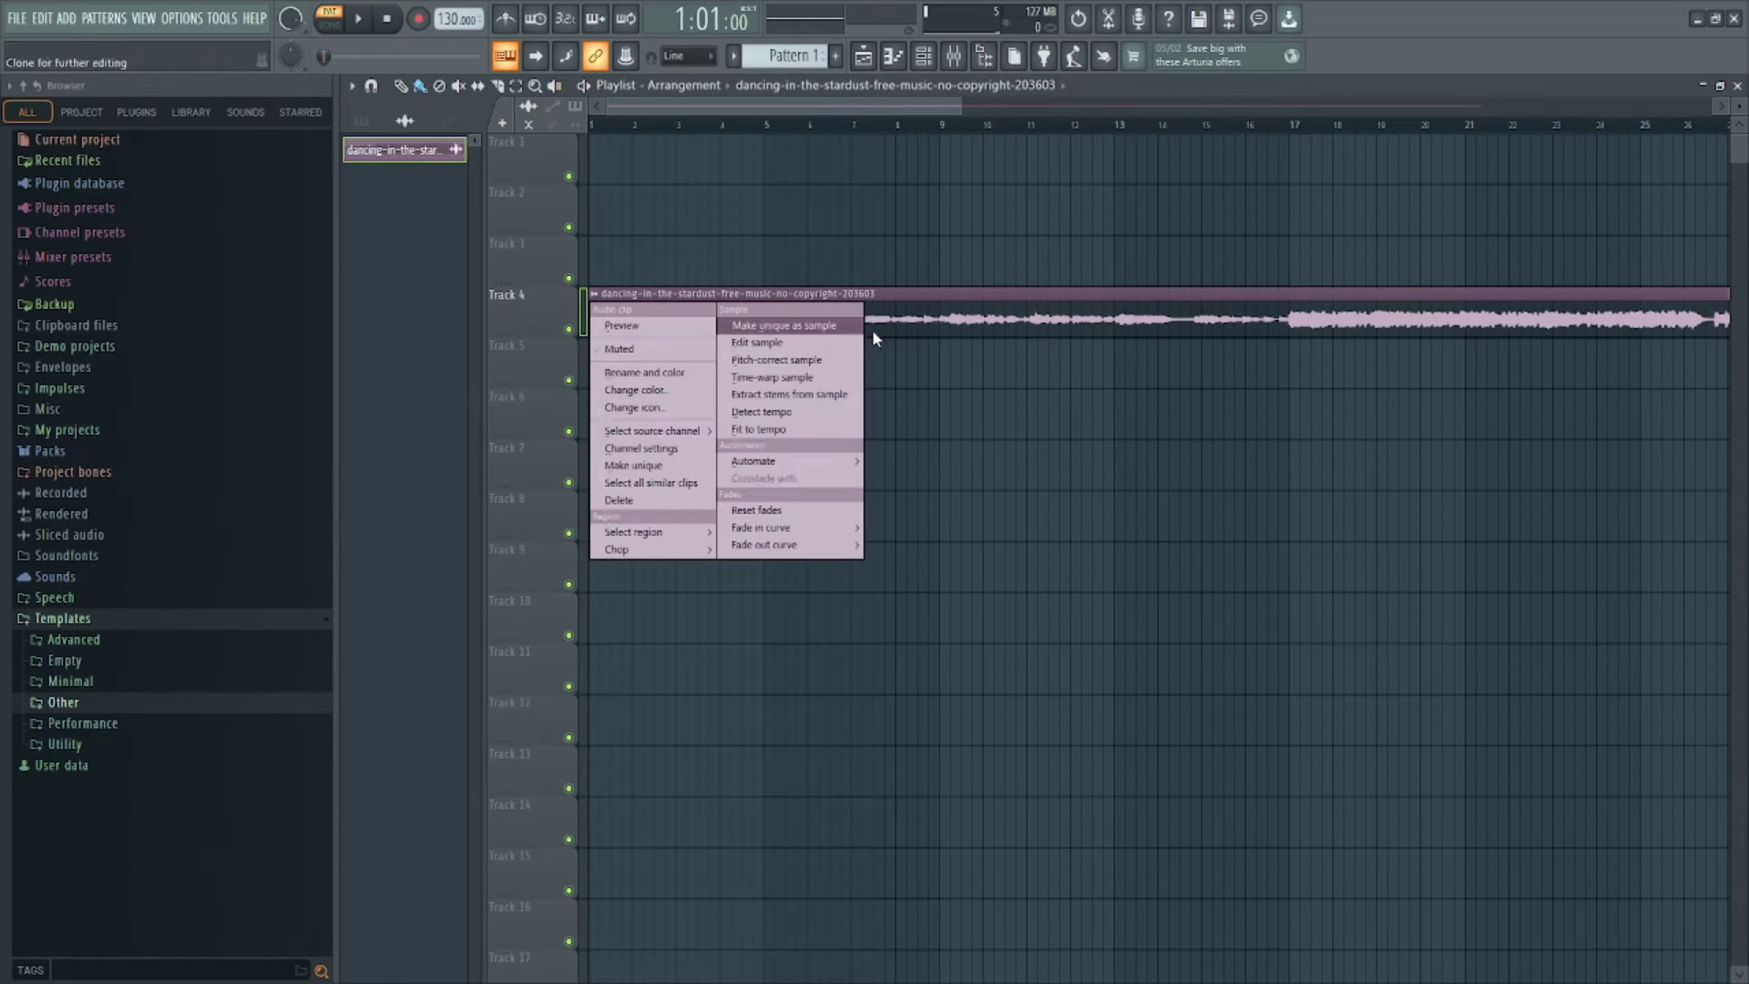
click(811, 394)
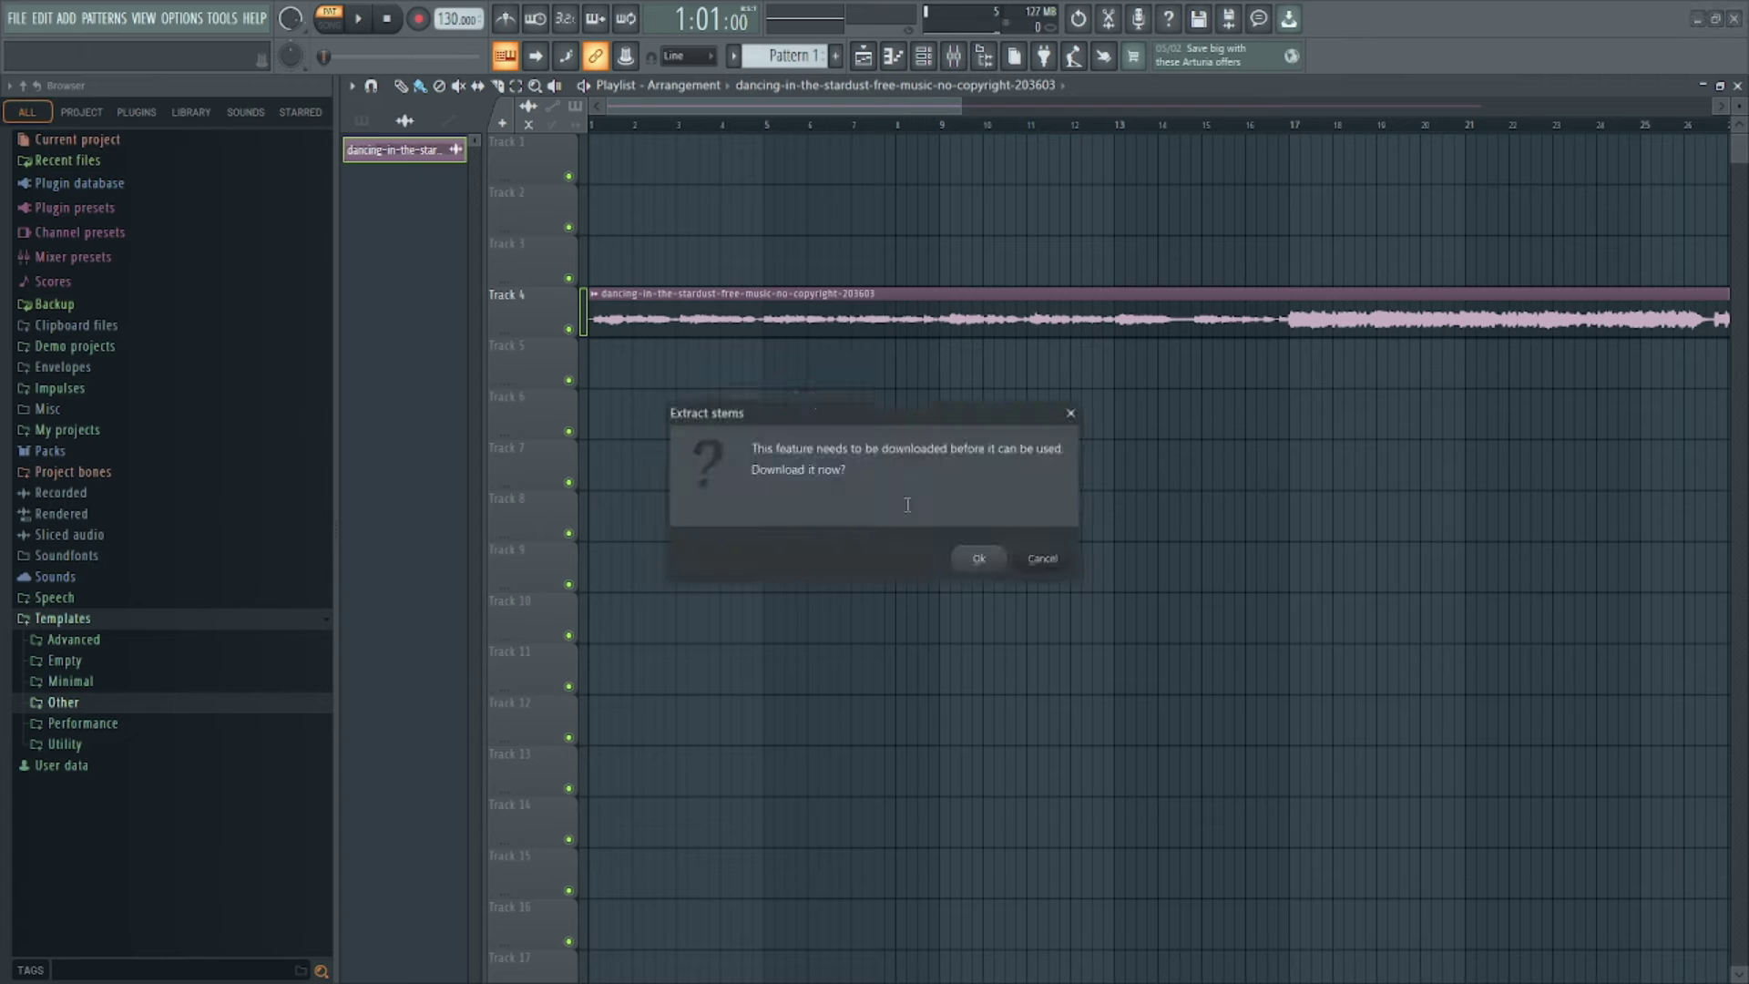
Accept the Stem extractor download, then quit FL Studio without saving.
click(973, 559)
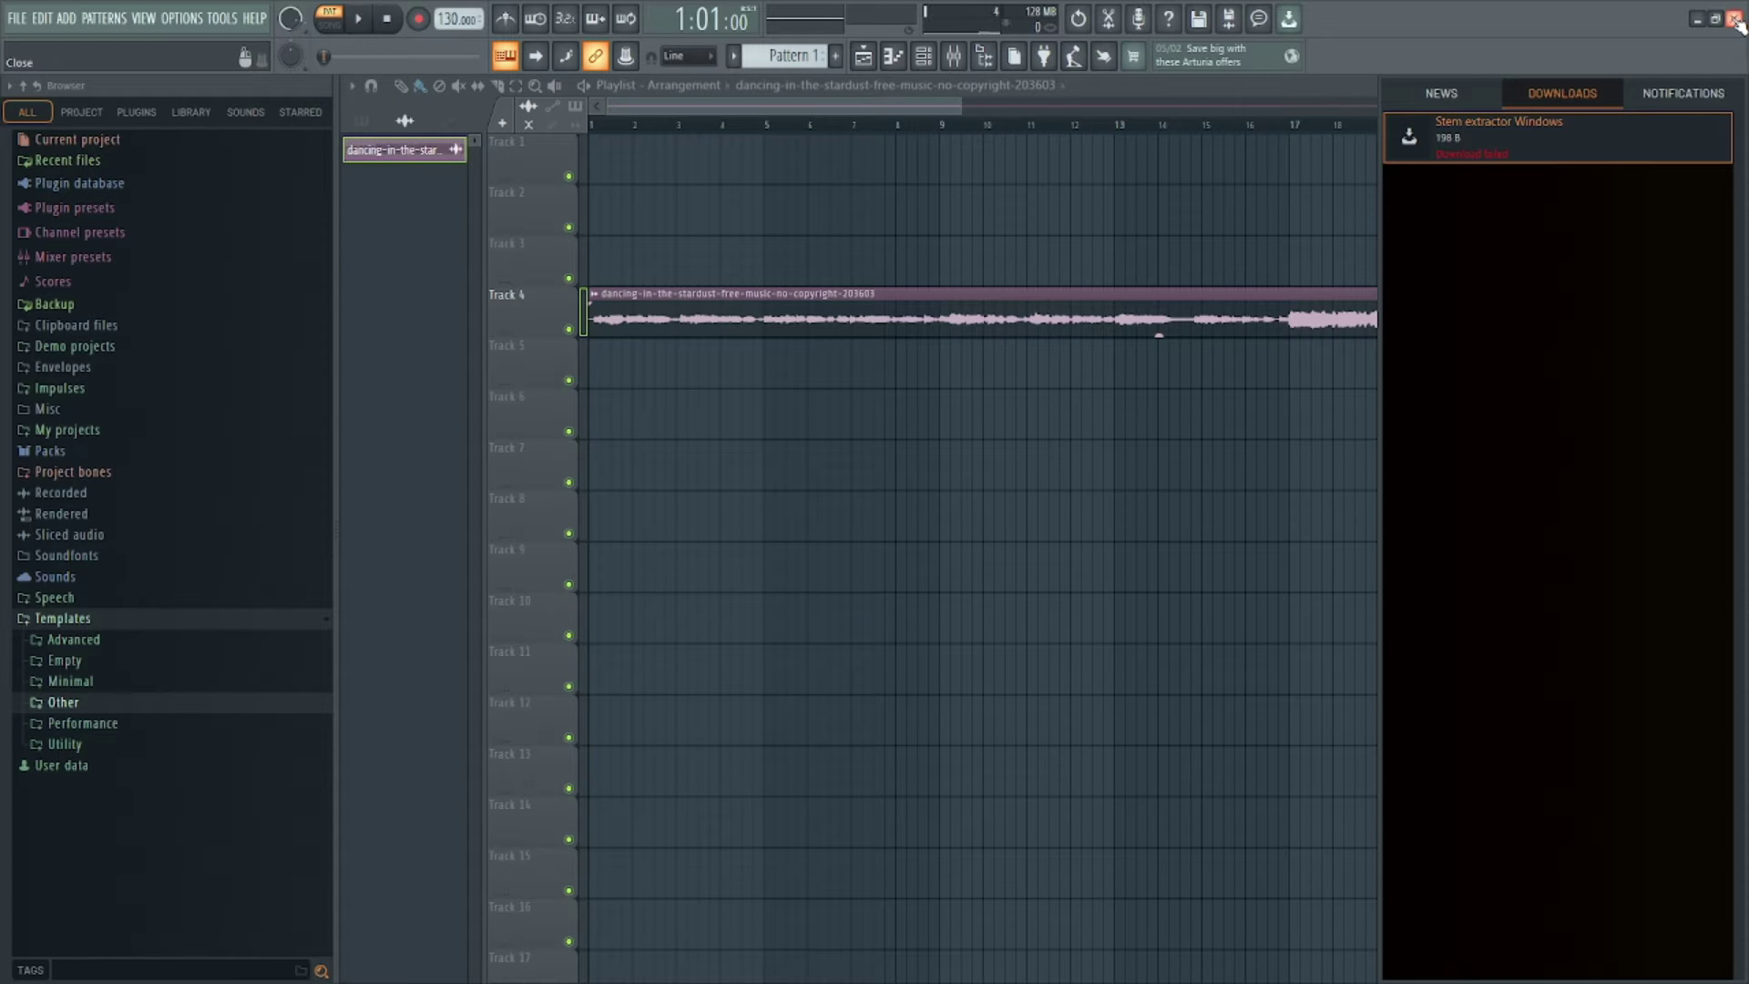
click(1736, 20)
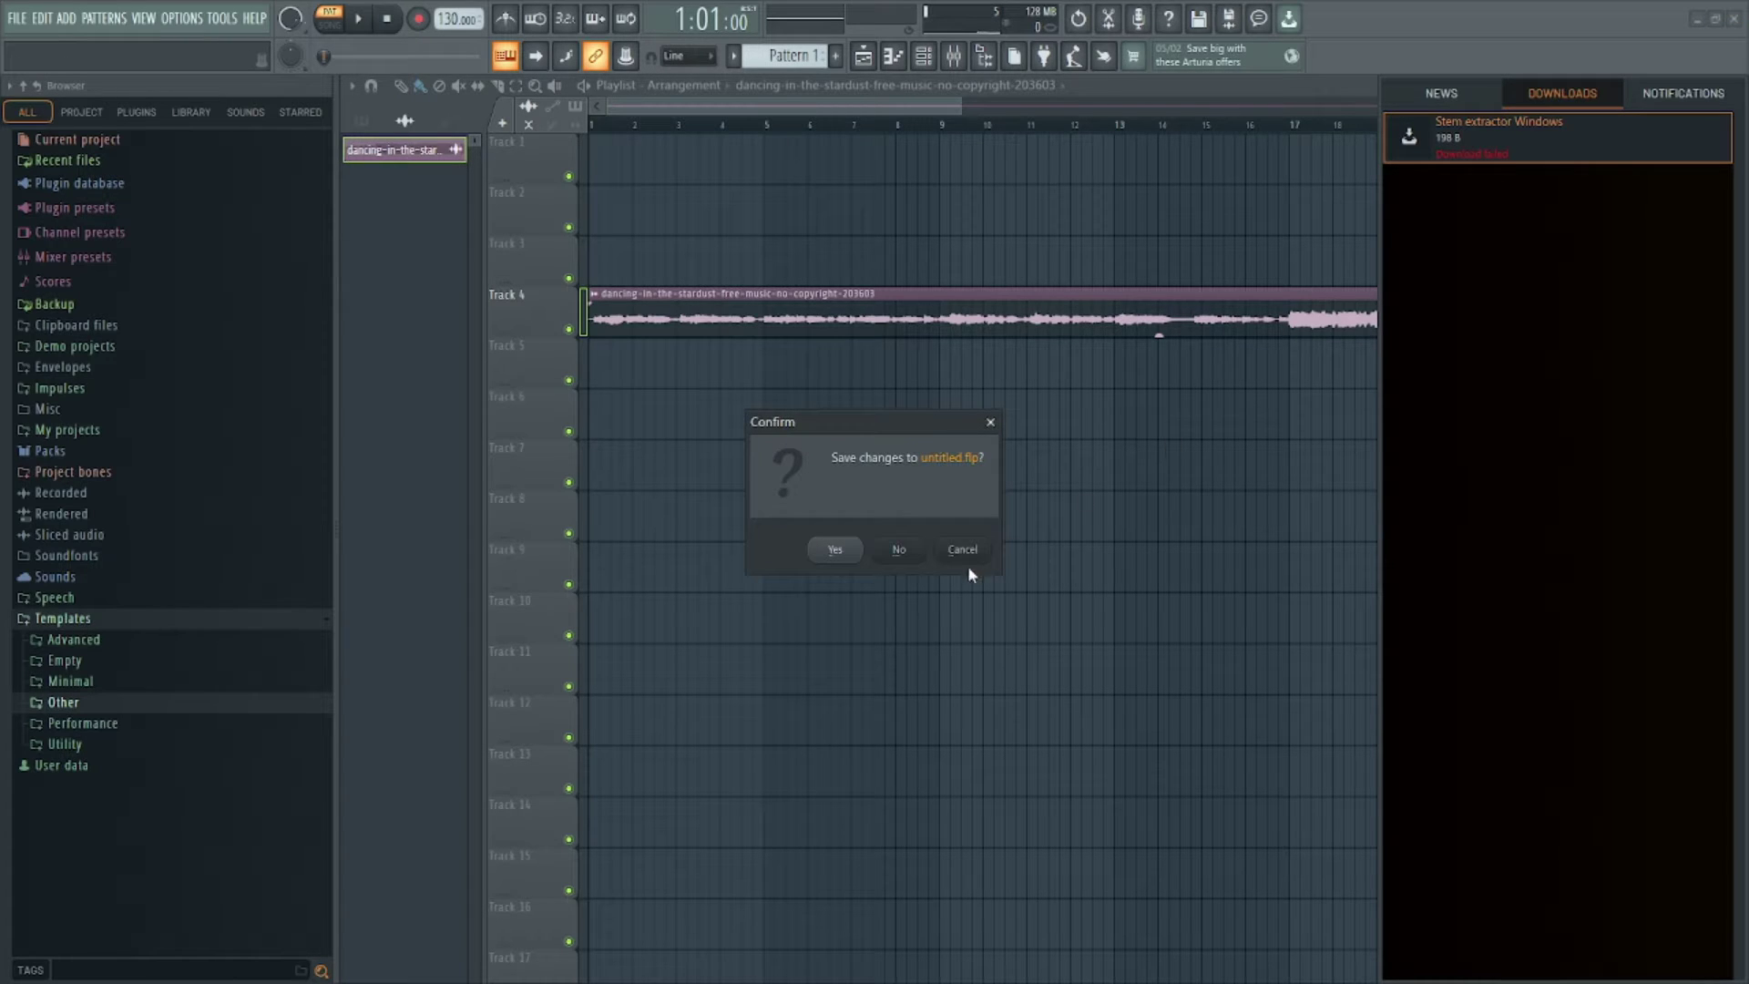
click(900, 550)
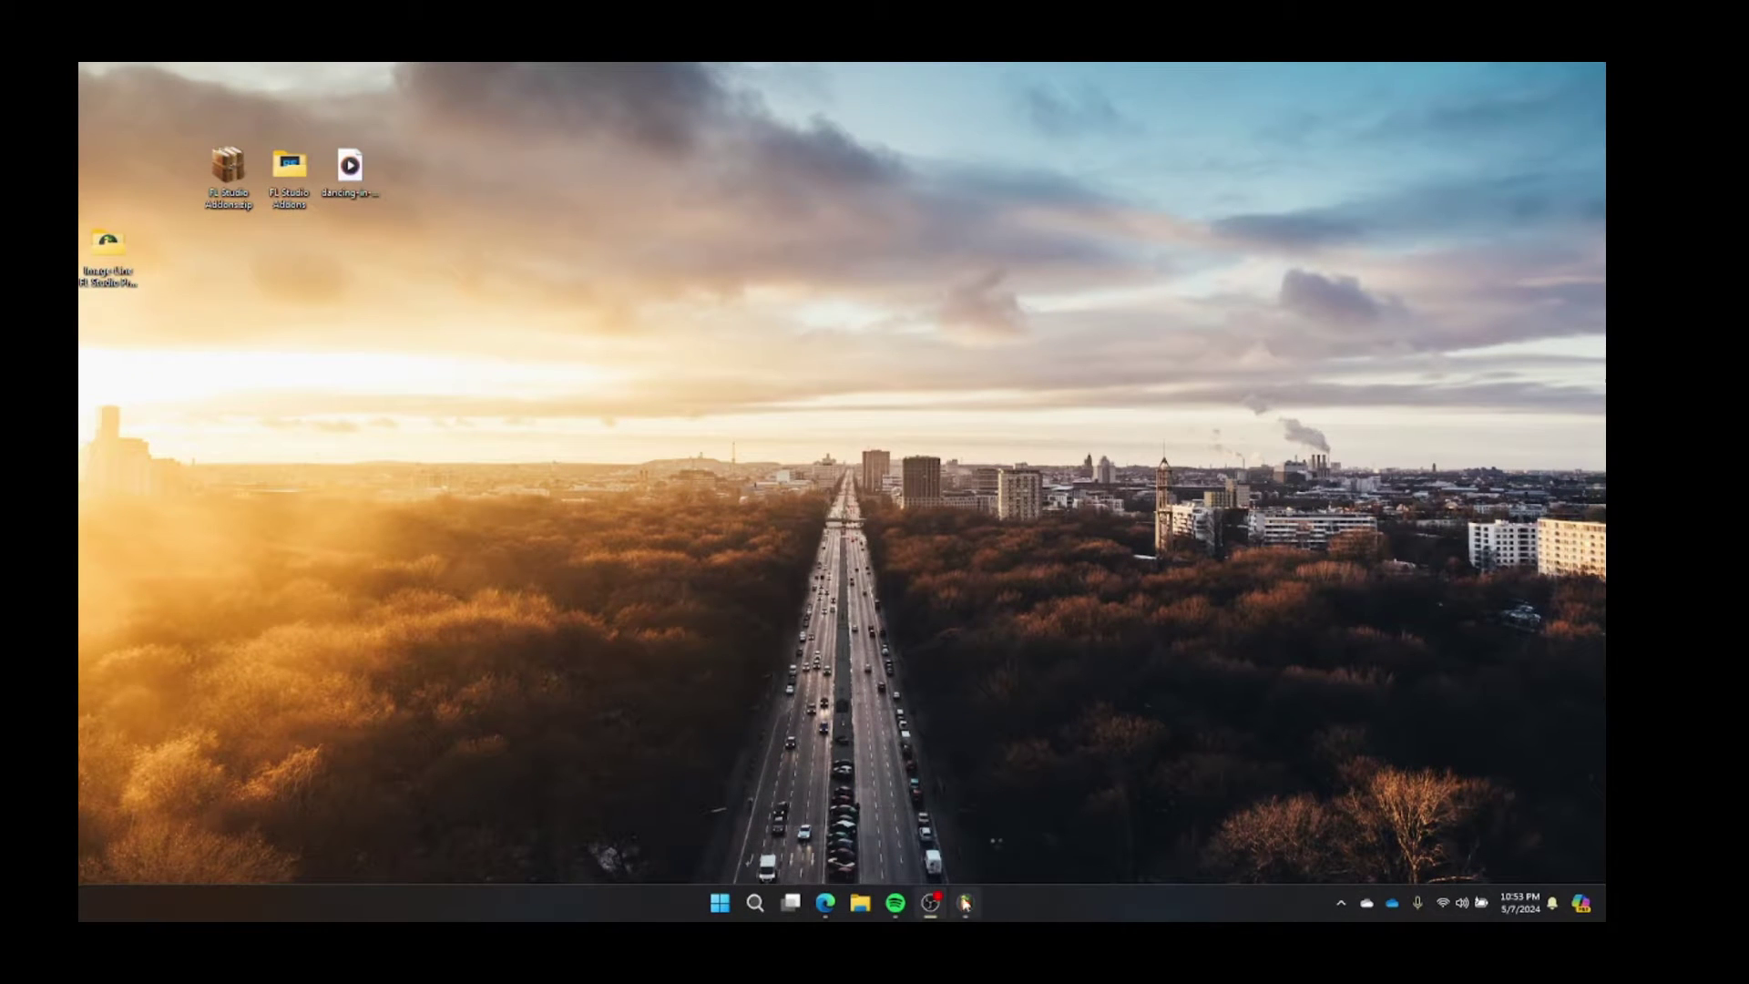
Reopen FL Studio and browse for a new user data folder in File settings, dismissing the warning.
click(963, 904)
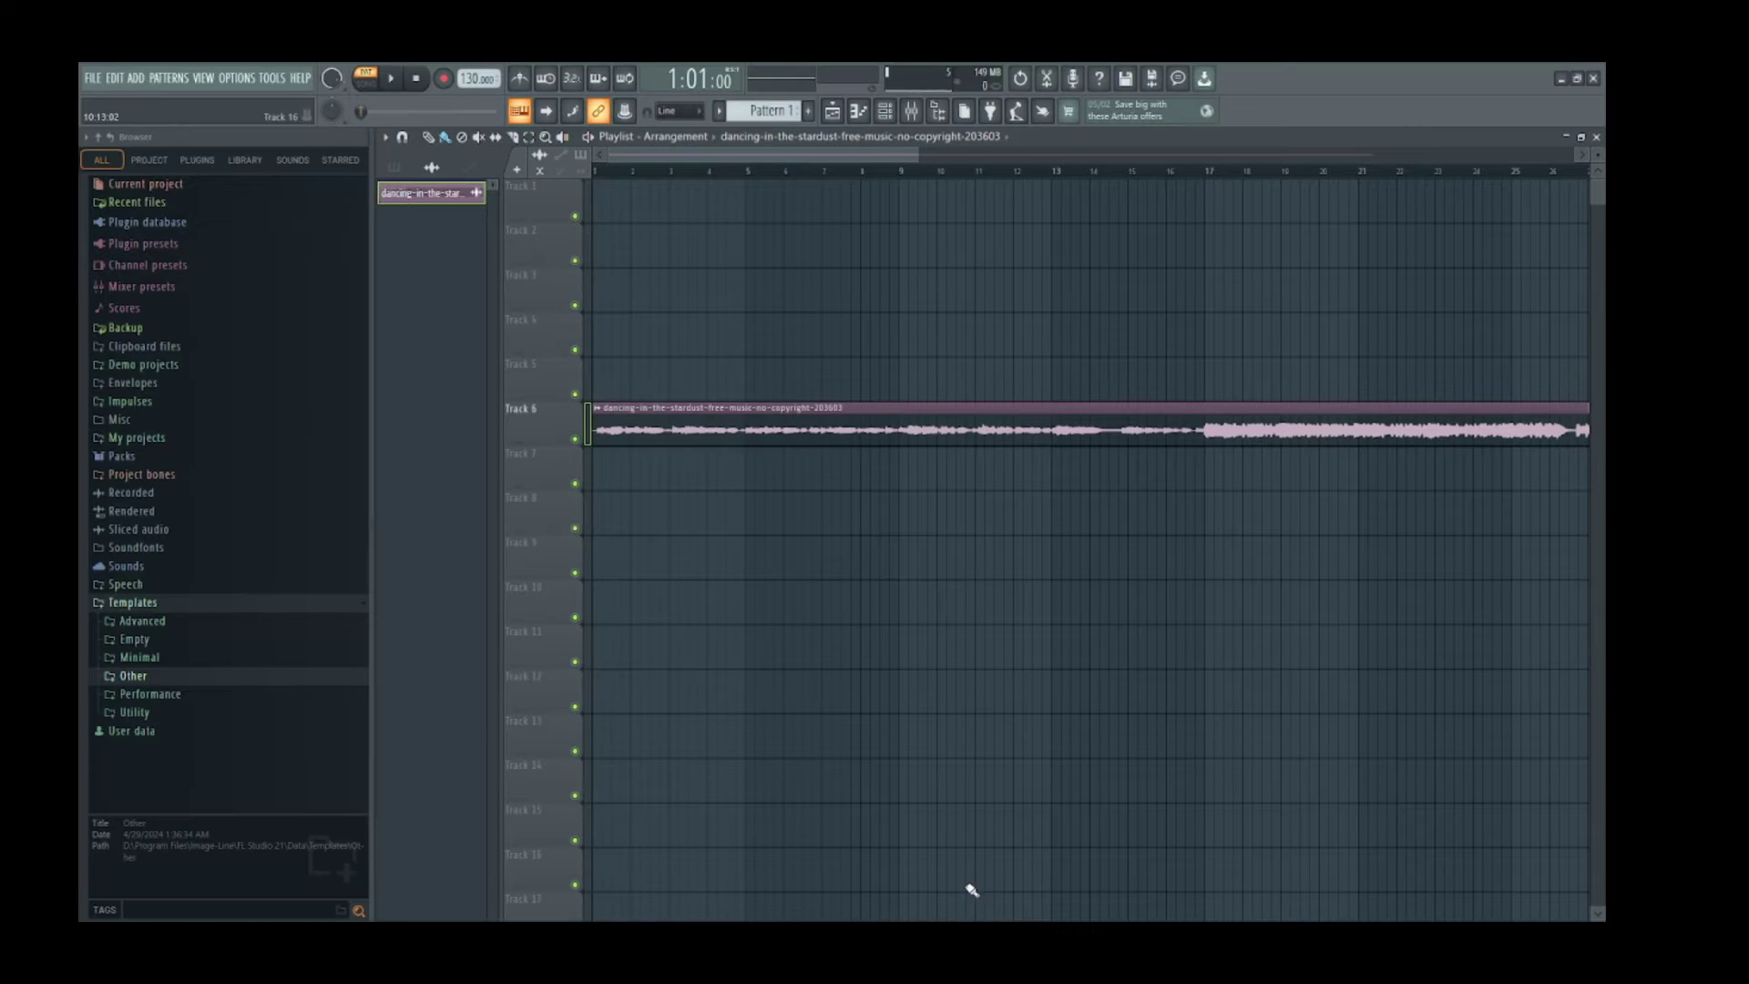
click(238, 78)
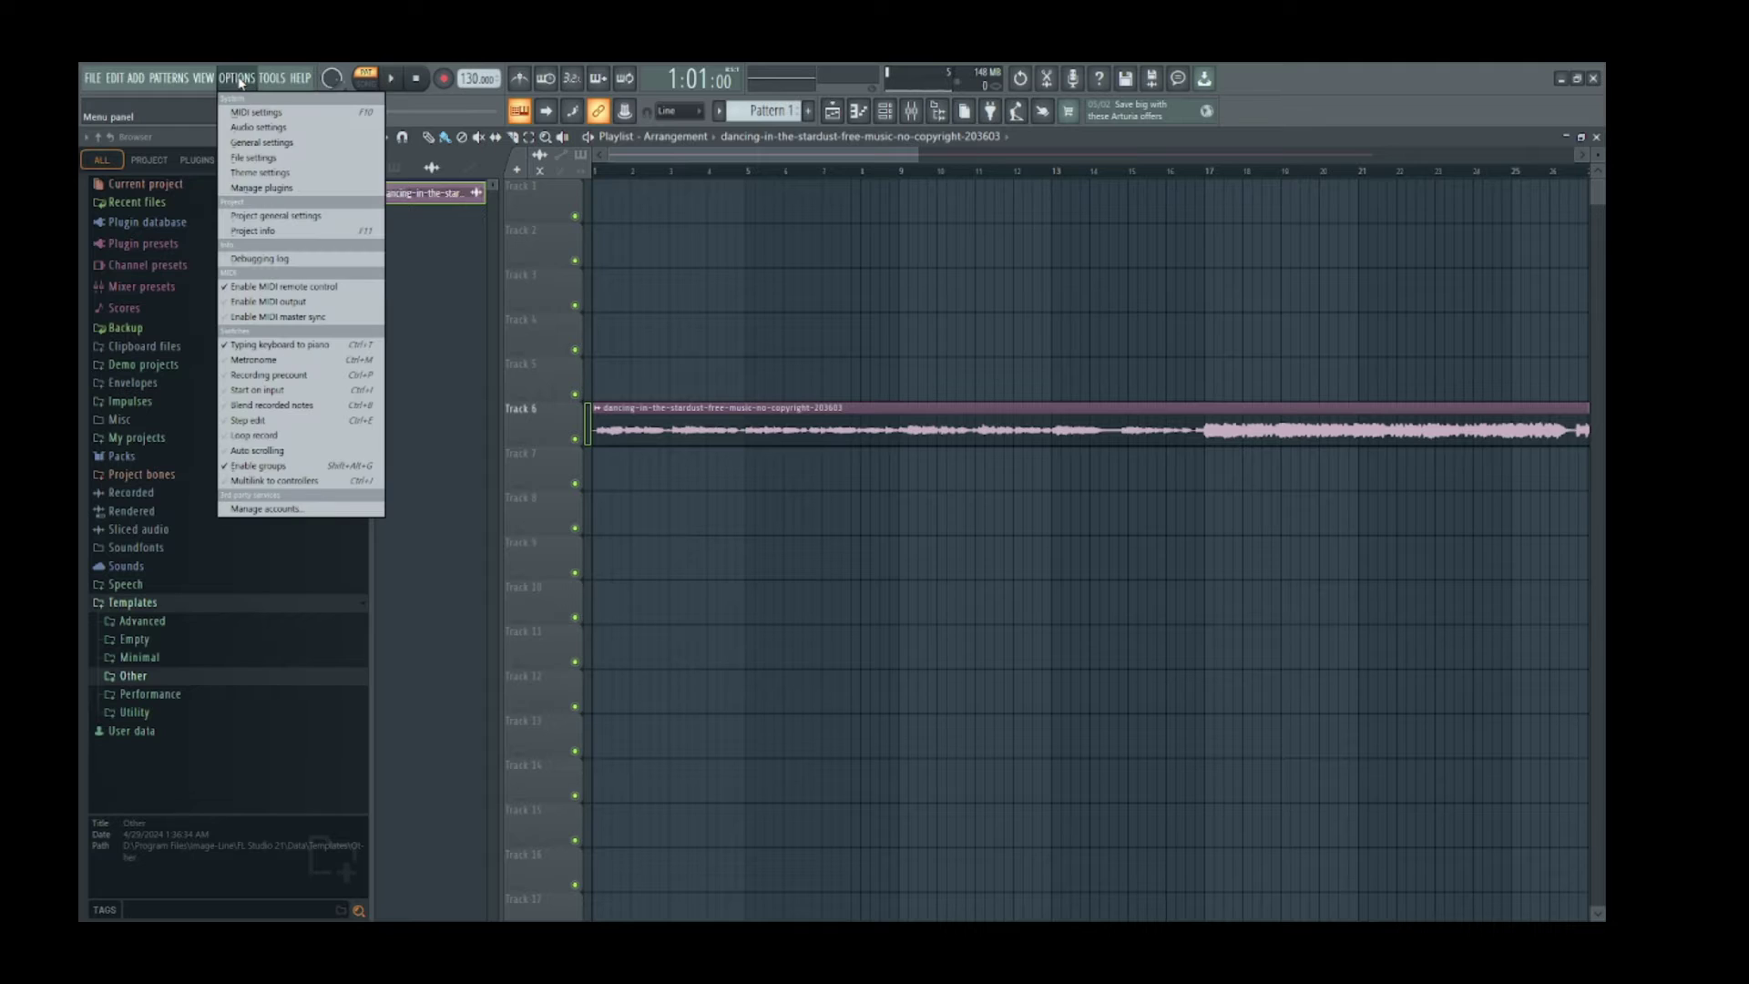
click(257, 159)
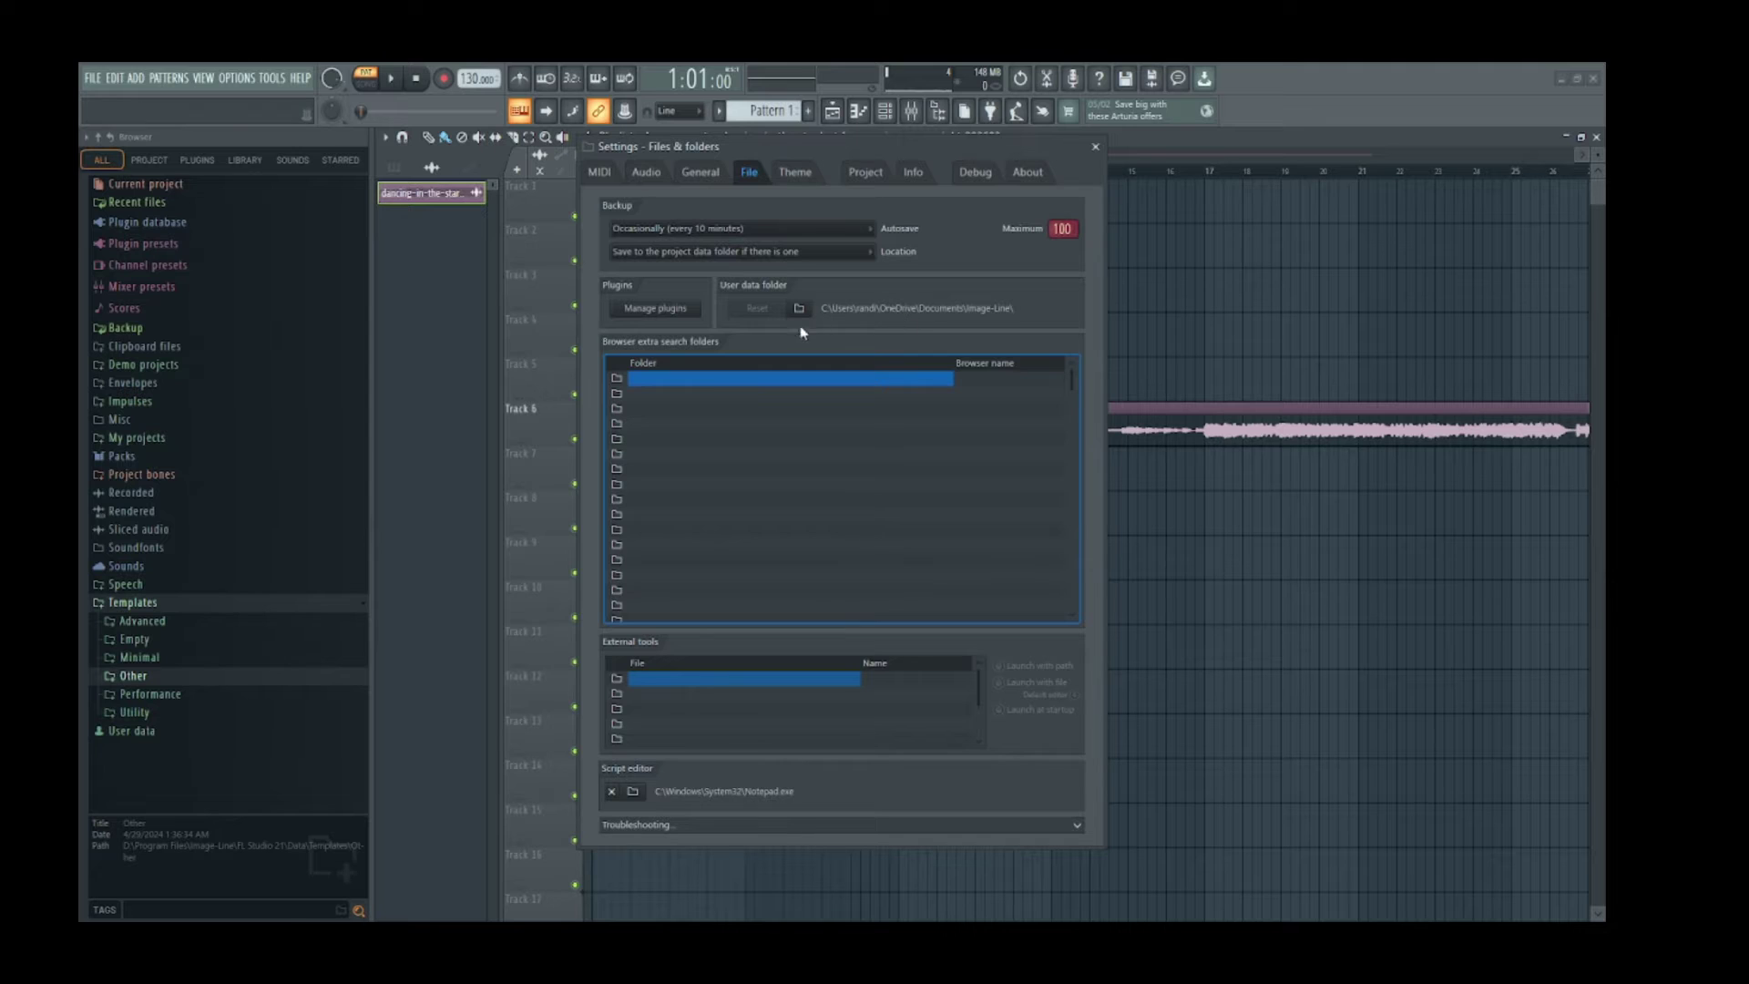
click(799, 307)
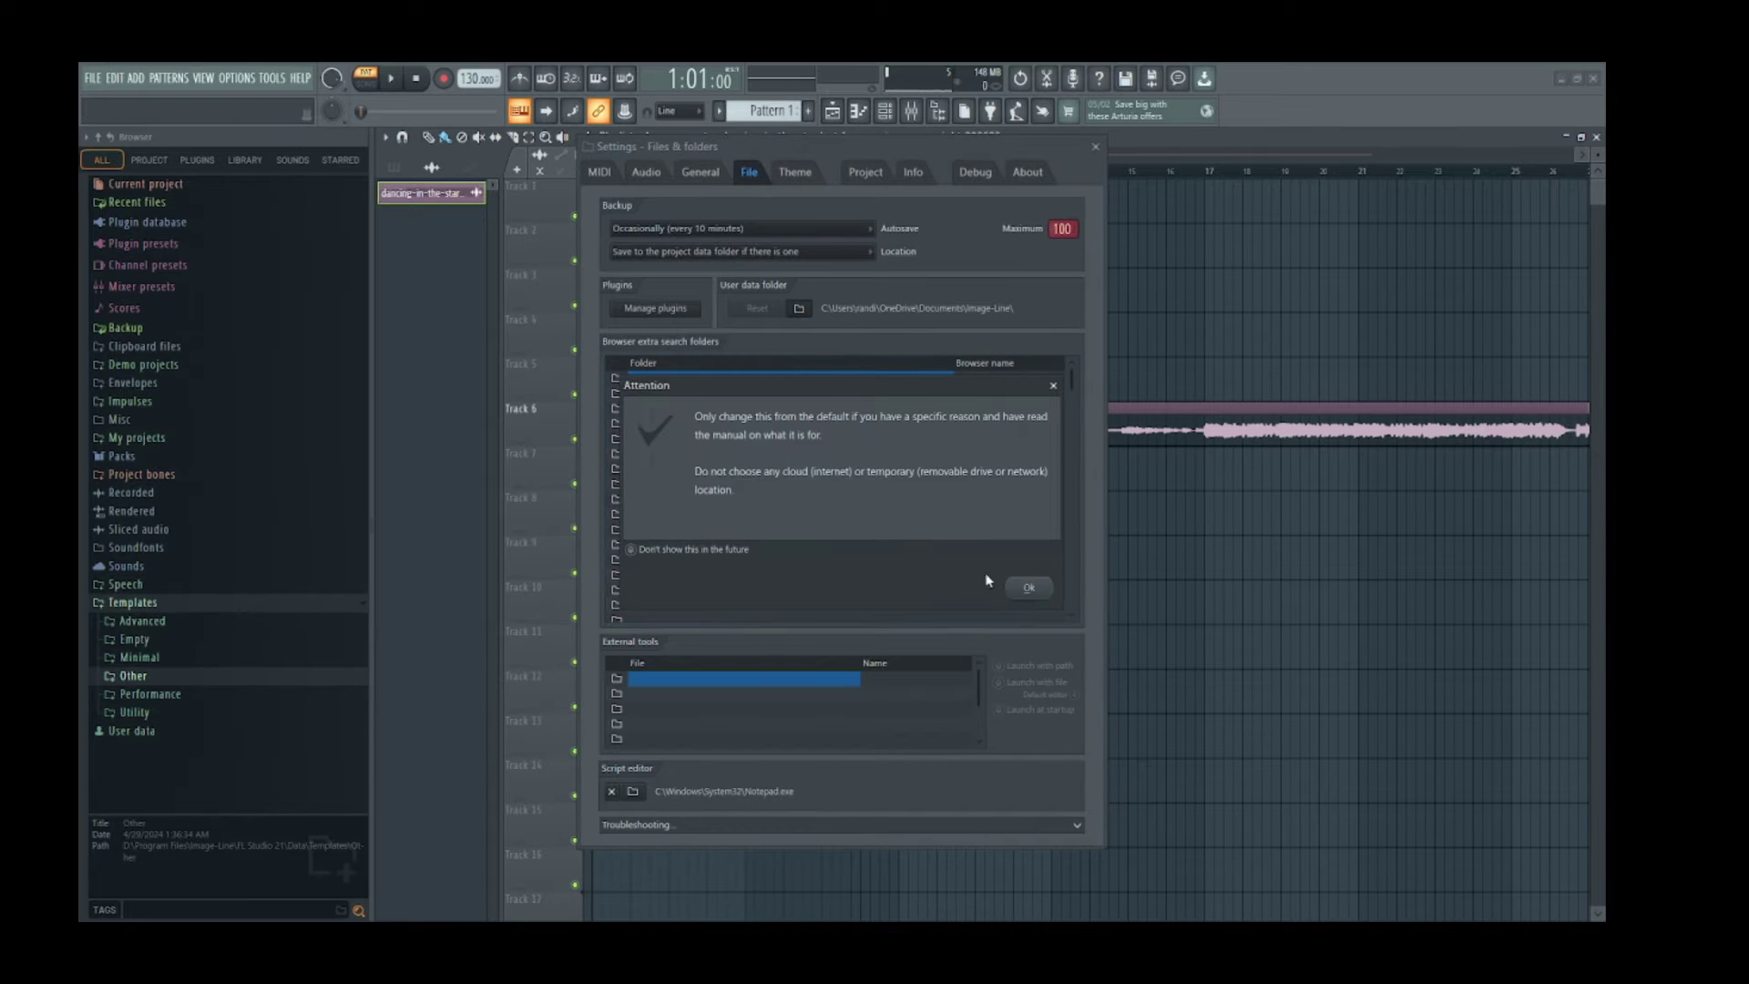
click(1029, 586)
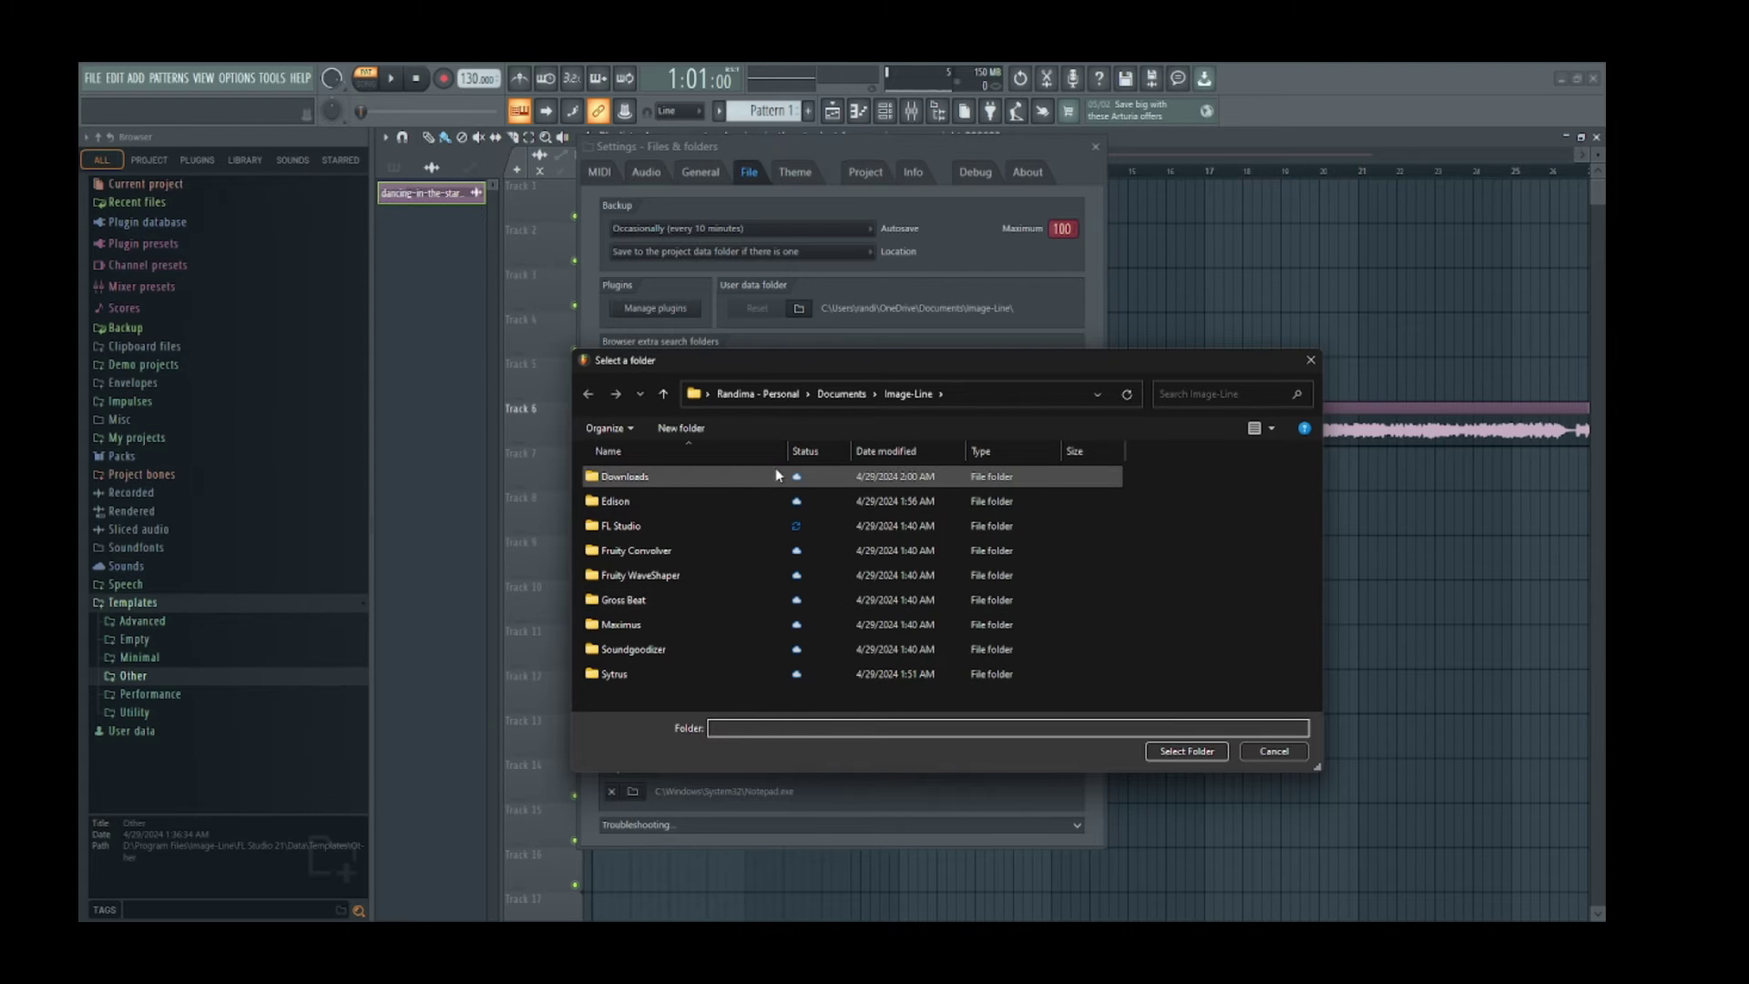
Navigate the picker to C:\Users\<user>\Documents and select the Image-Line folder.
click(663, 394)
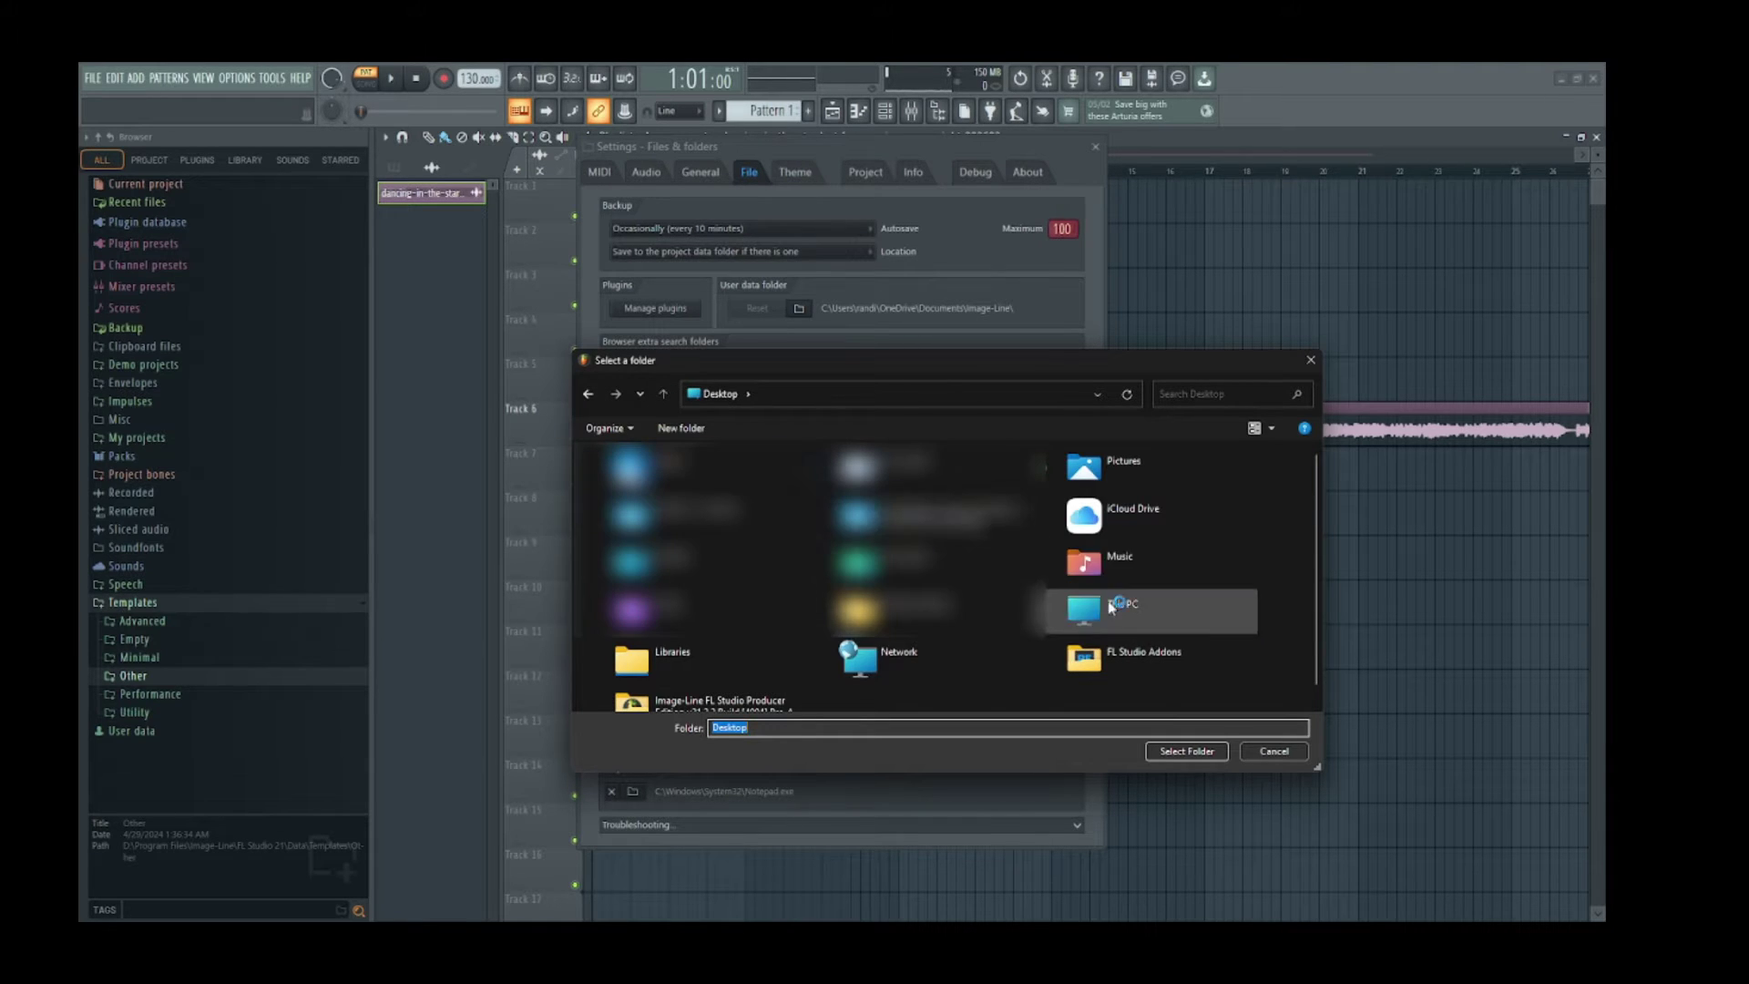
double_click(1110, 605)
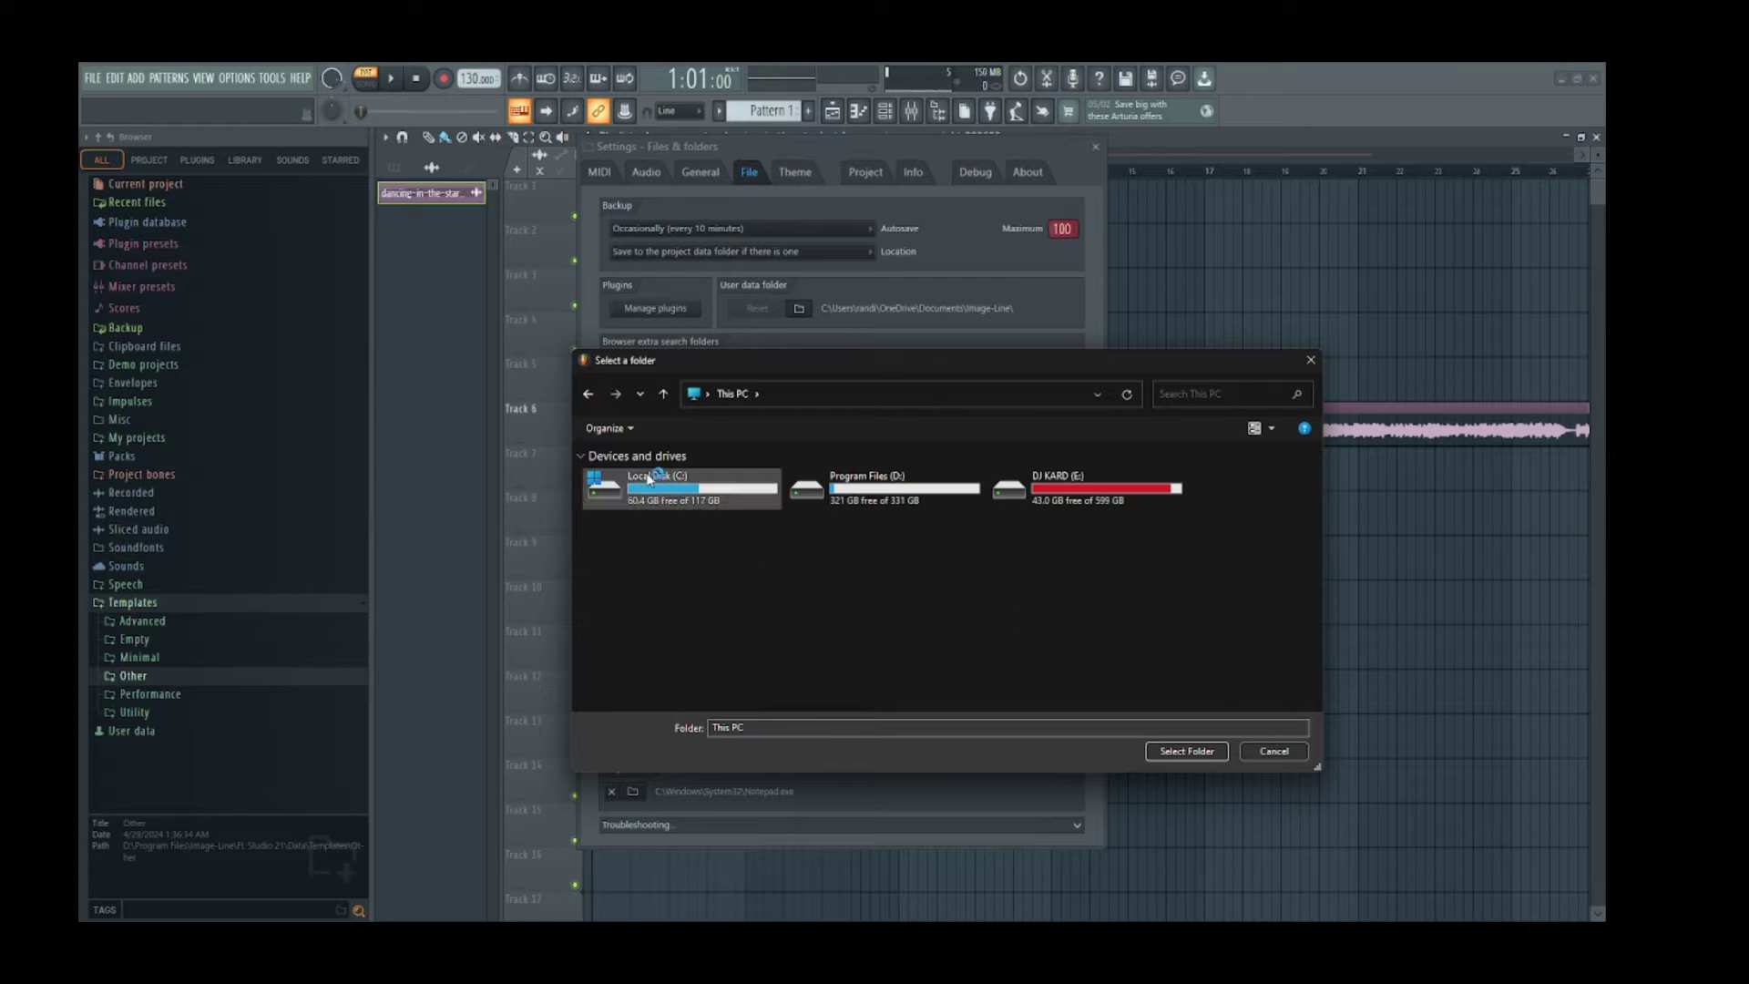
double_click(638, 493)
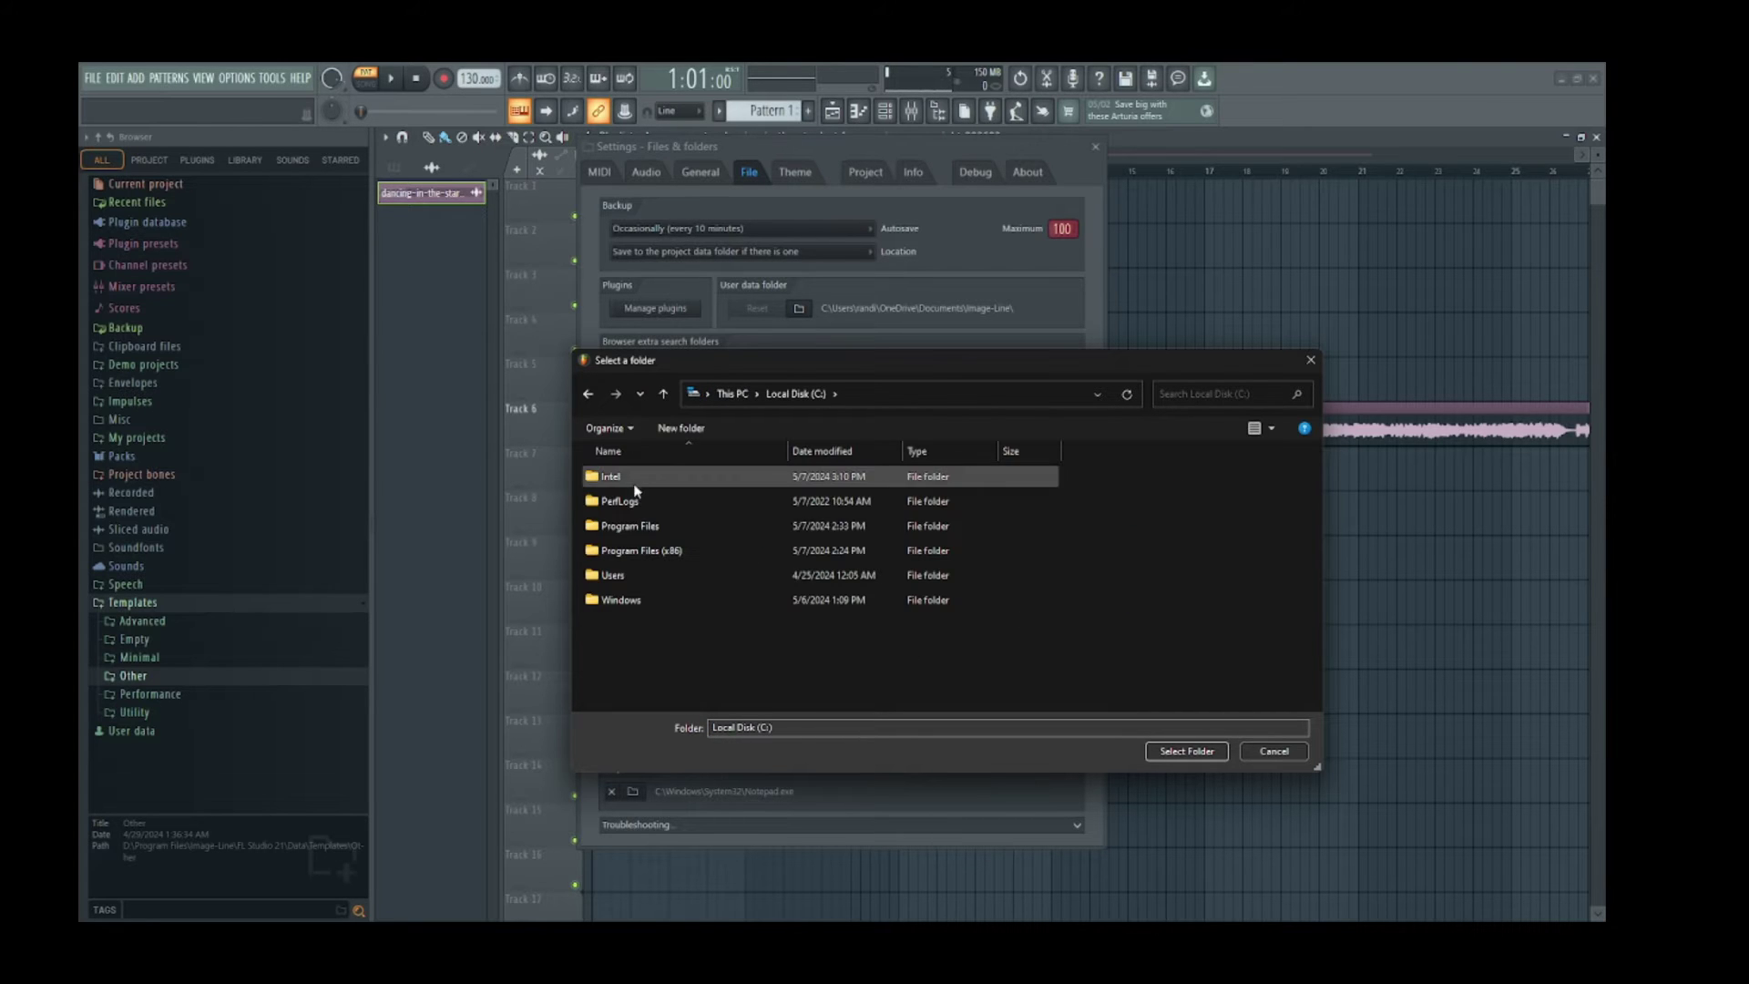
double_click(622, 578)
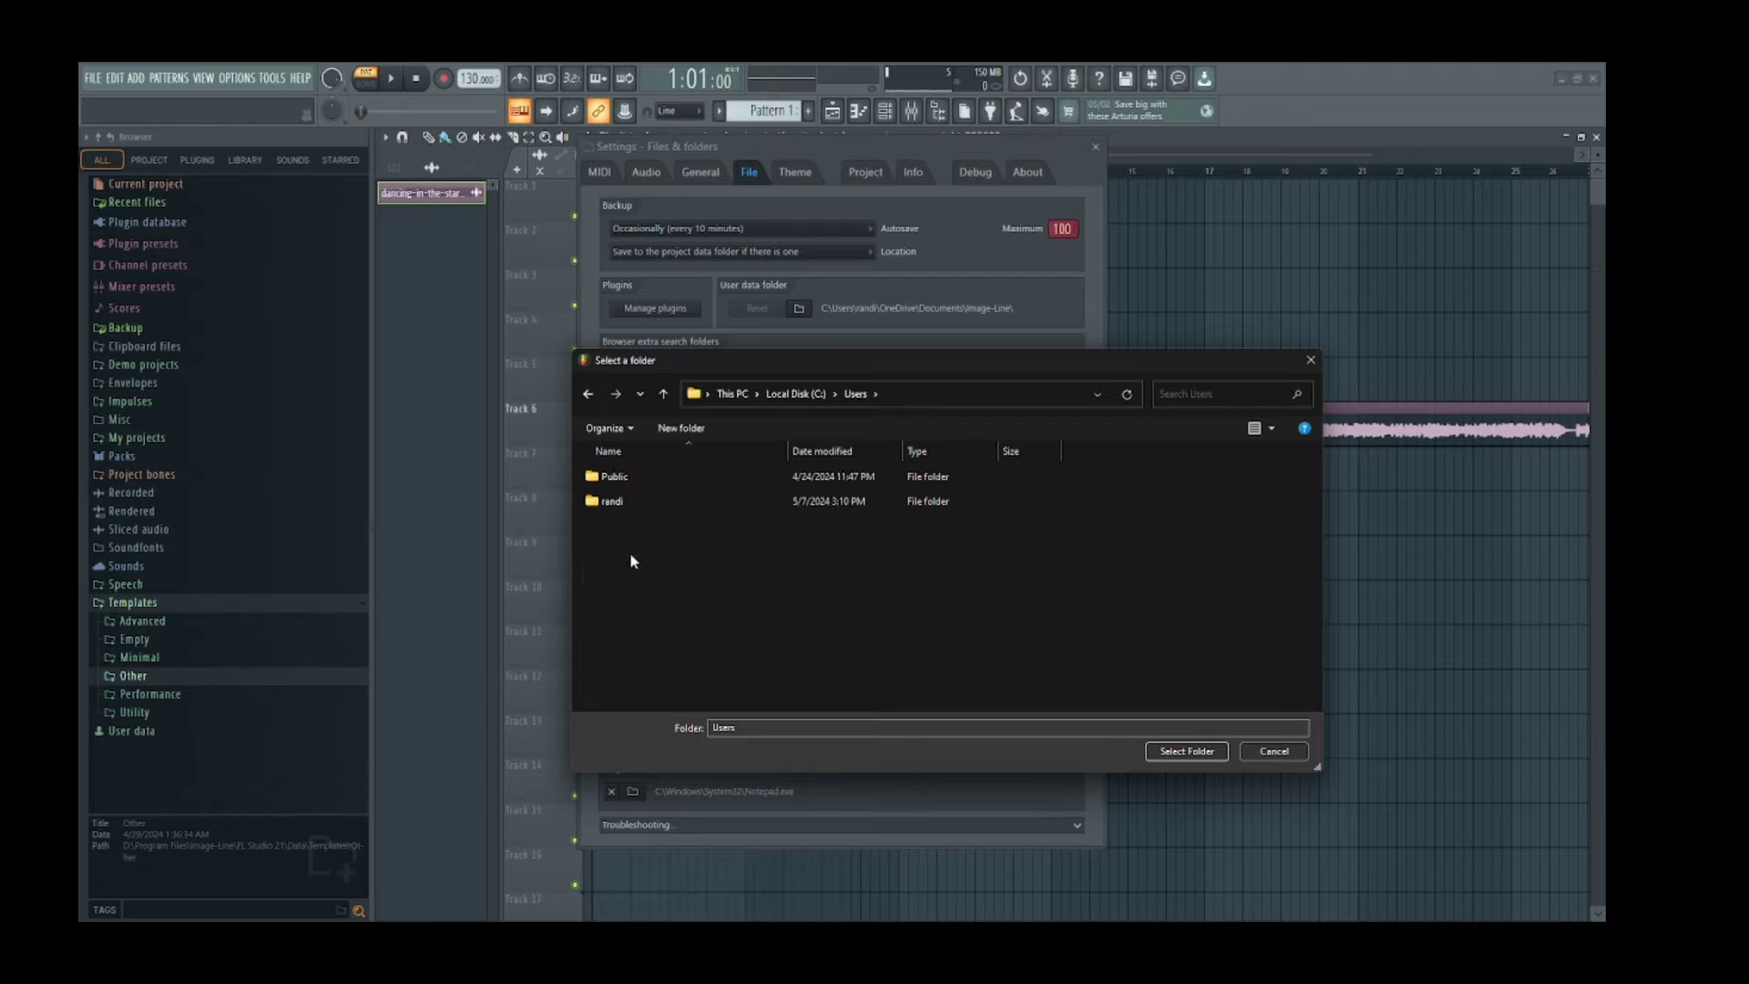
double_click(612, 501)
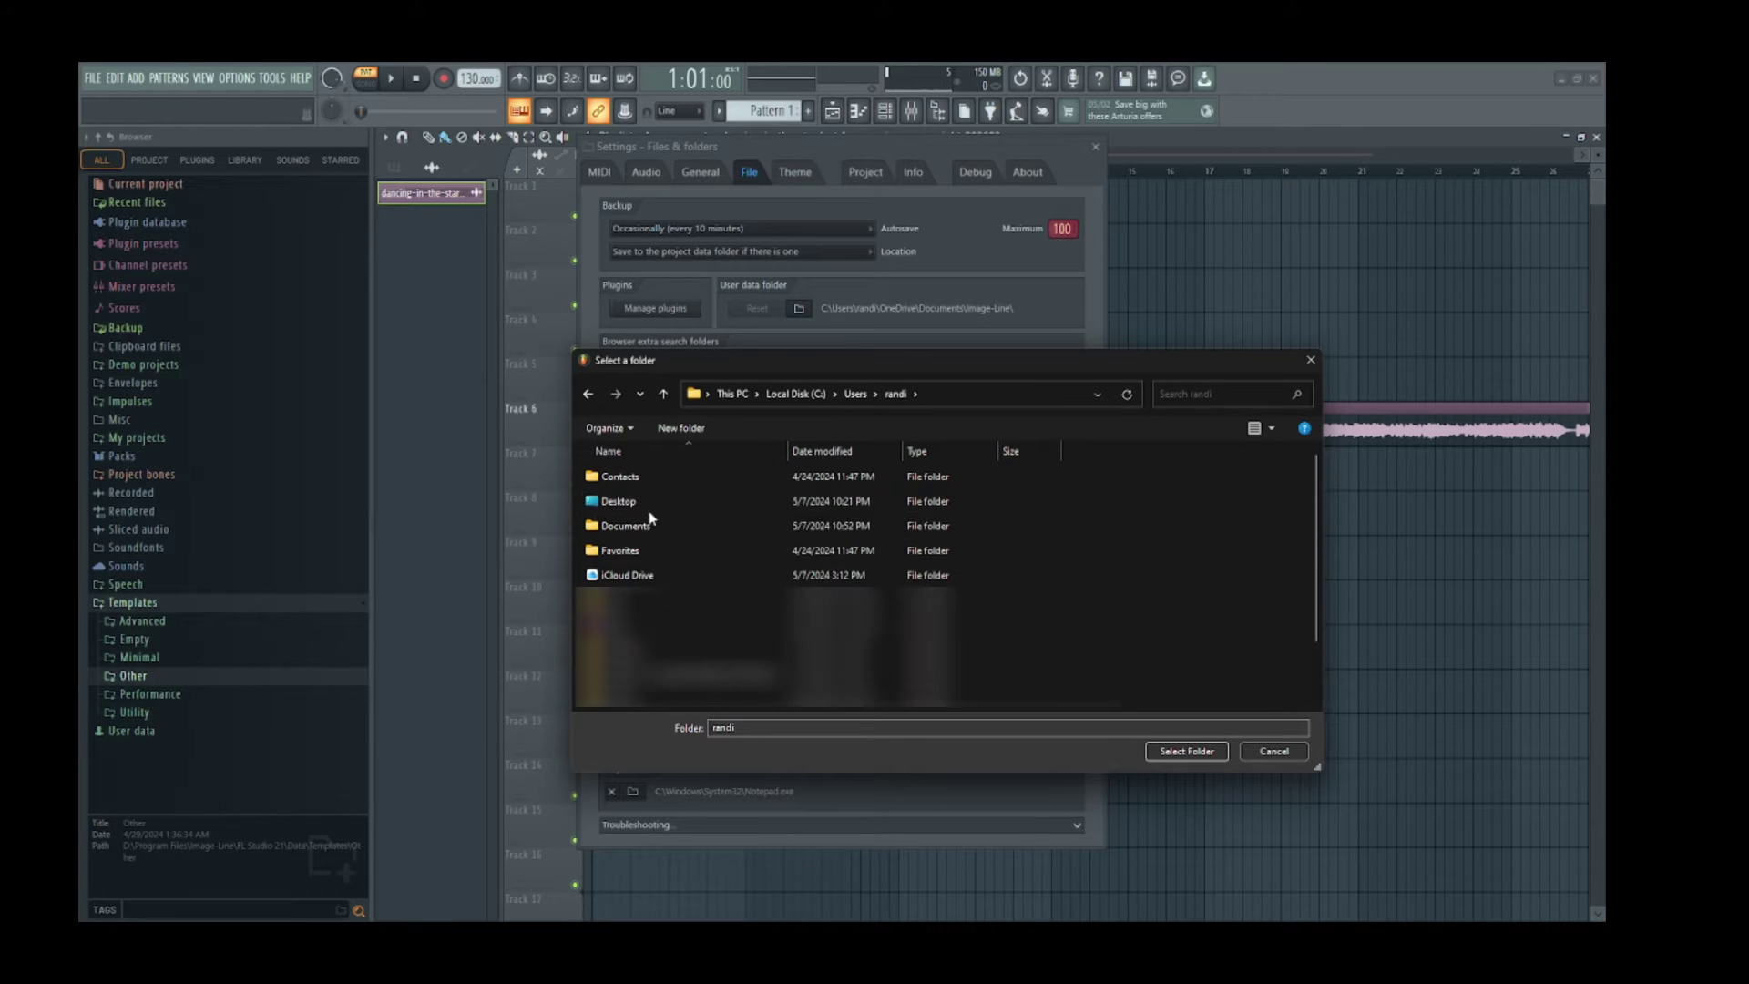
double_click(697, 528)
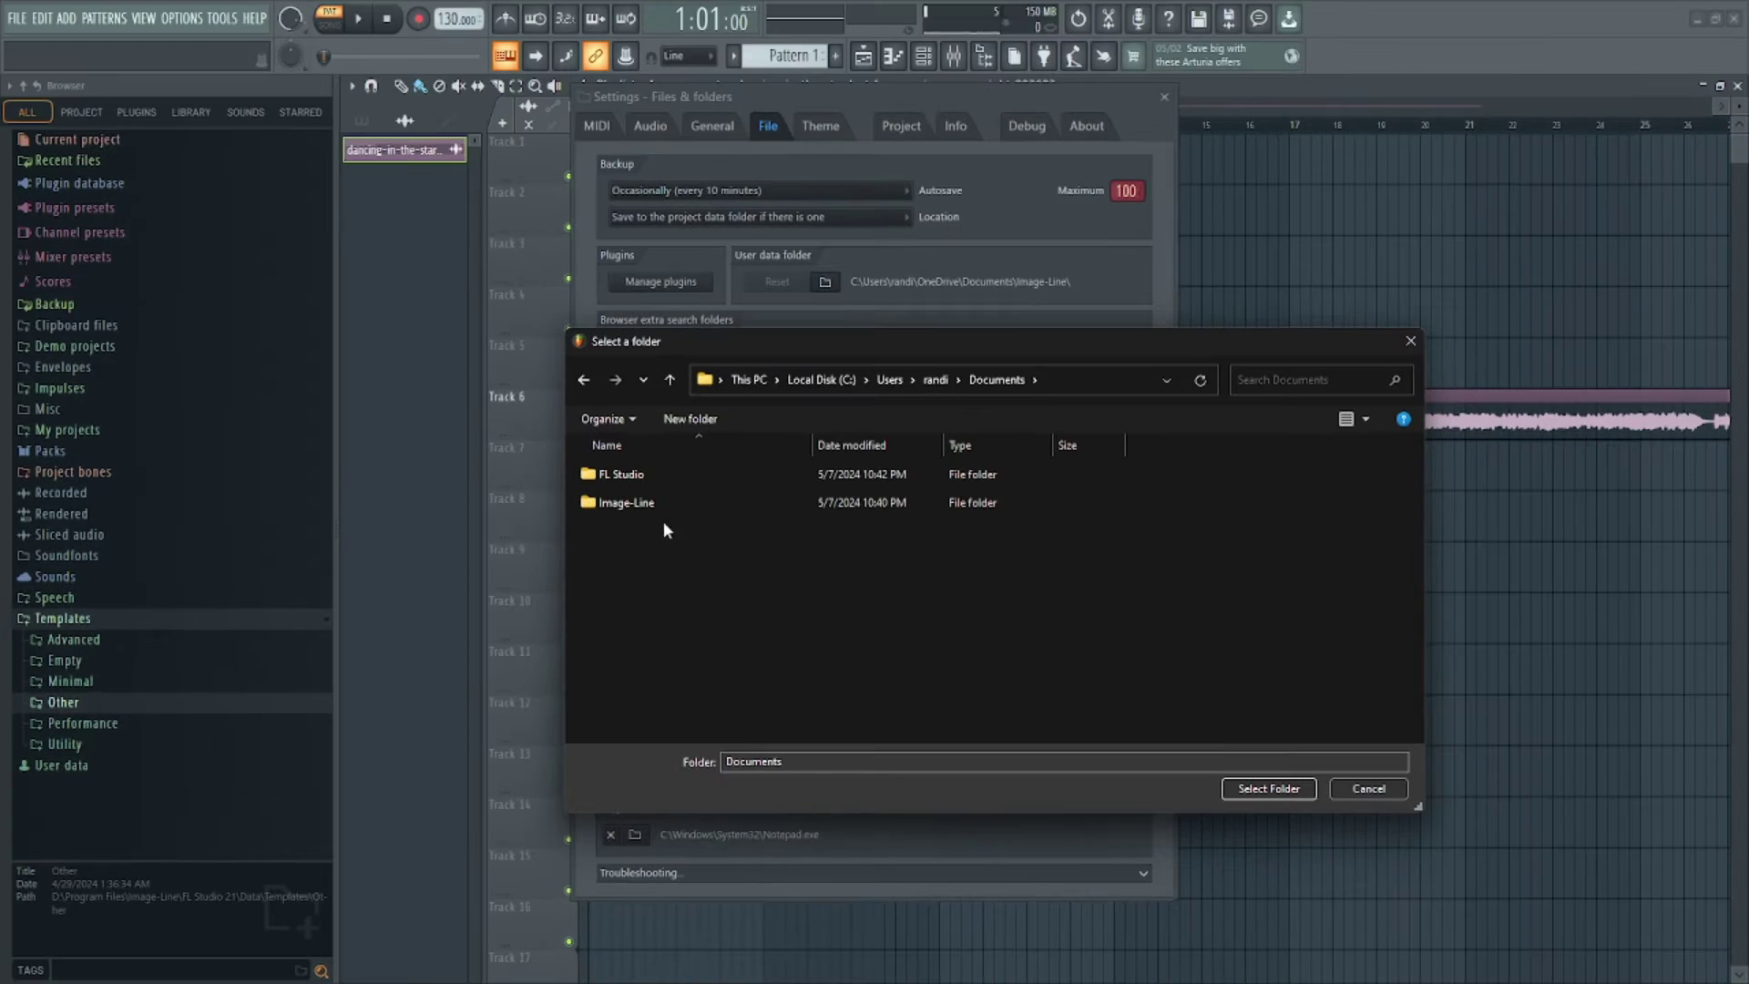
click(670, 511)
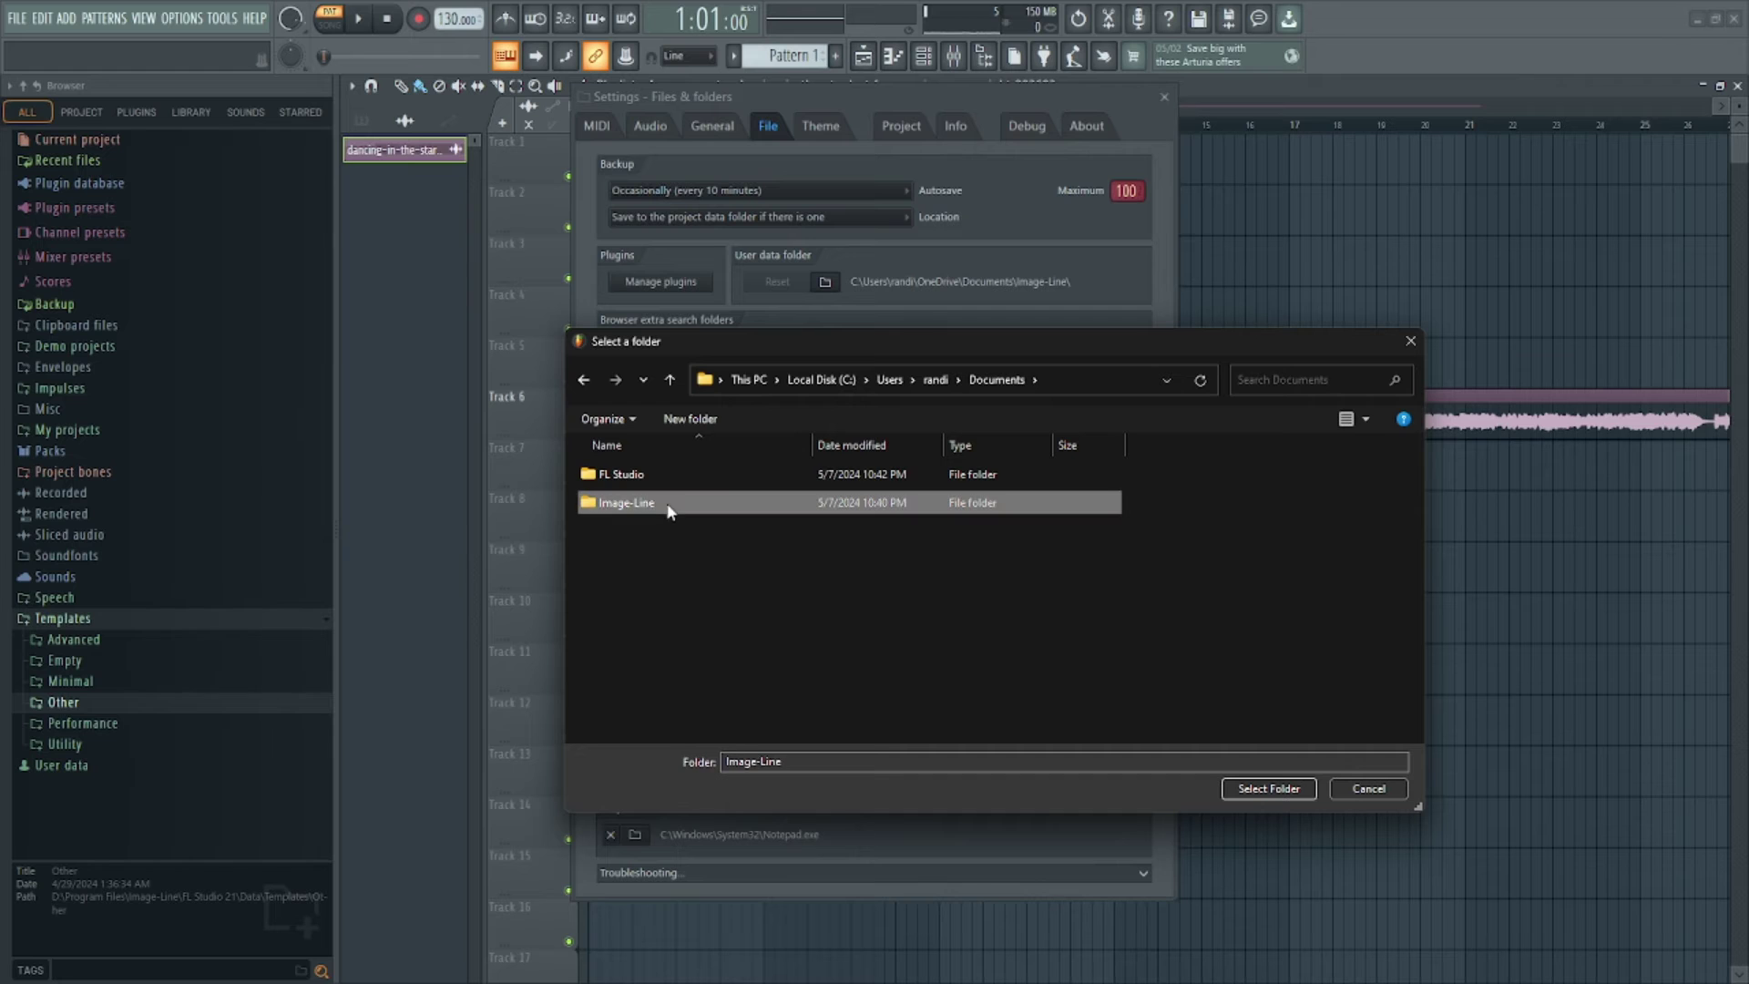
Confirm Documents\Image-Line as user data folder without copying data, and restart without saving.
click(1289, 787)
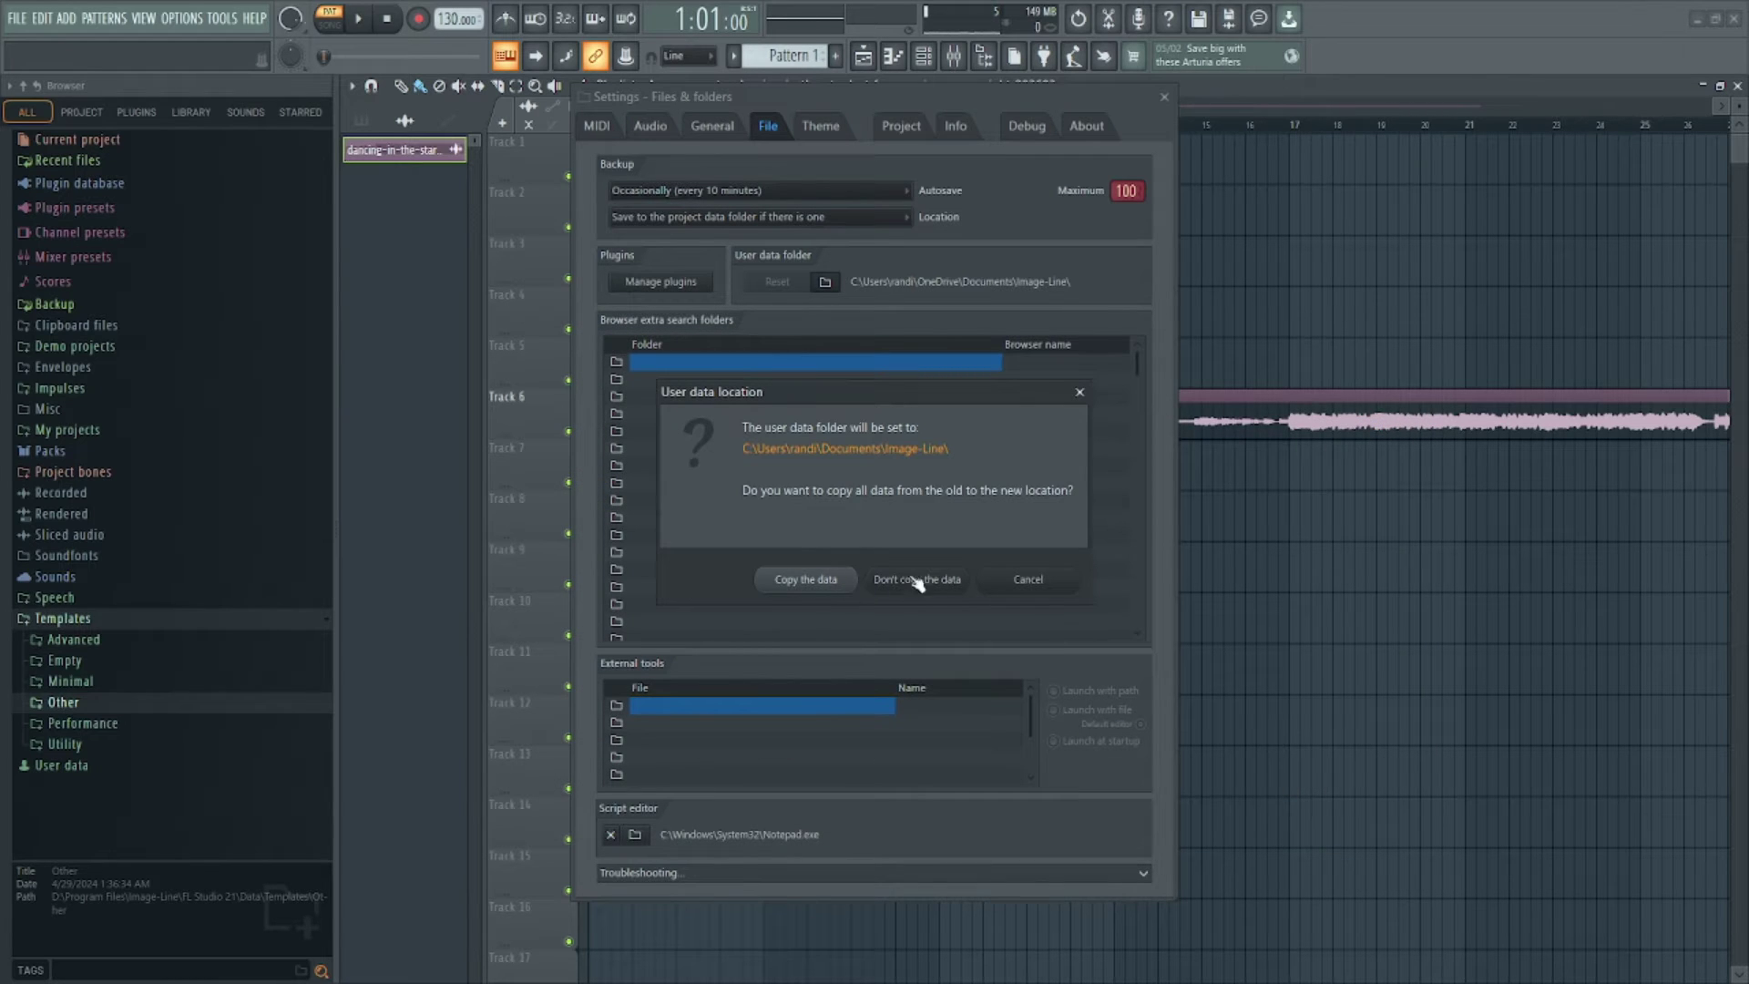
click(909, 583)
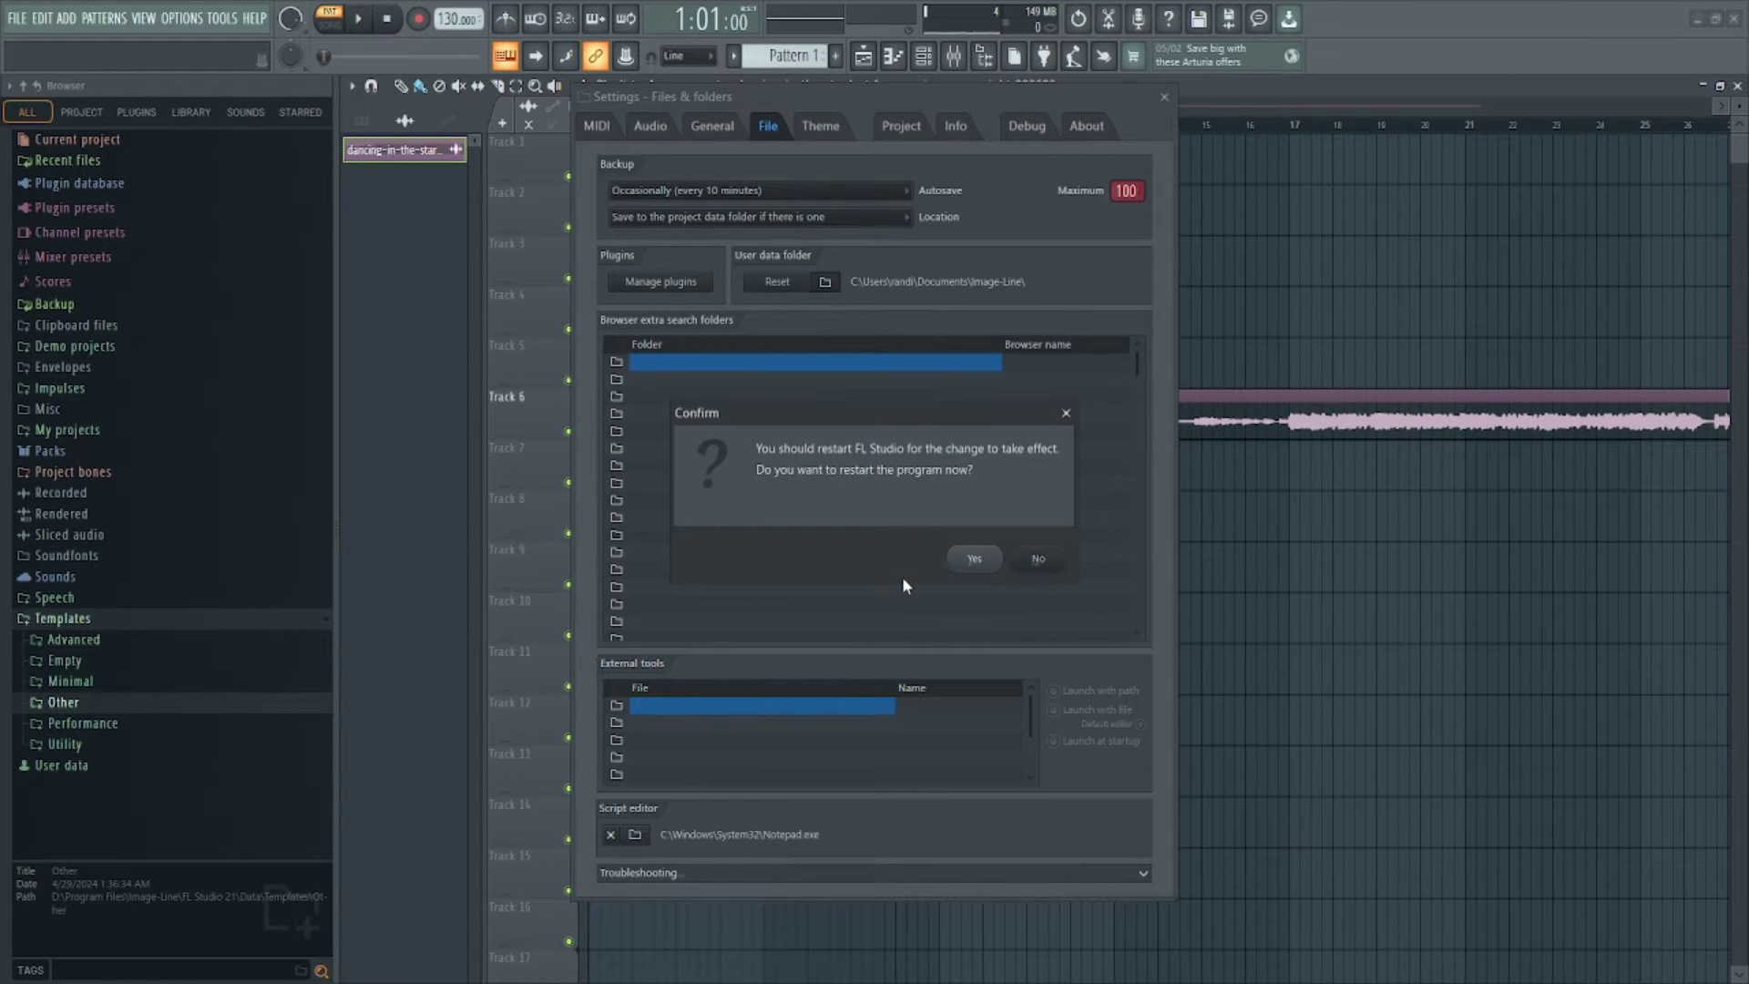
click(973, 560)
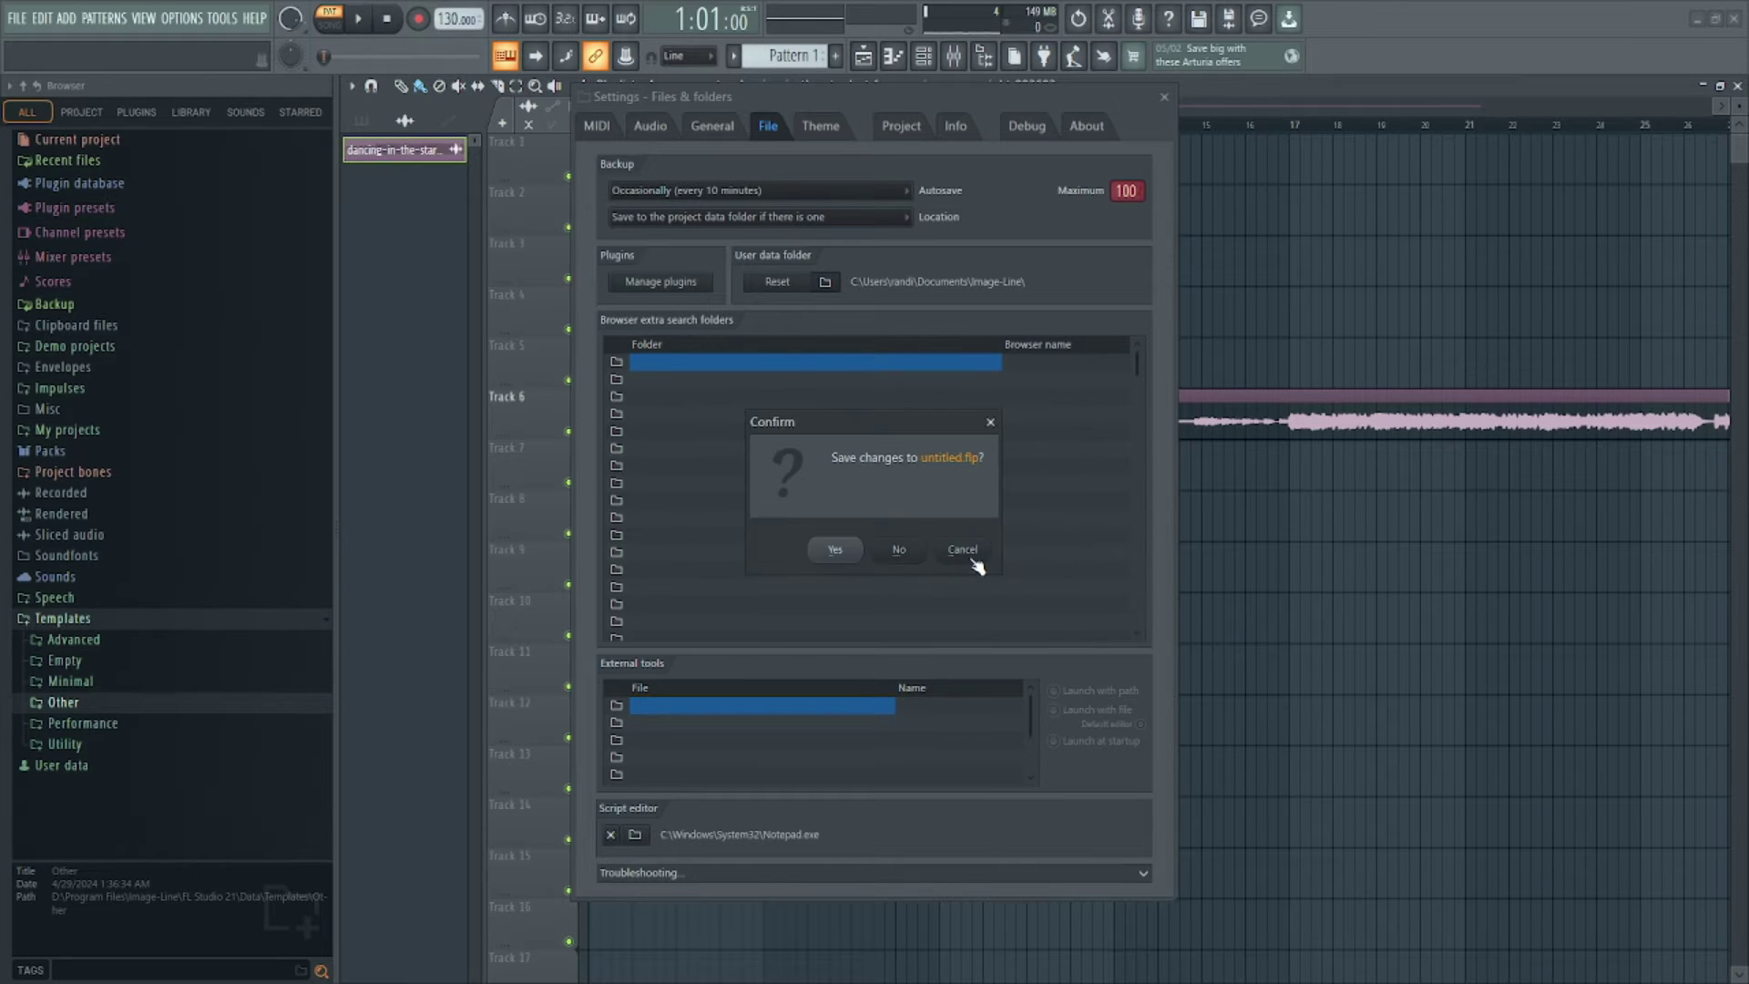
click(915, 554)
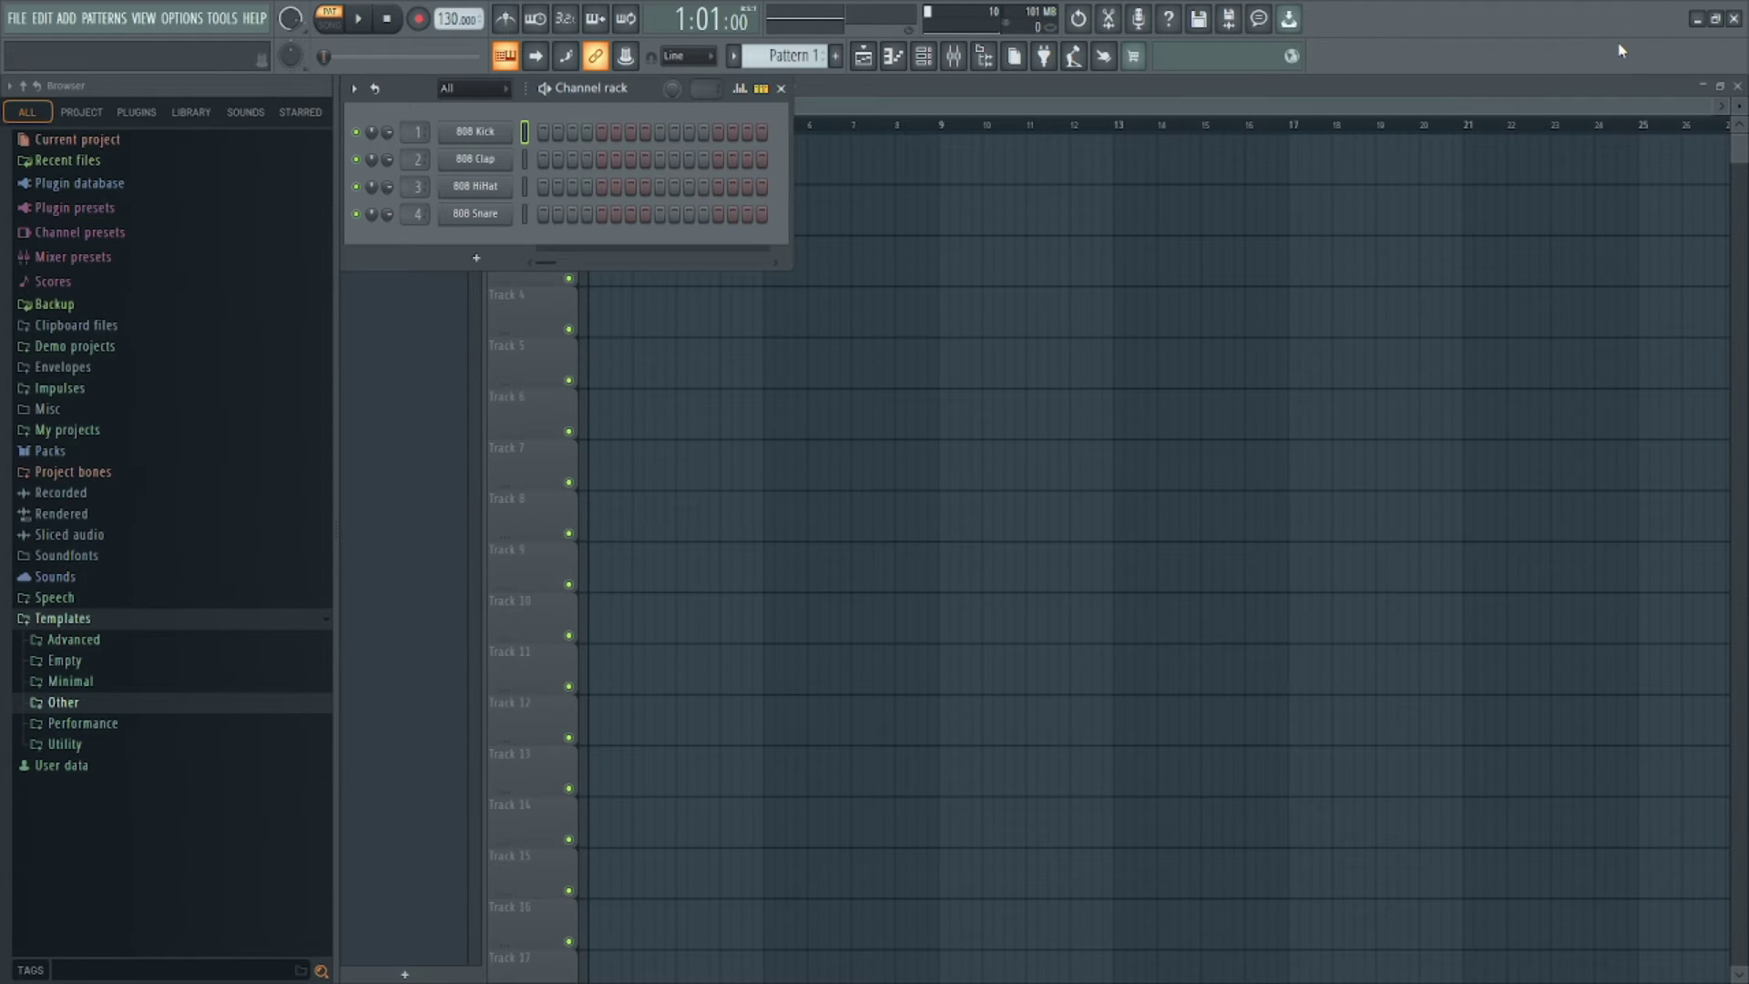
Minimize FL Studio and review the FL Studio Addons.zip (236.07 MB) download page in Edge.
click(1729, 18)
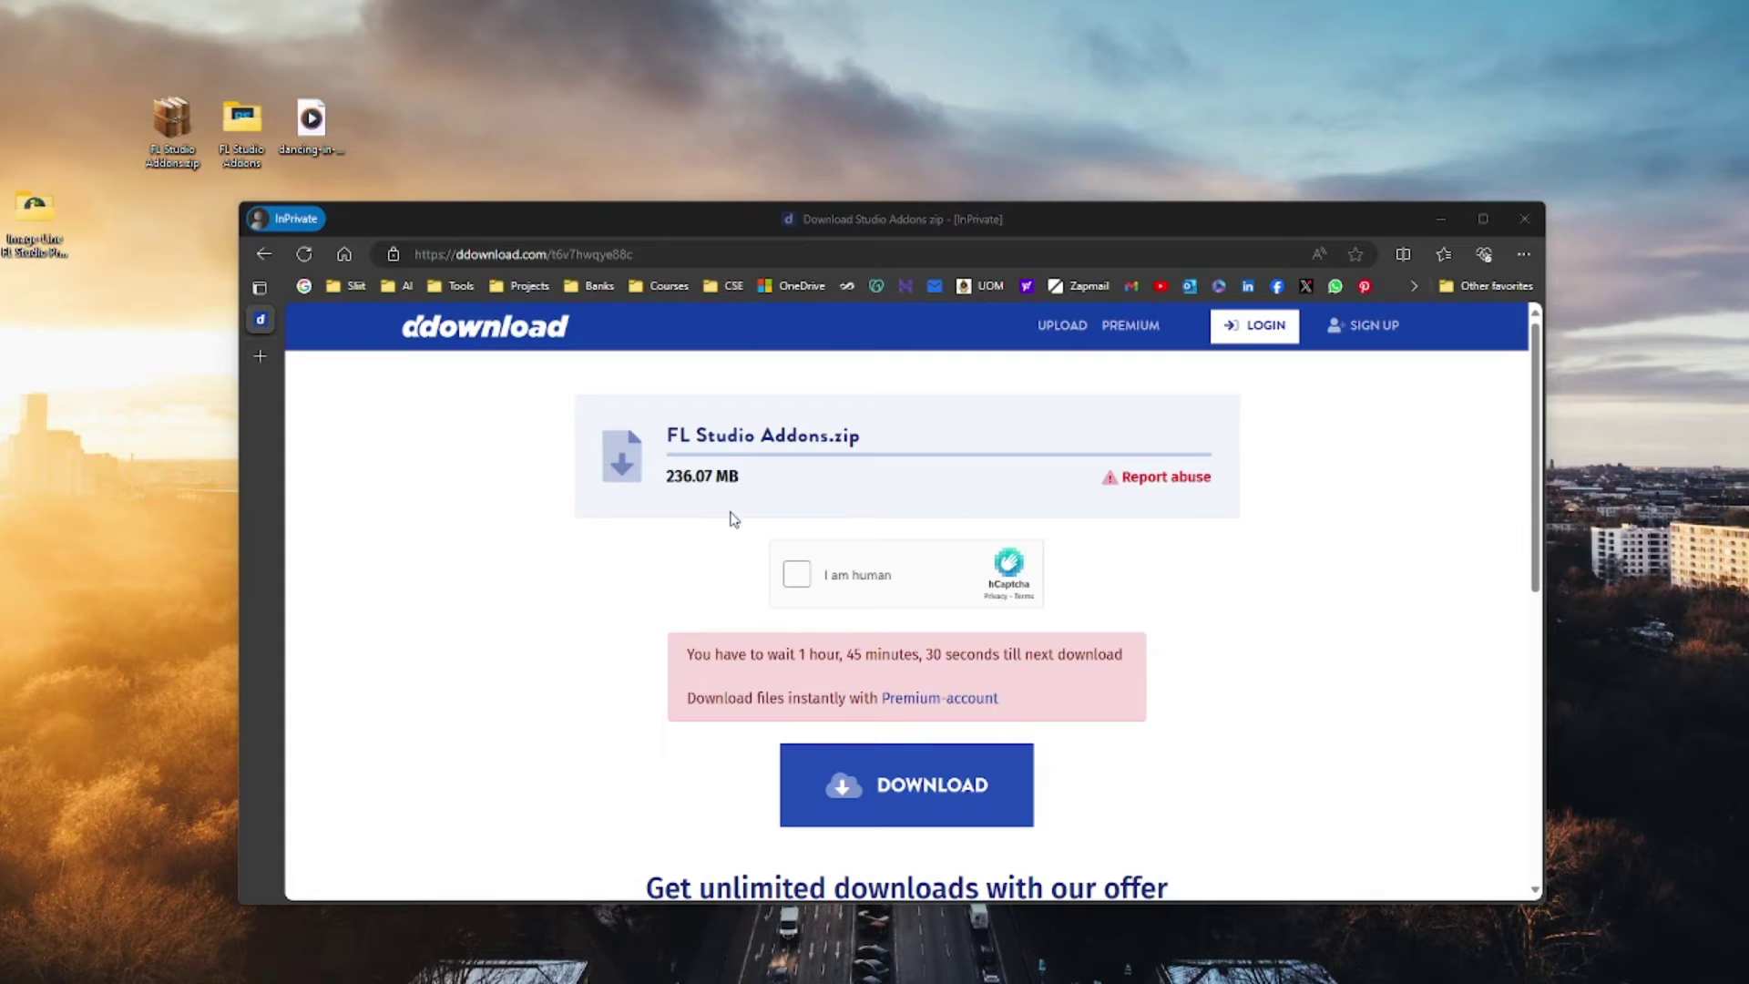
drag(669, 445, 863, 466)
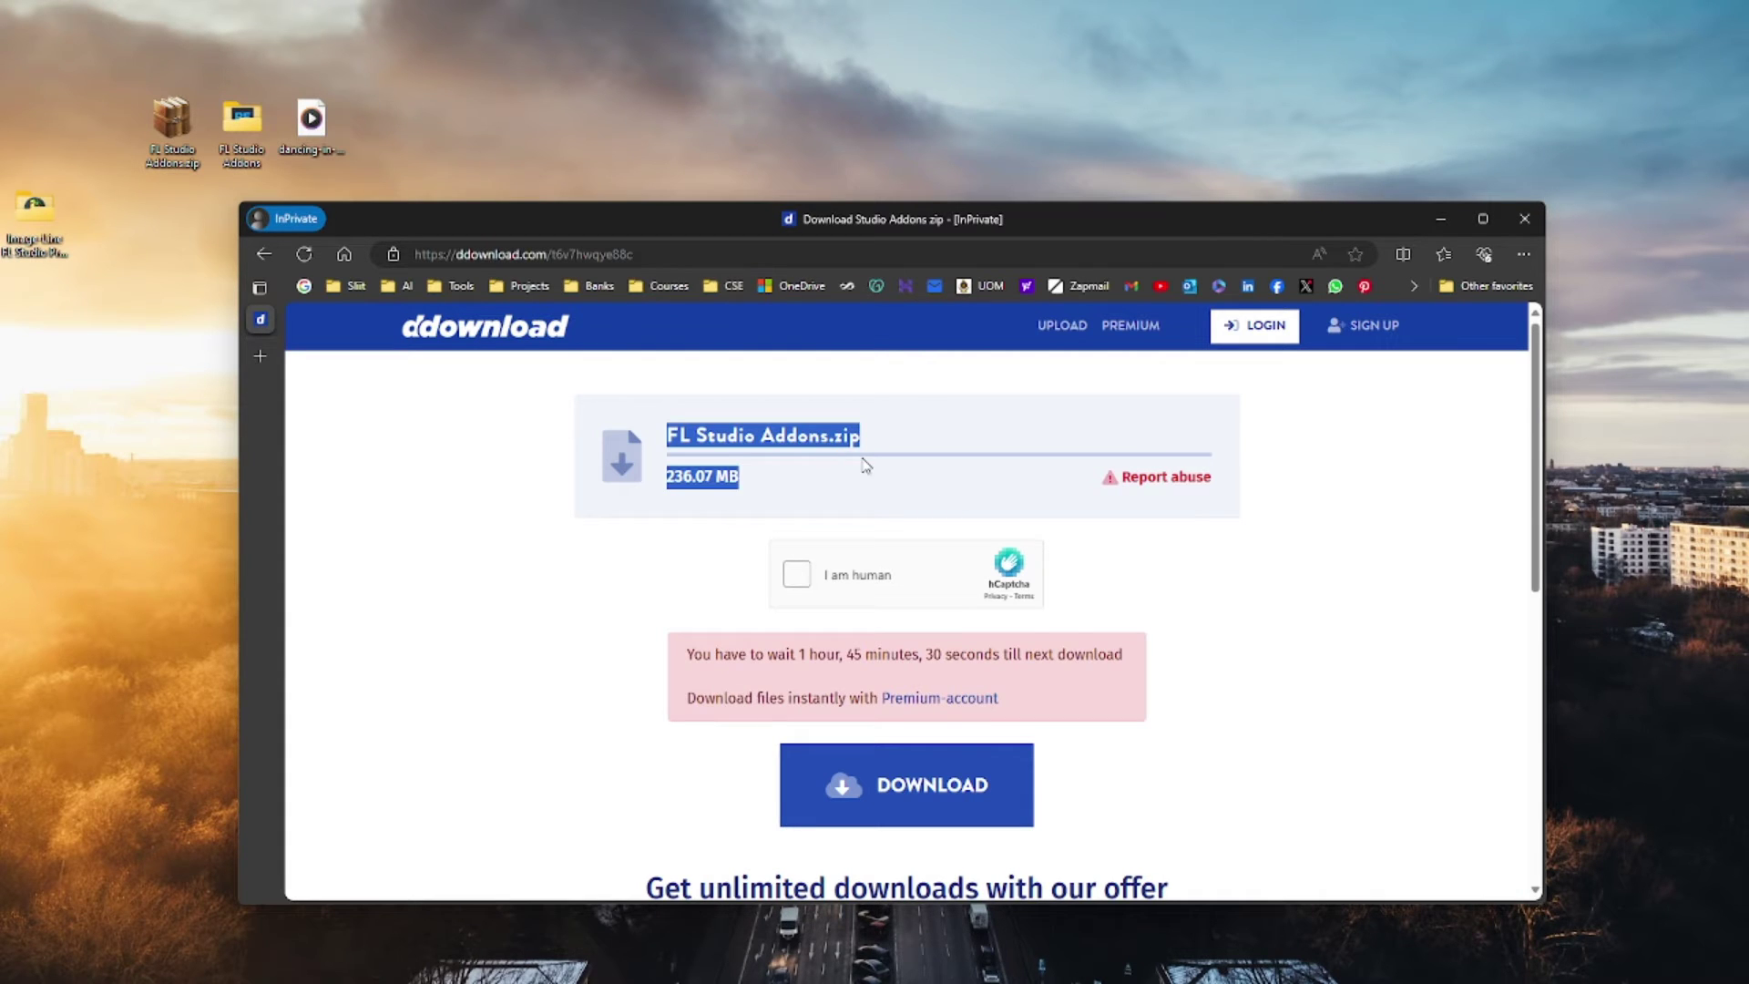
click(807, 442)
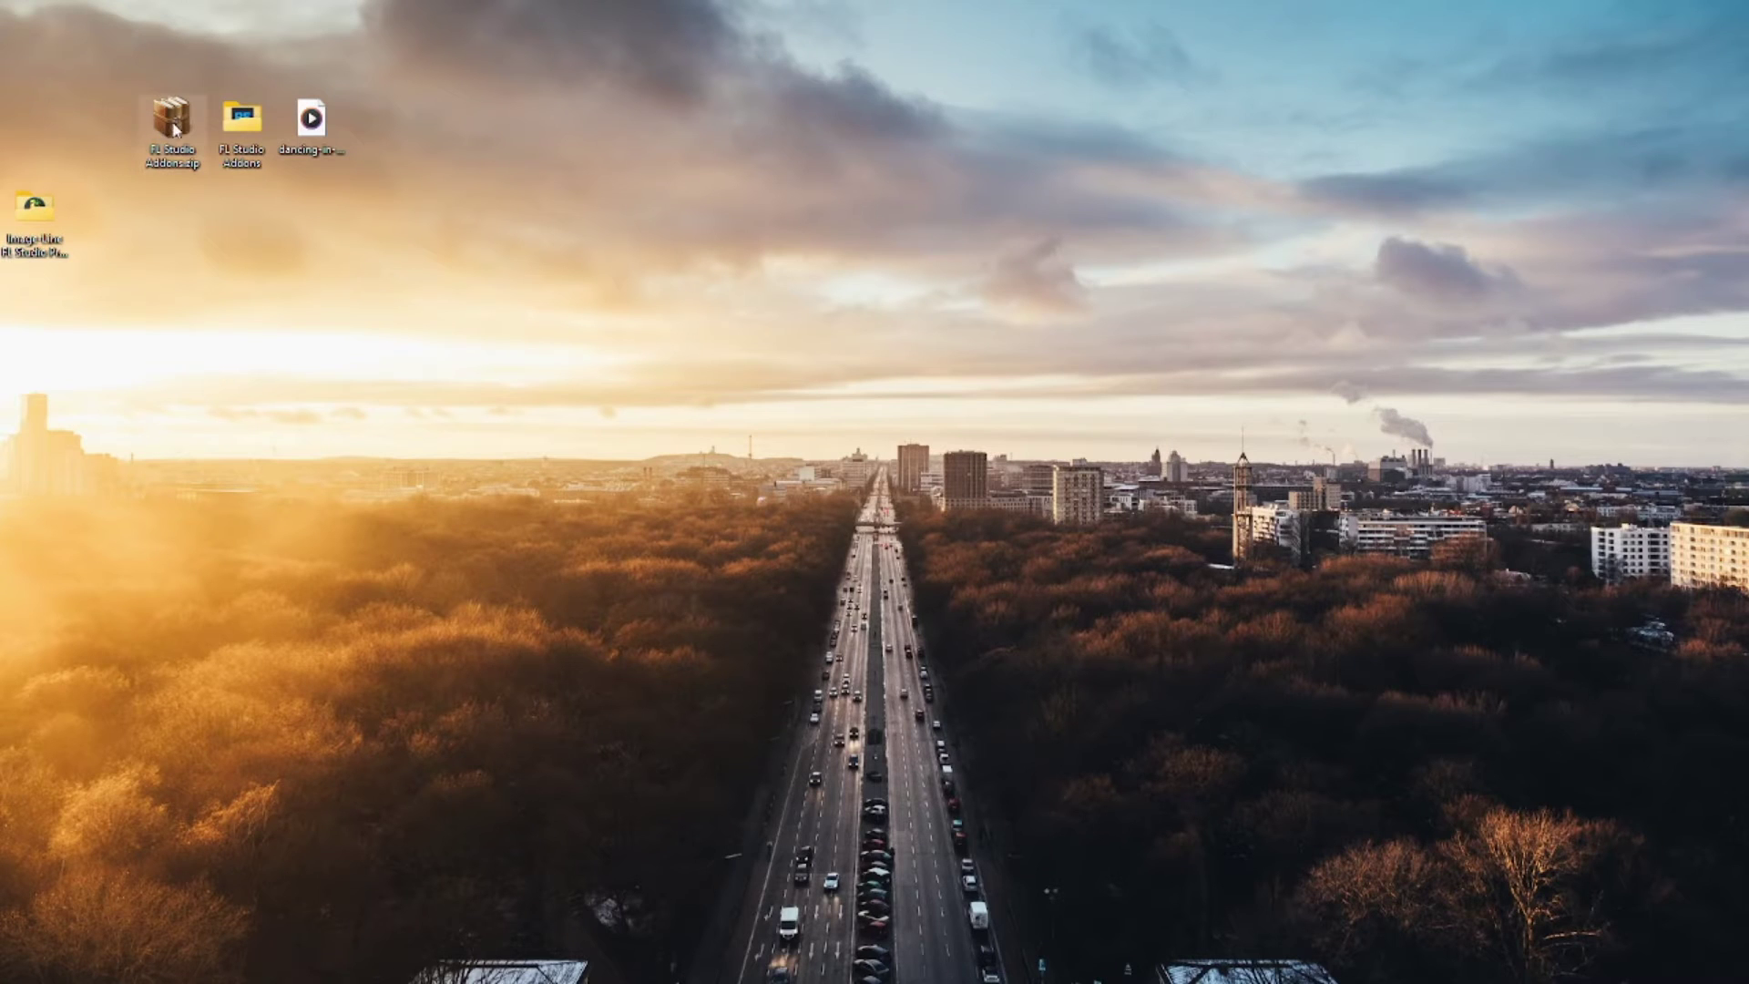
Open the FL Studio Addons folder, review its three installers, and close it.
double_click(239, 126)
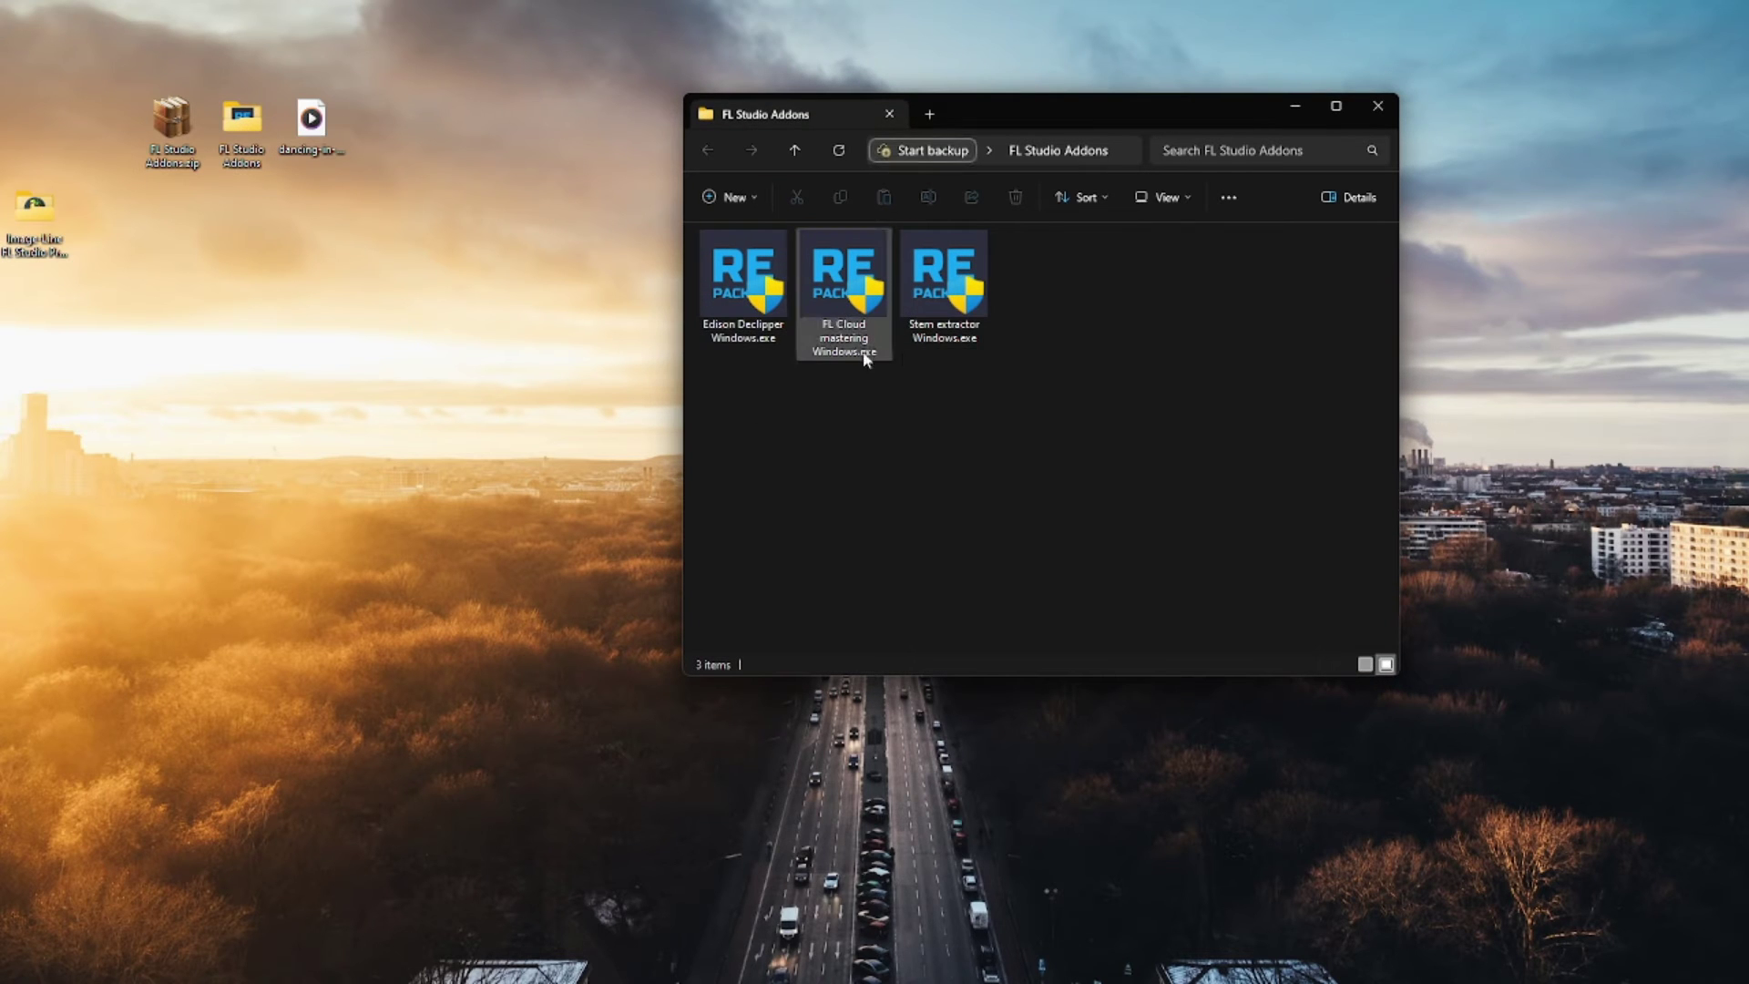
drag(1016, 398, 761, 294)
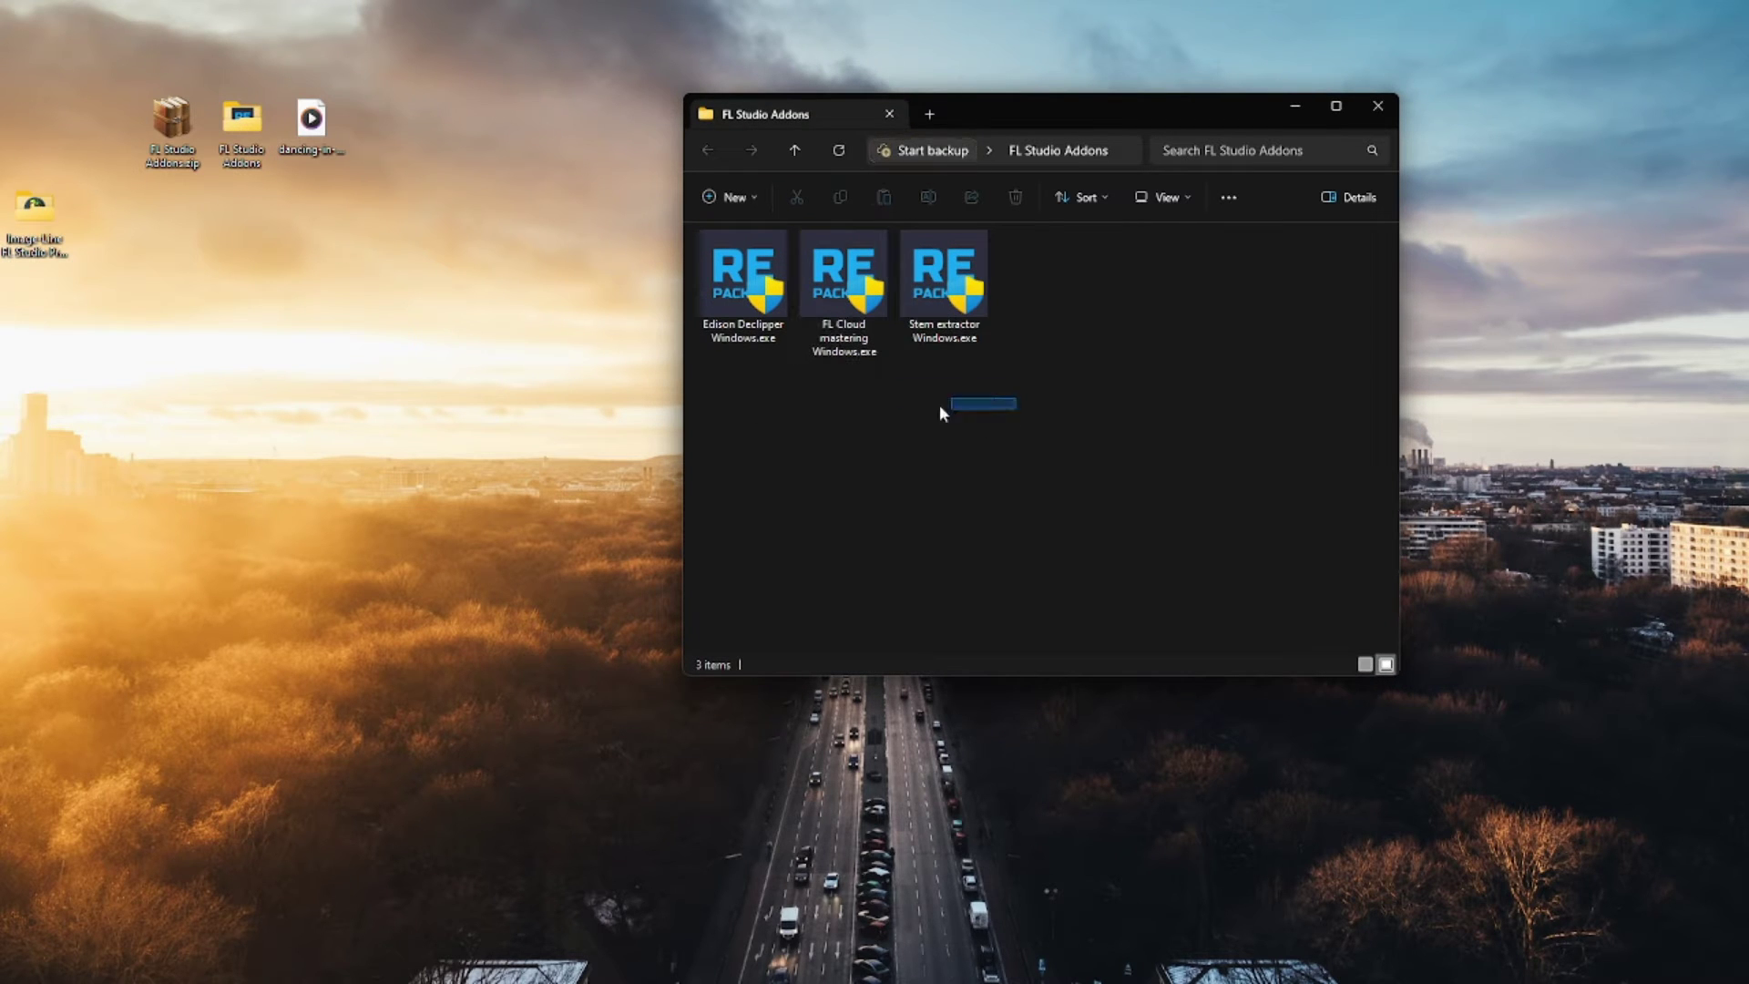
click(1162, 390)
key(alt+F4)
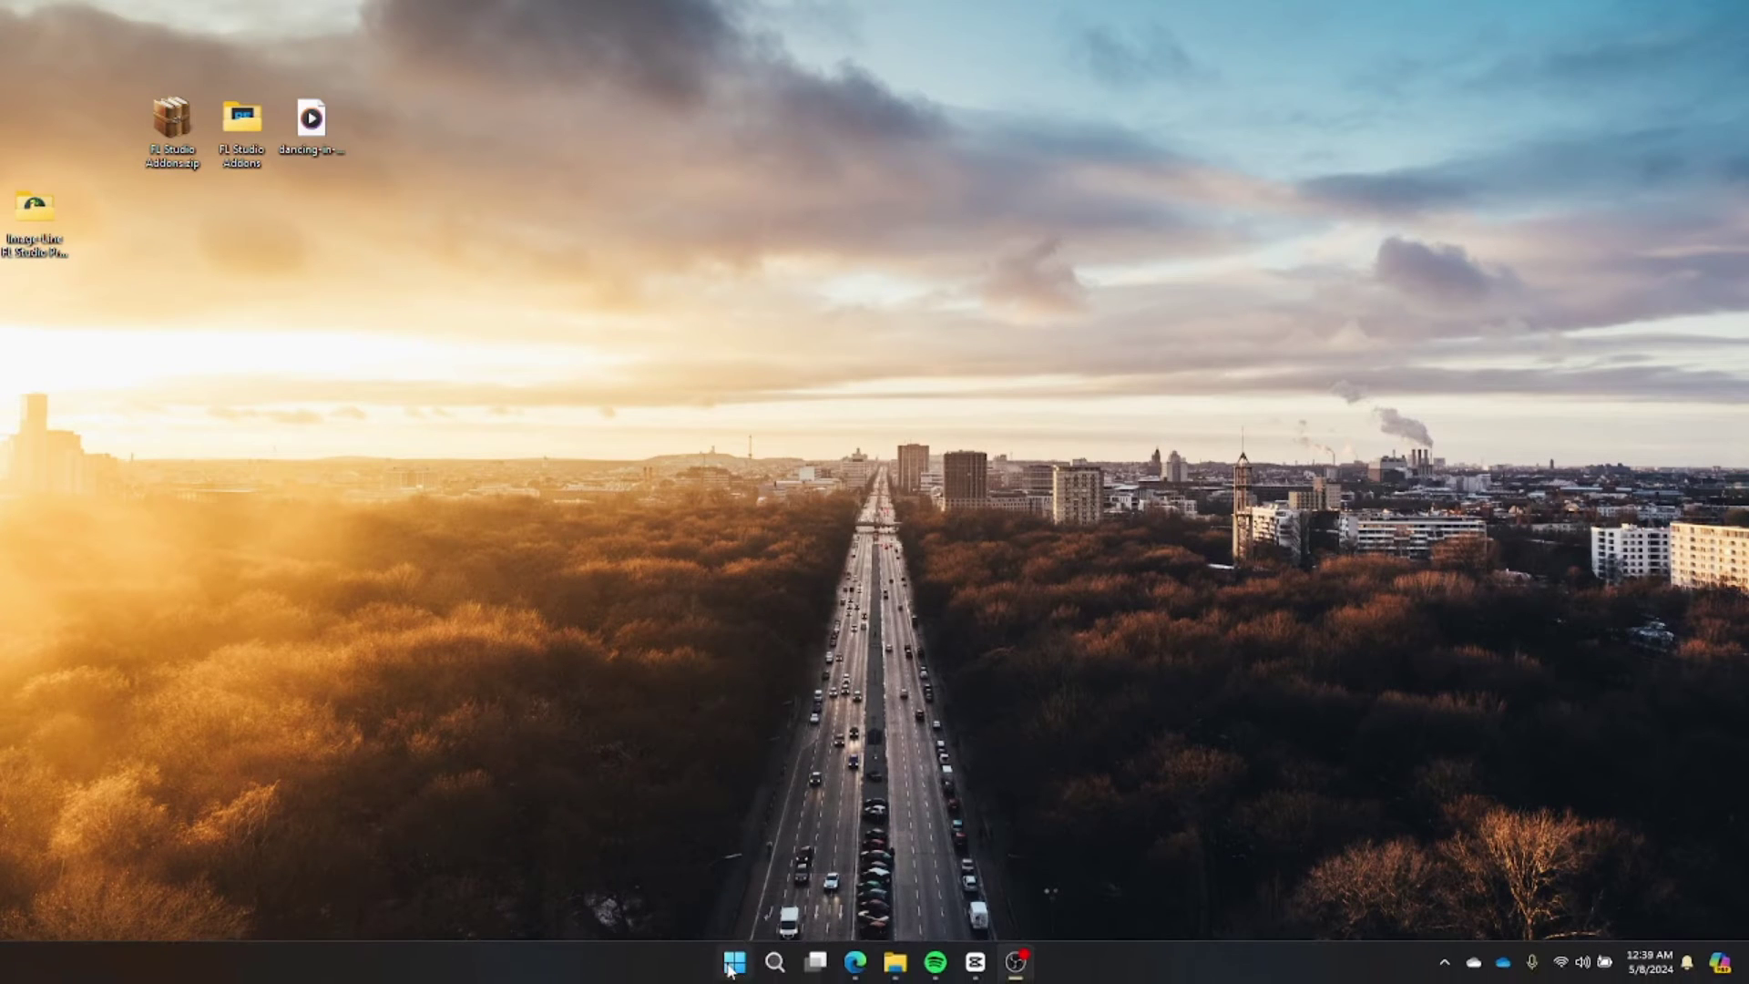
Search 'con' from the Start menu and launch Control Panel.
click(731, 964)
text(con)
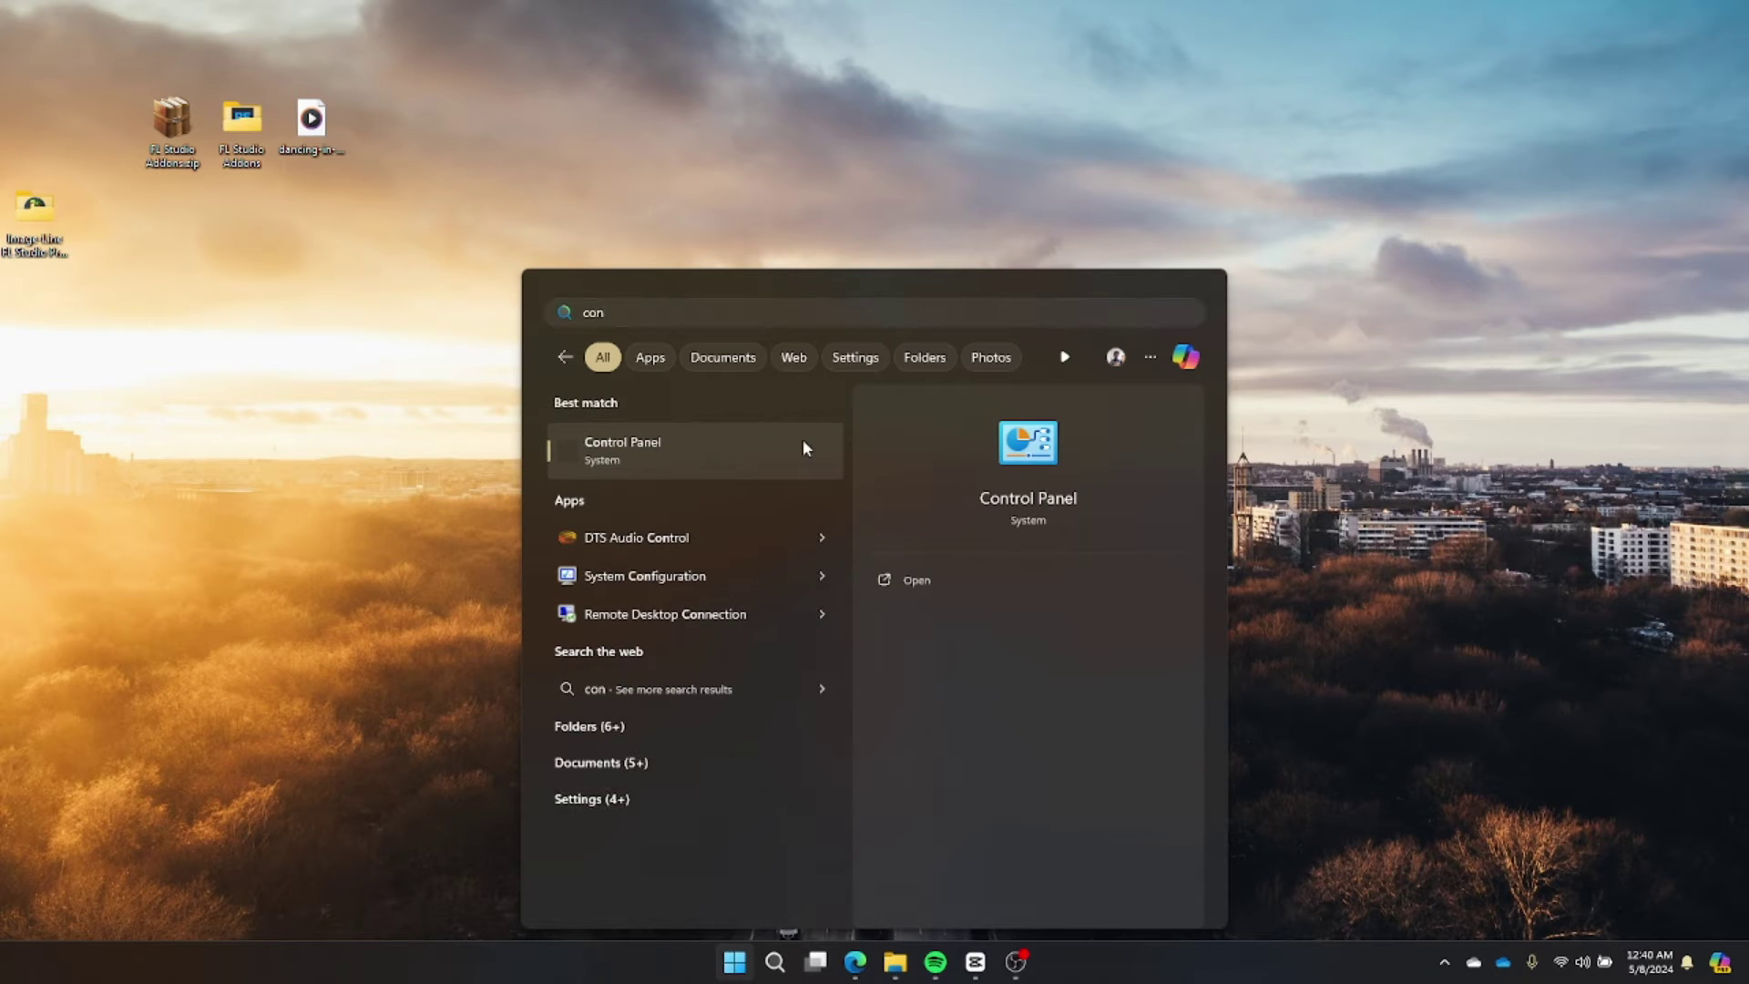
click(805, 447)
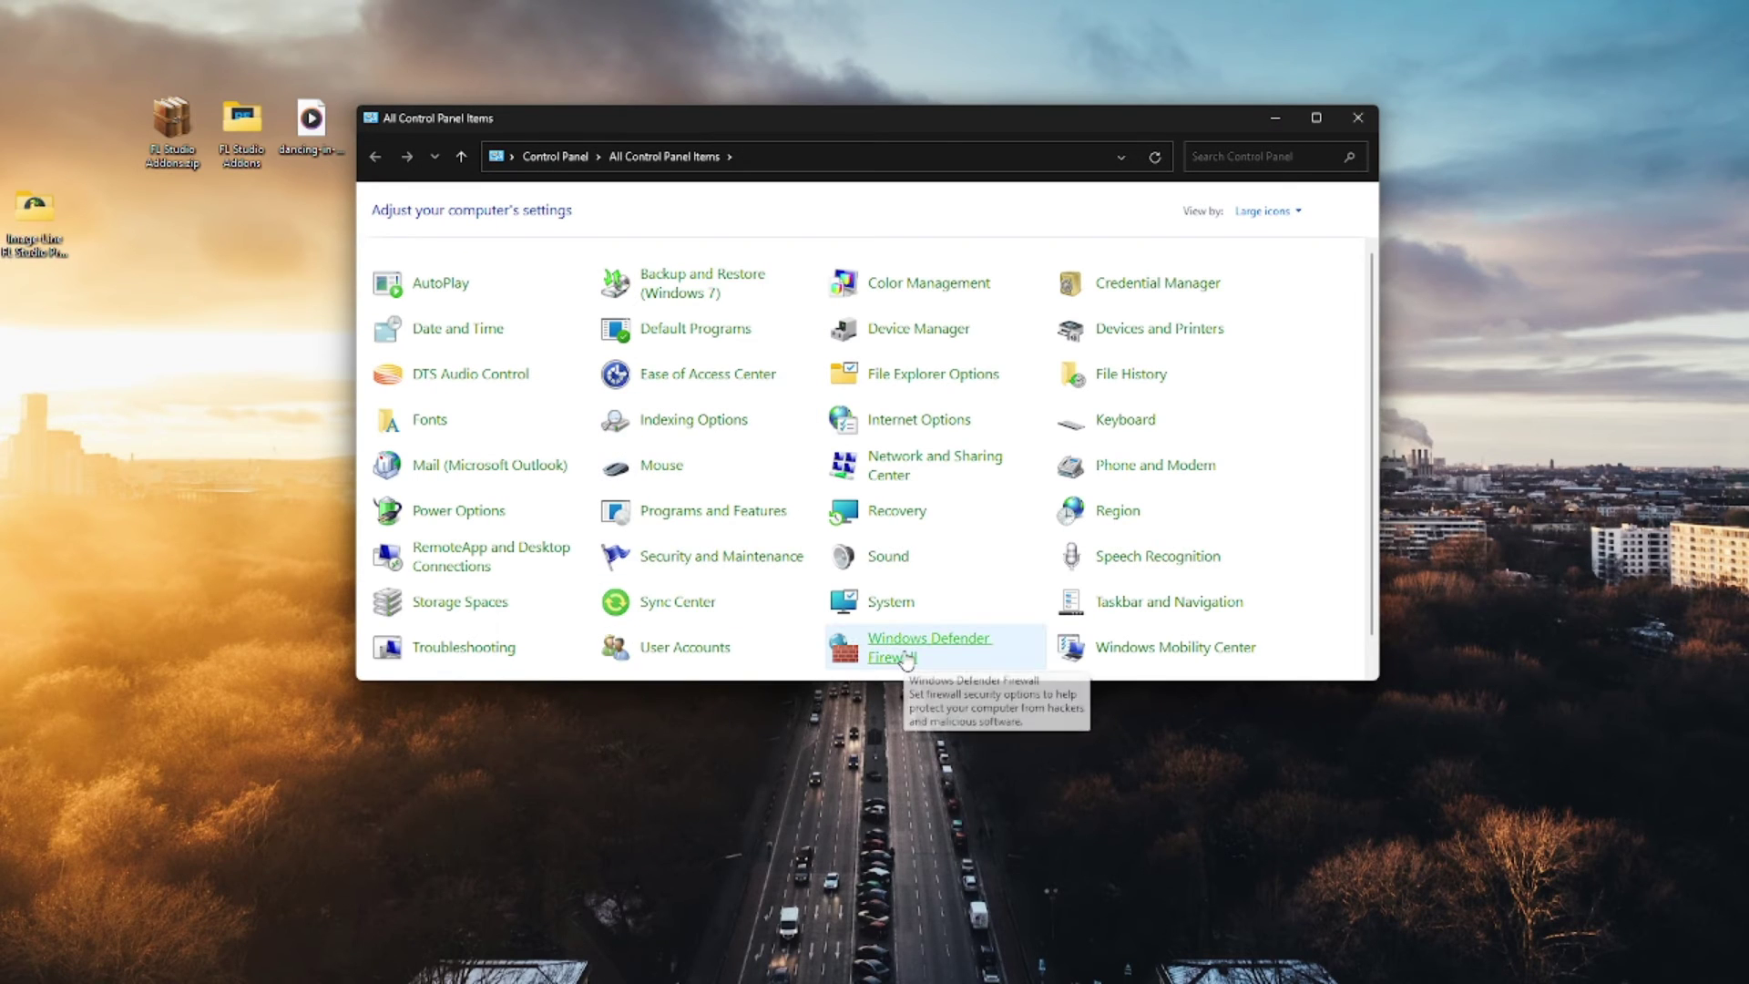
Turn off Windows Defender Firewall for private and public networks, then reopen FL Studio Addons.
click(905, 660)
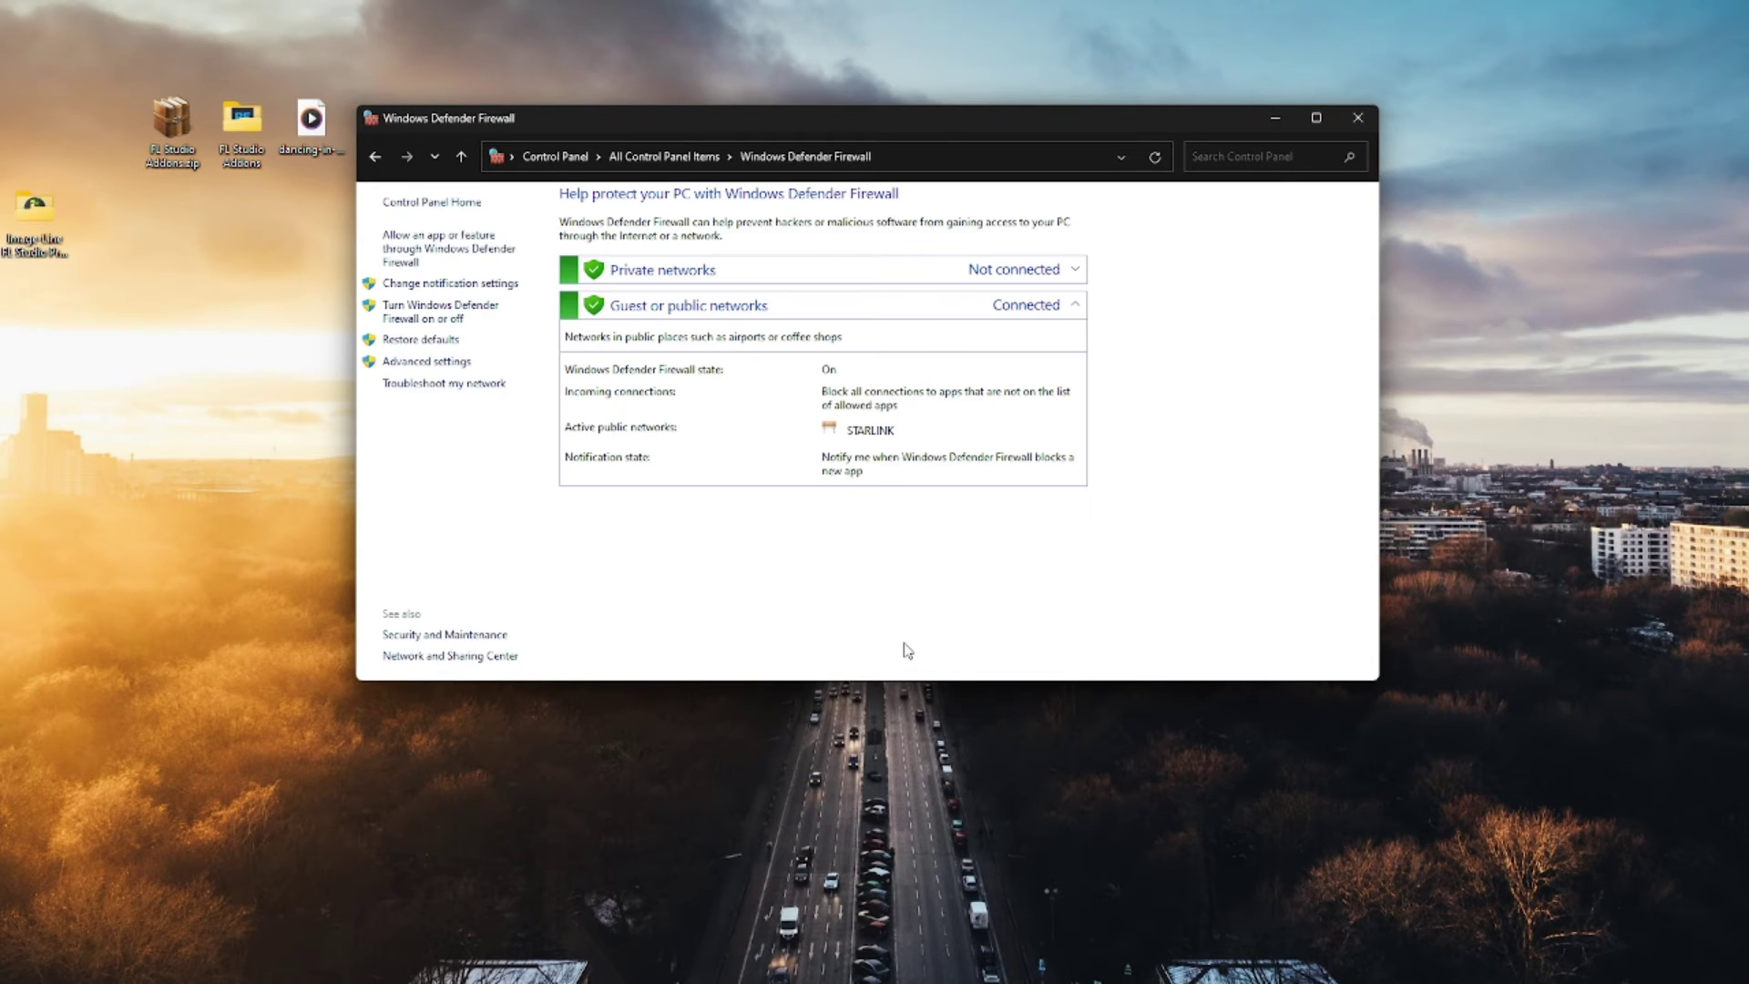
click(444, 318)
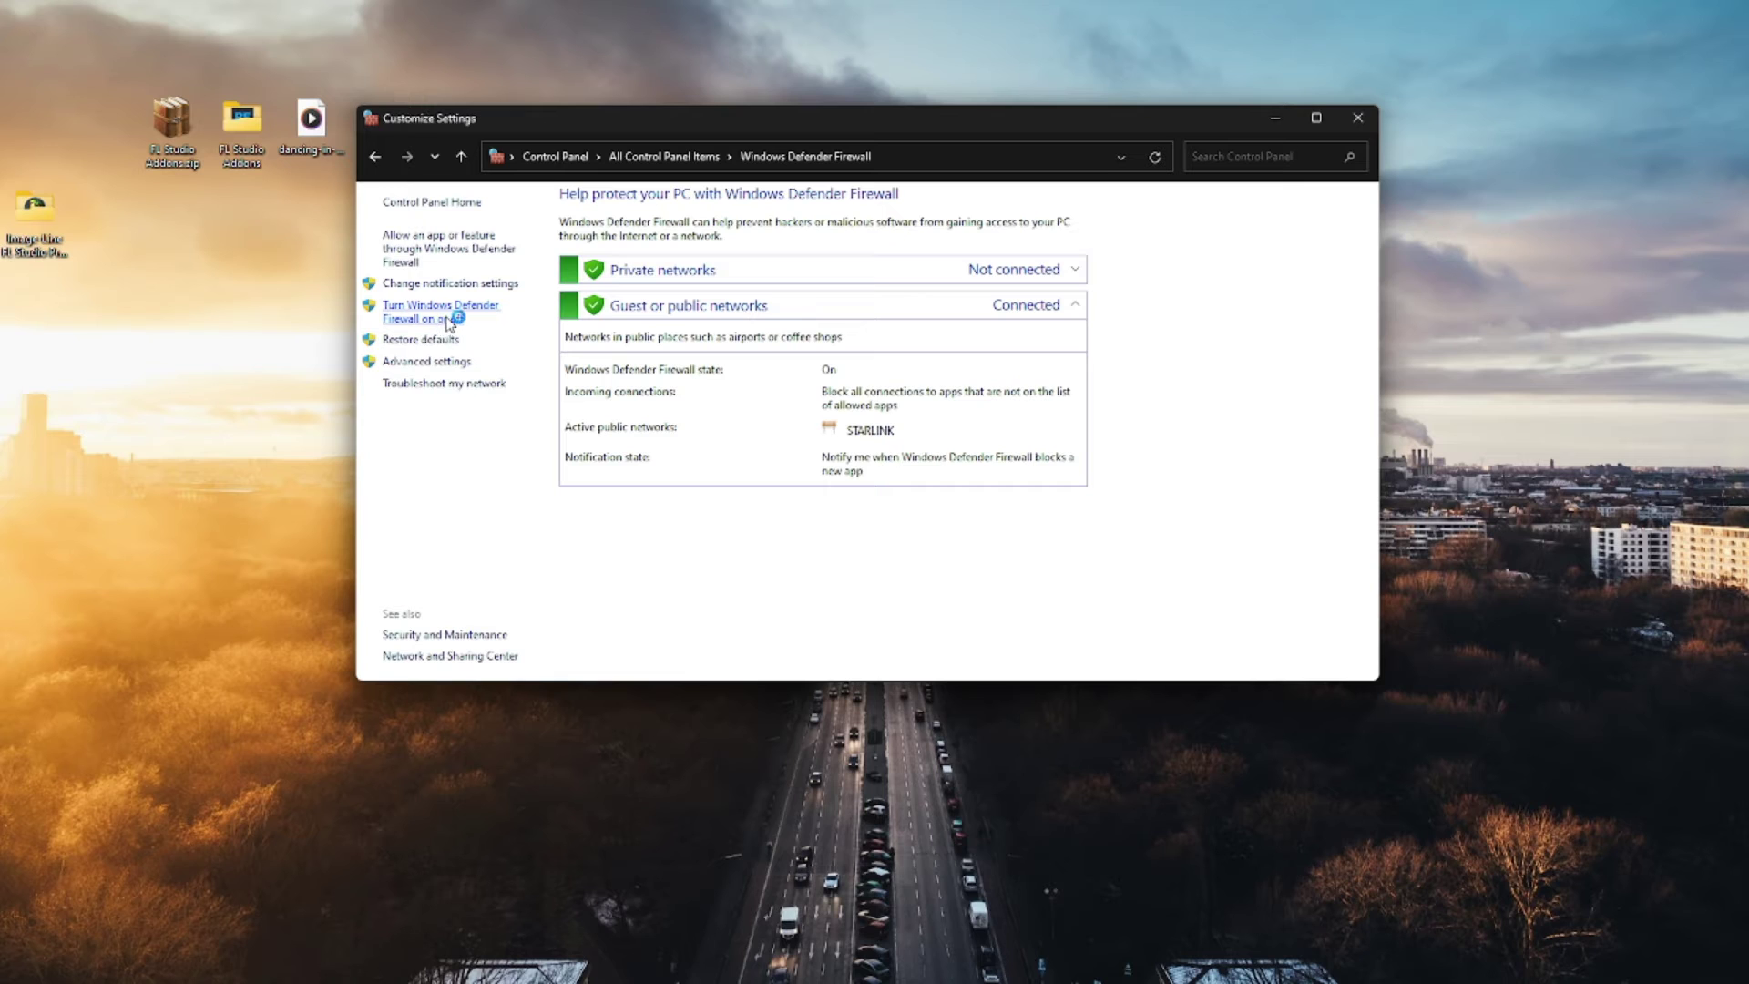
click(669, 335)
click(660, 444)
click(1020, 658)
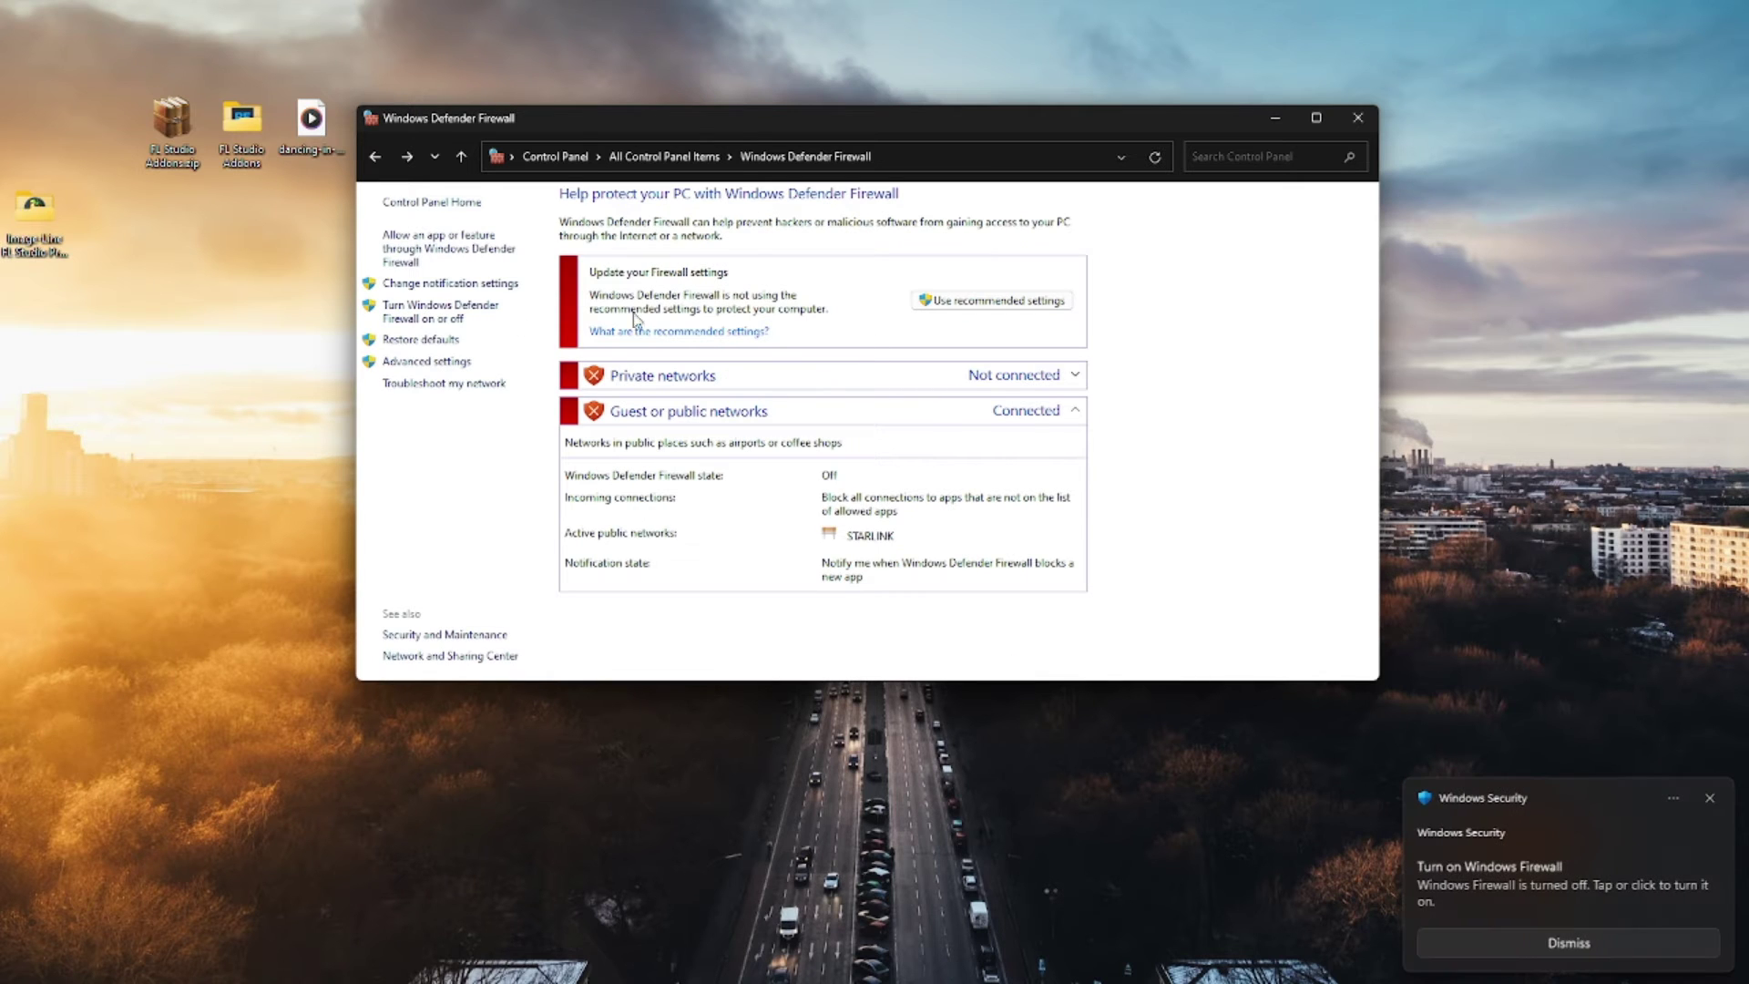
double_click(243, 126)
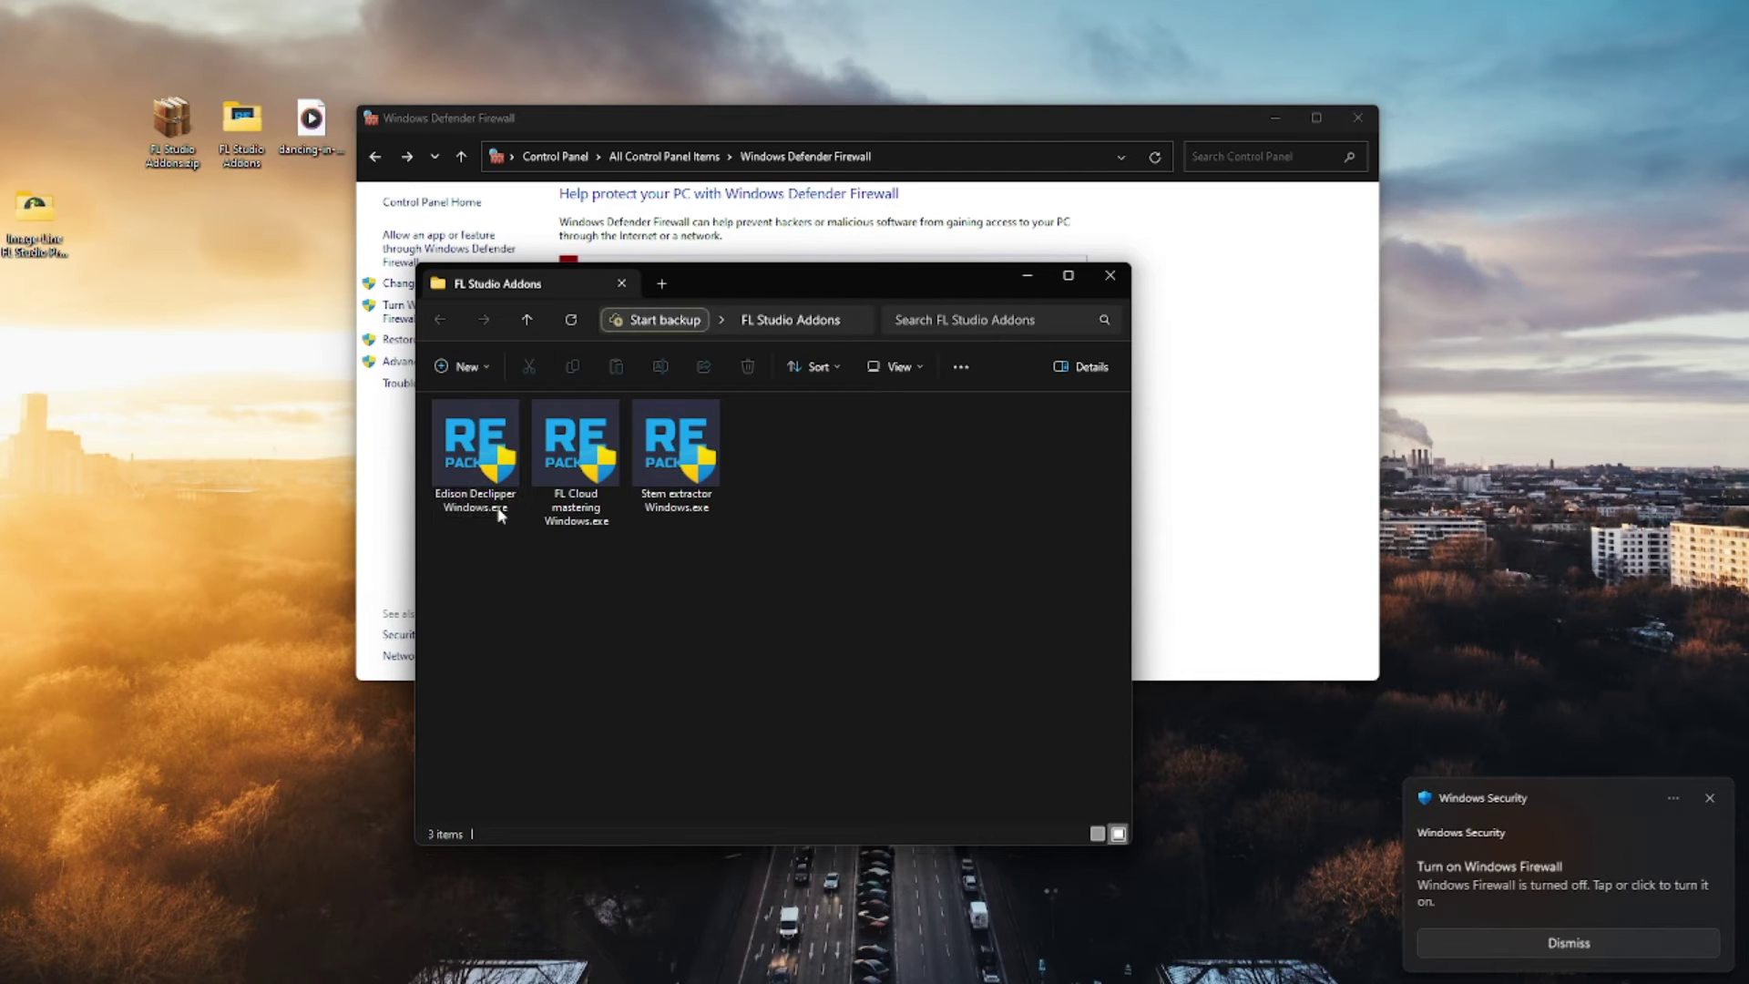
click(492, 480)
double_click(492, 480)
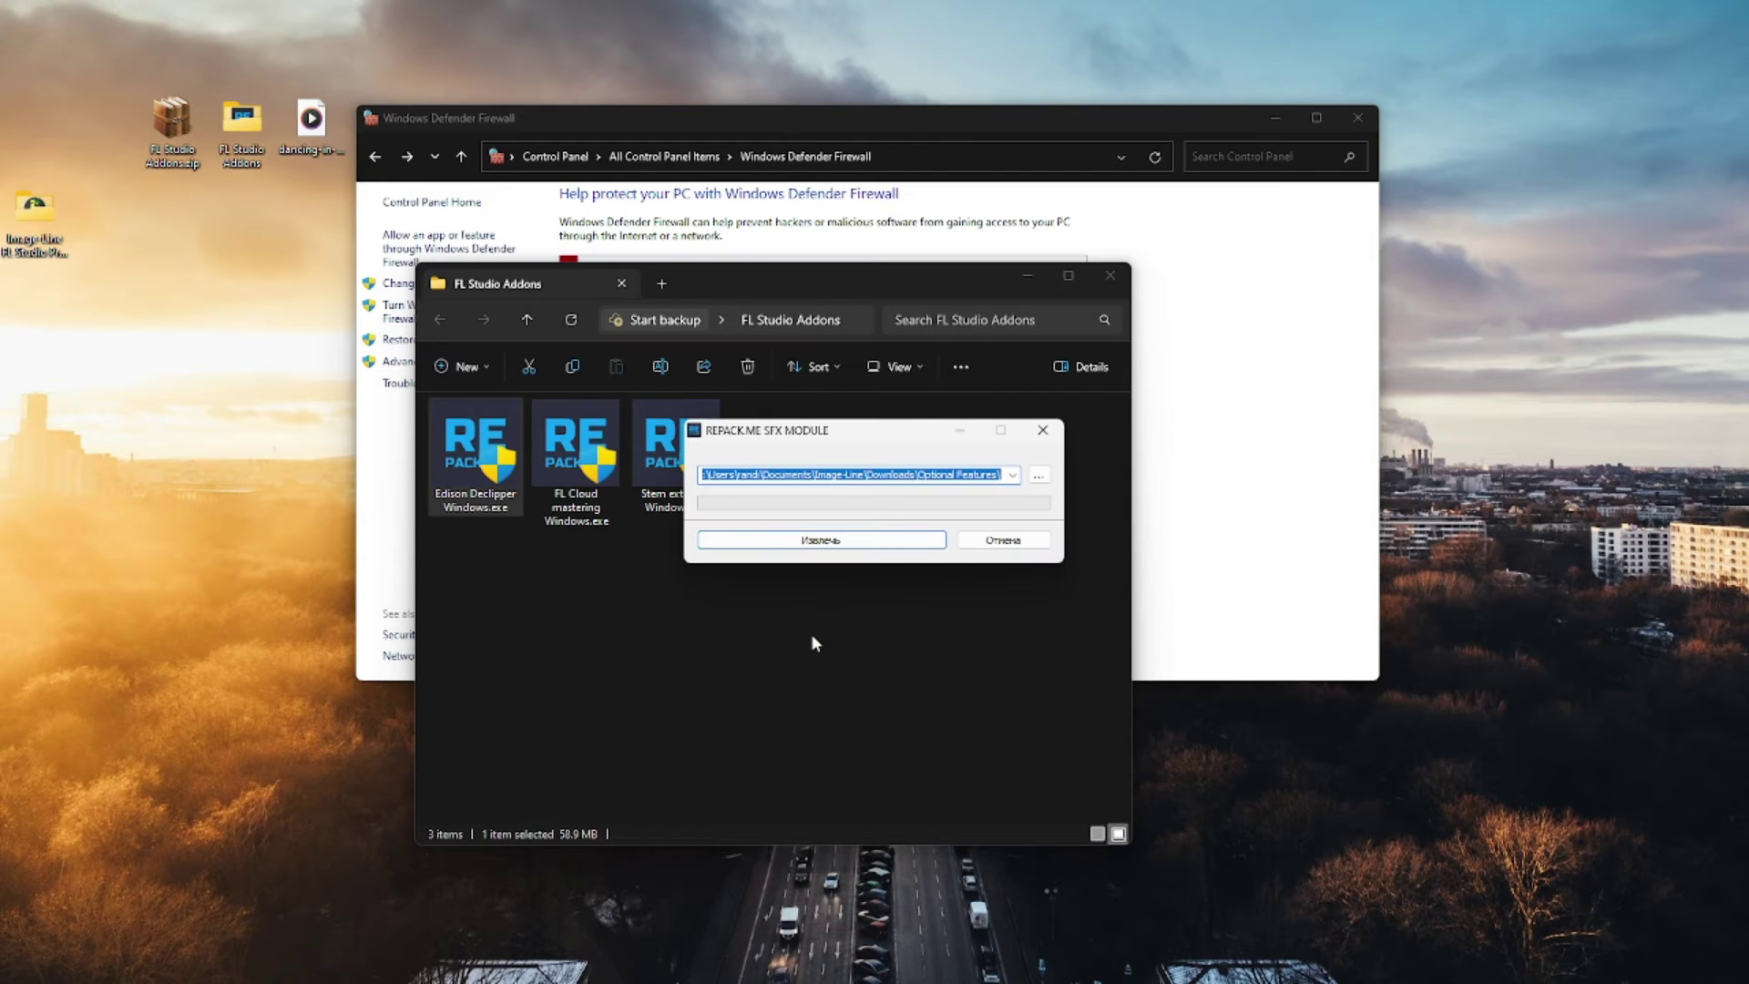
click(803, 475)
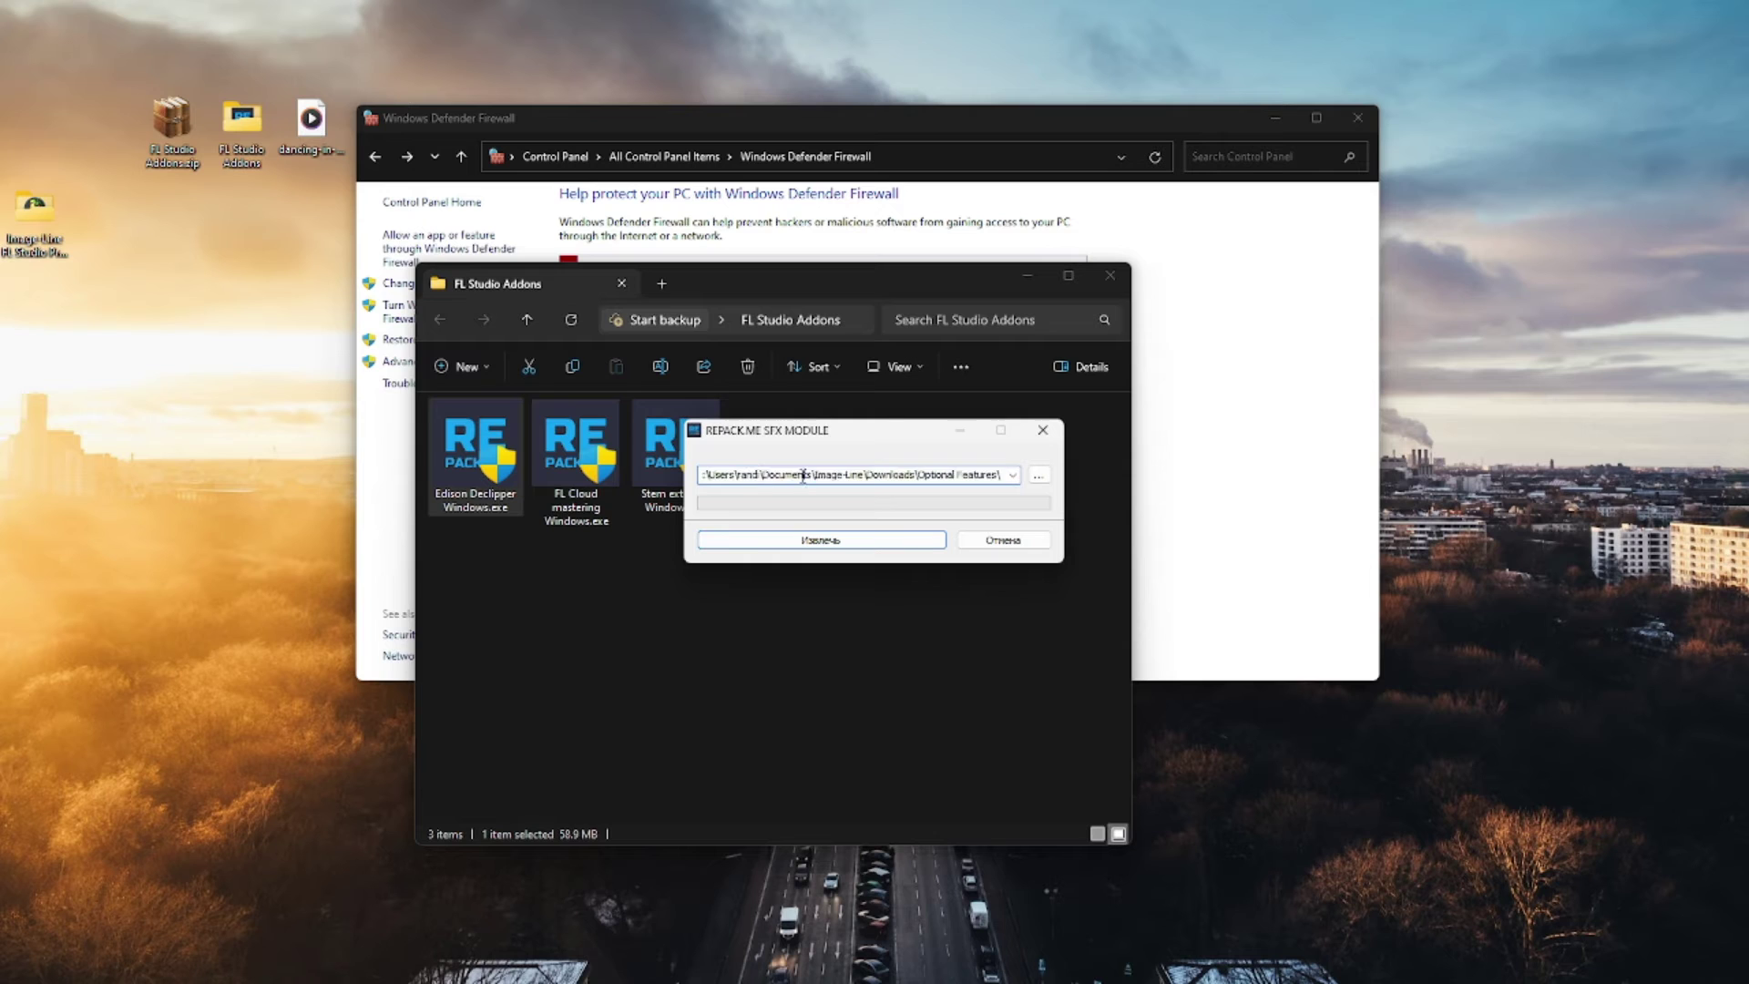
drag(763, 474, 1011, 469)
click(815, 474)
click(1042, 430)
click(1046, 439)
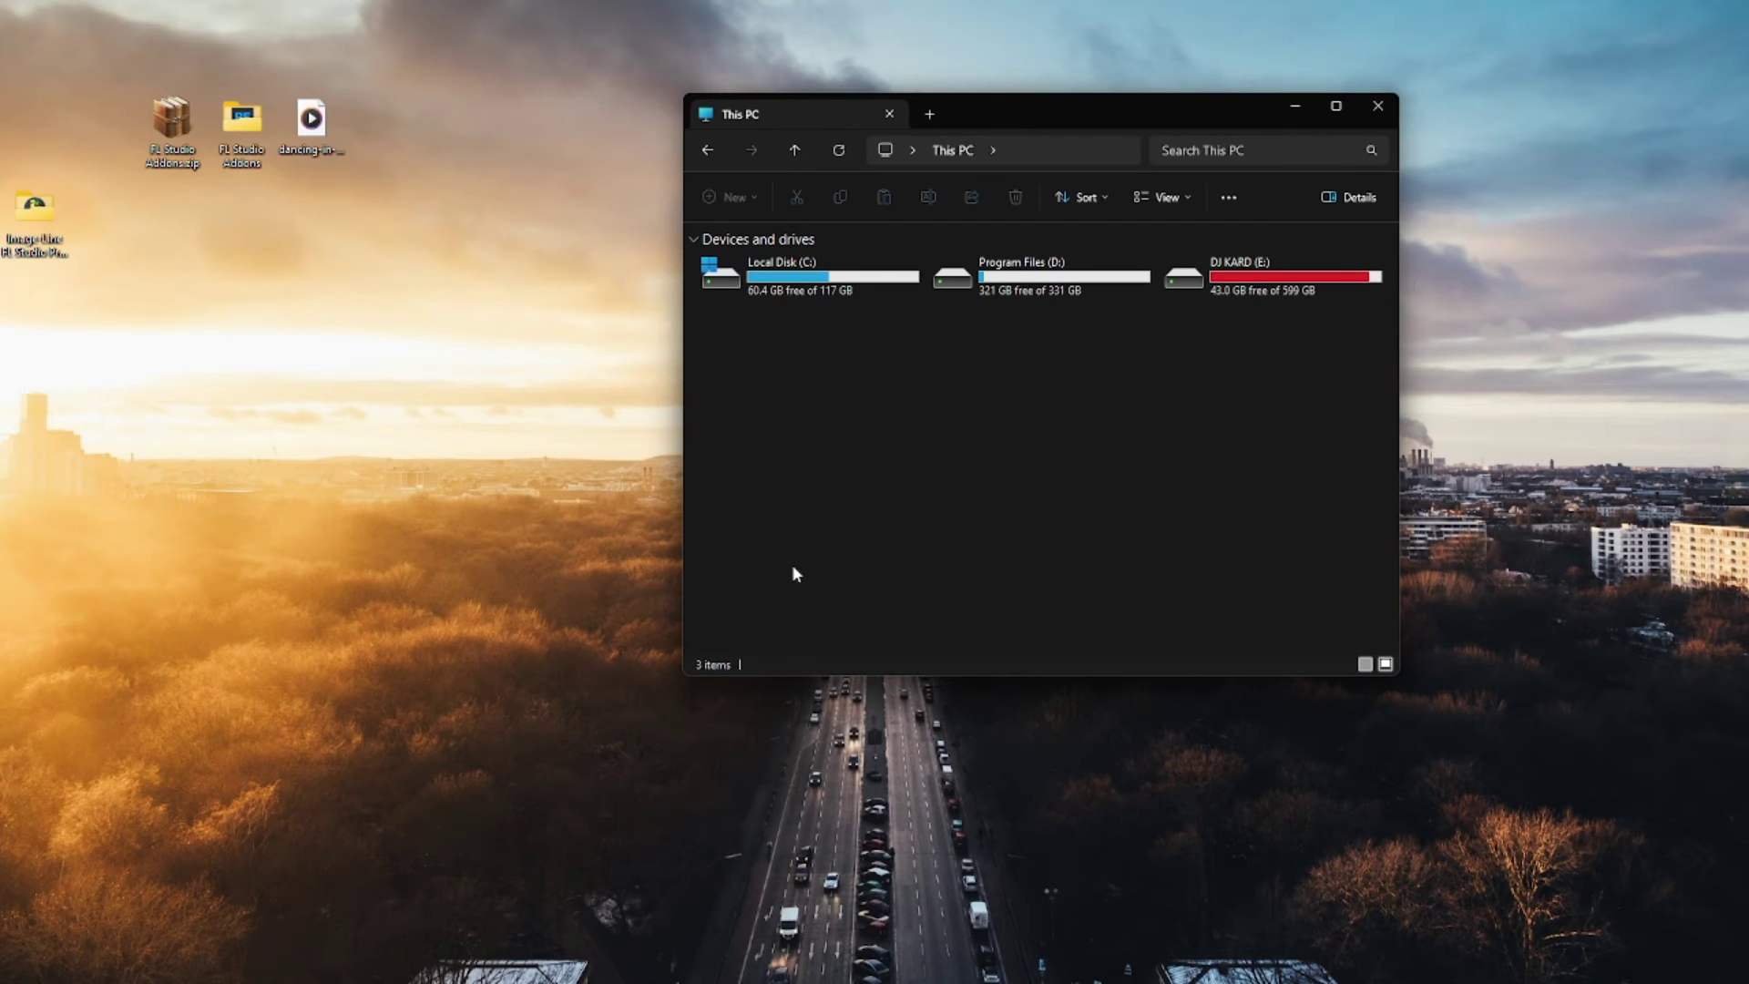
Browse from C: to Documents\Image-Line\Downloads\Optional Features.
double_click(767, 269)
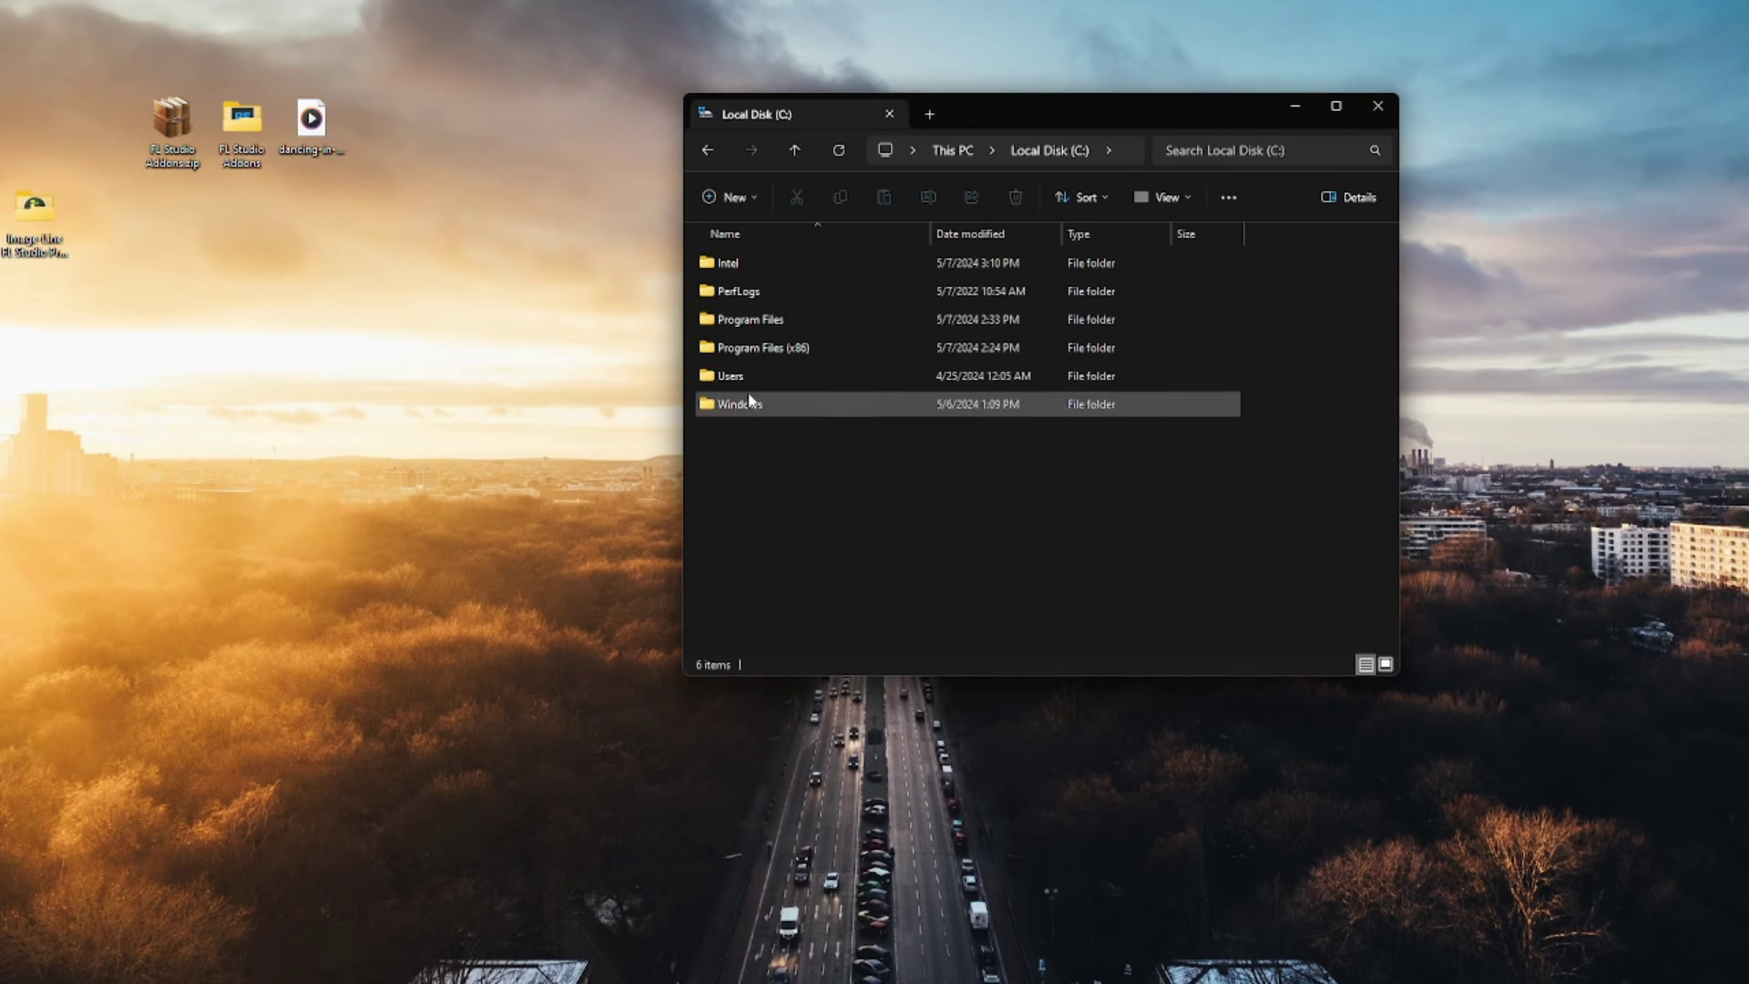
double_click(729, 376)
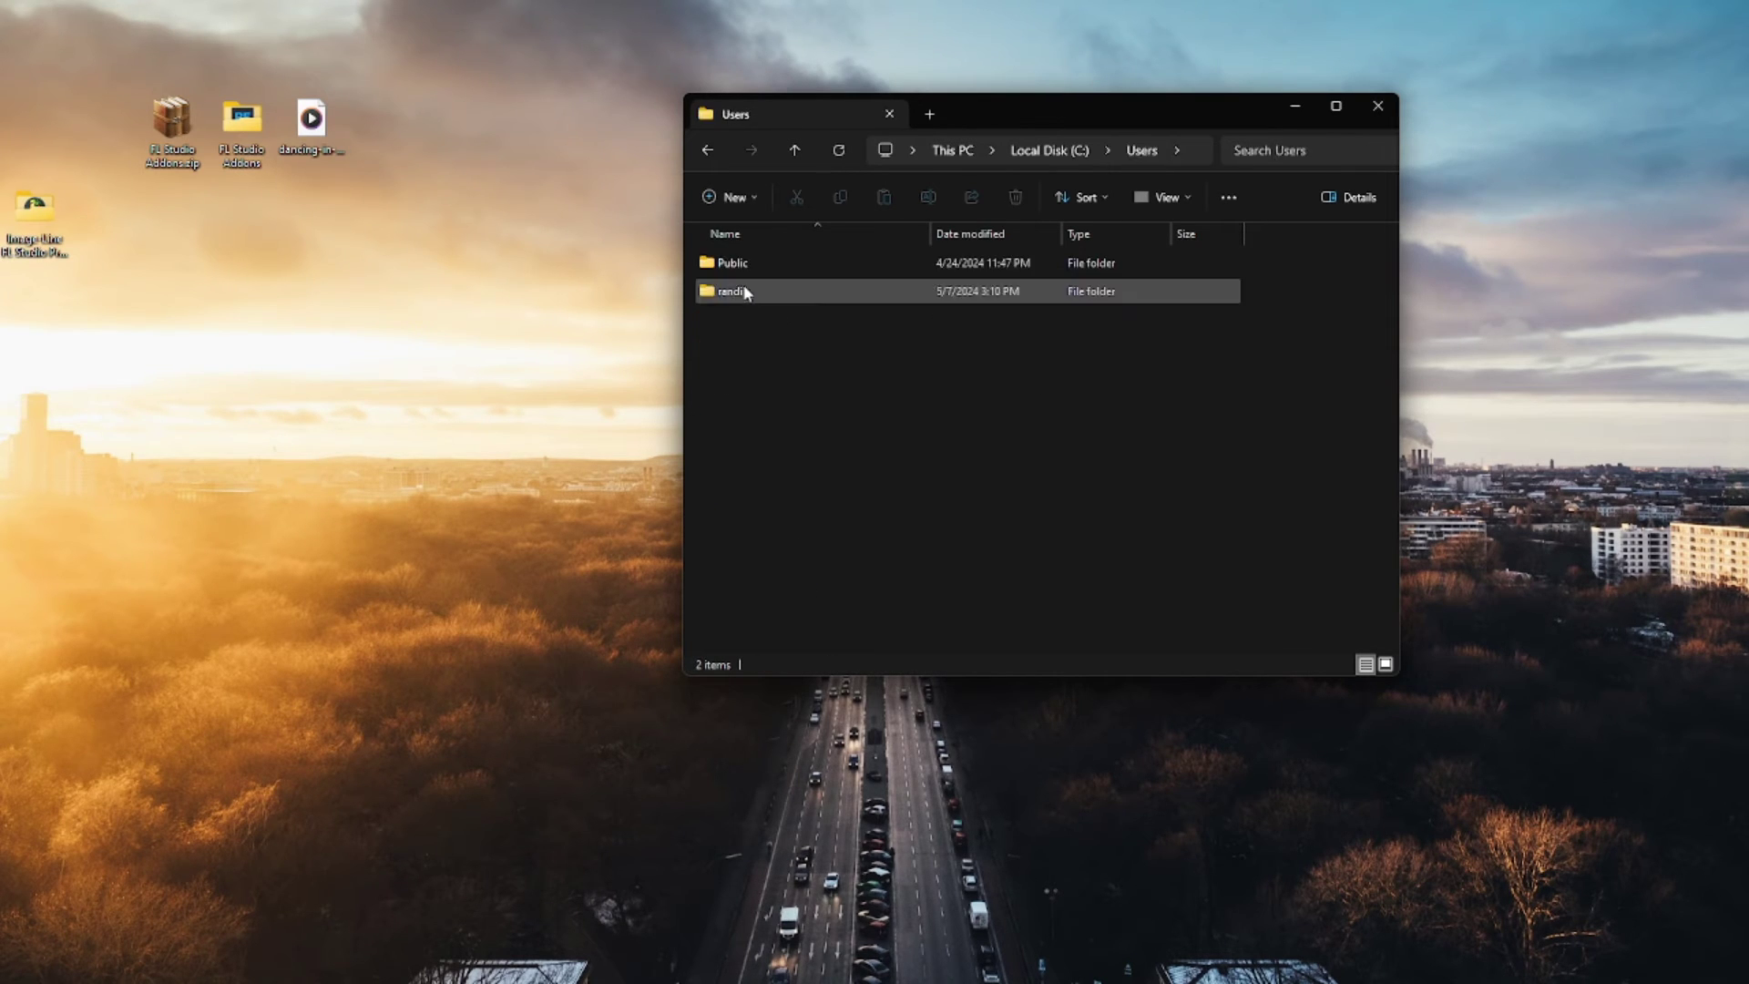
double_click(746, 292)
click(749, 318)
double_click(749, 319)
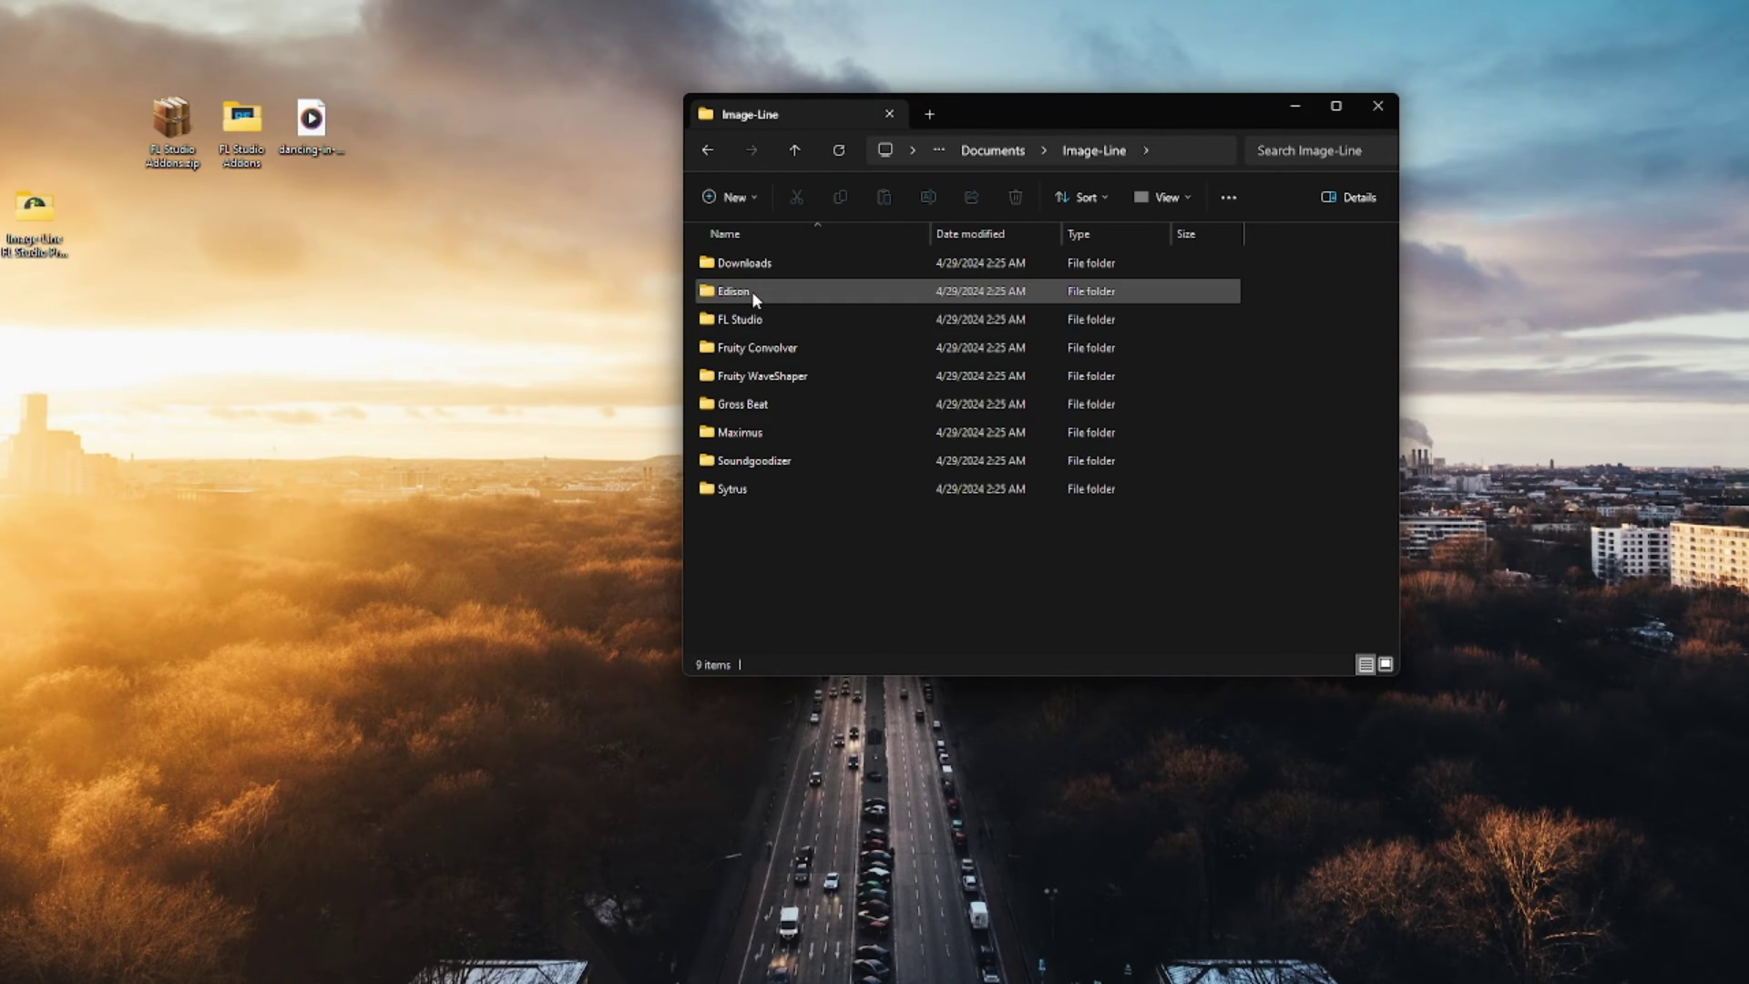
double_click(739, 262)
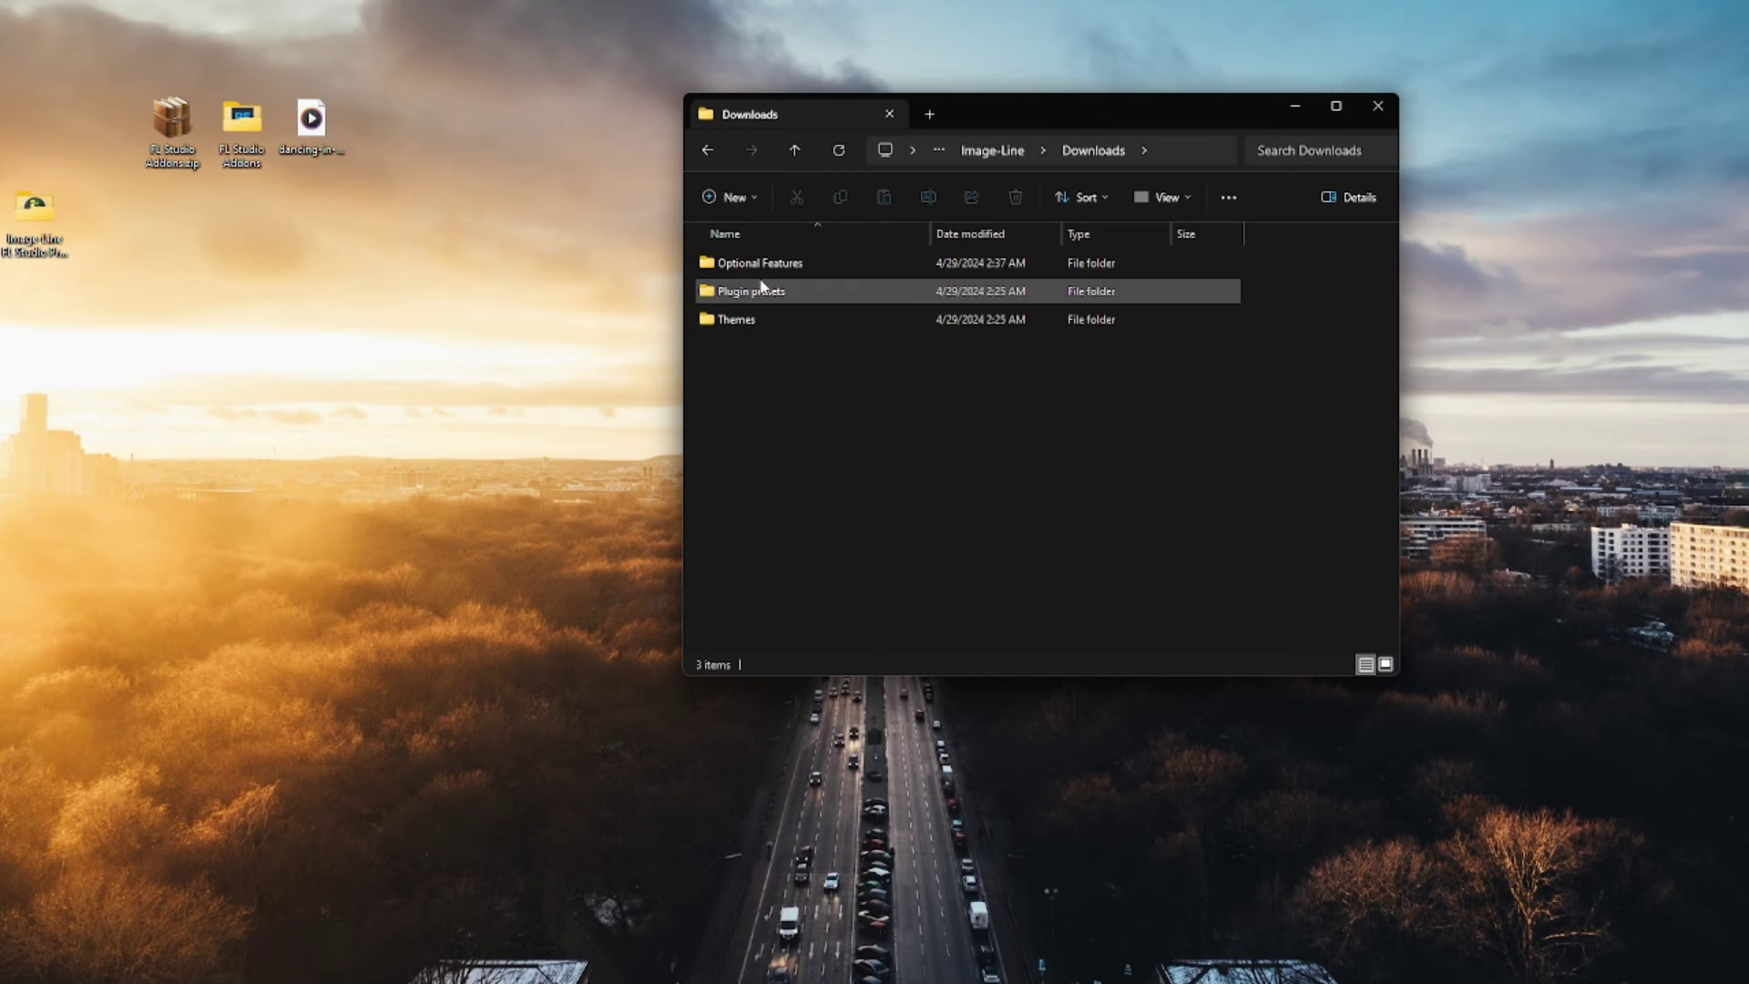
double_click(760, 265)
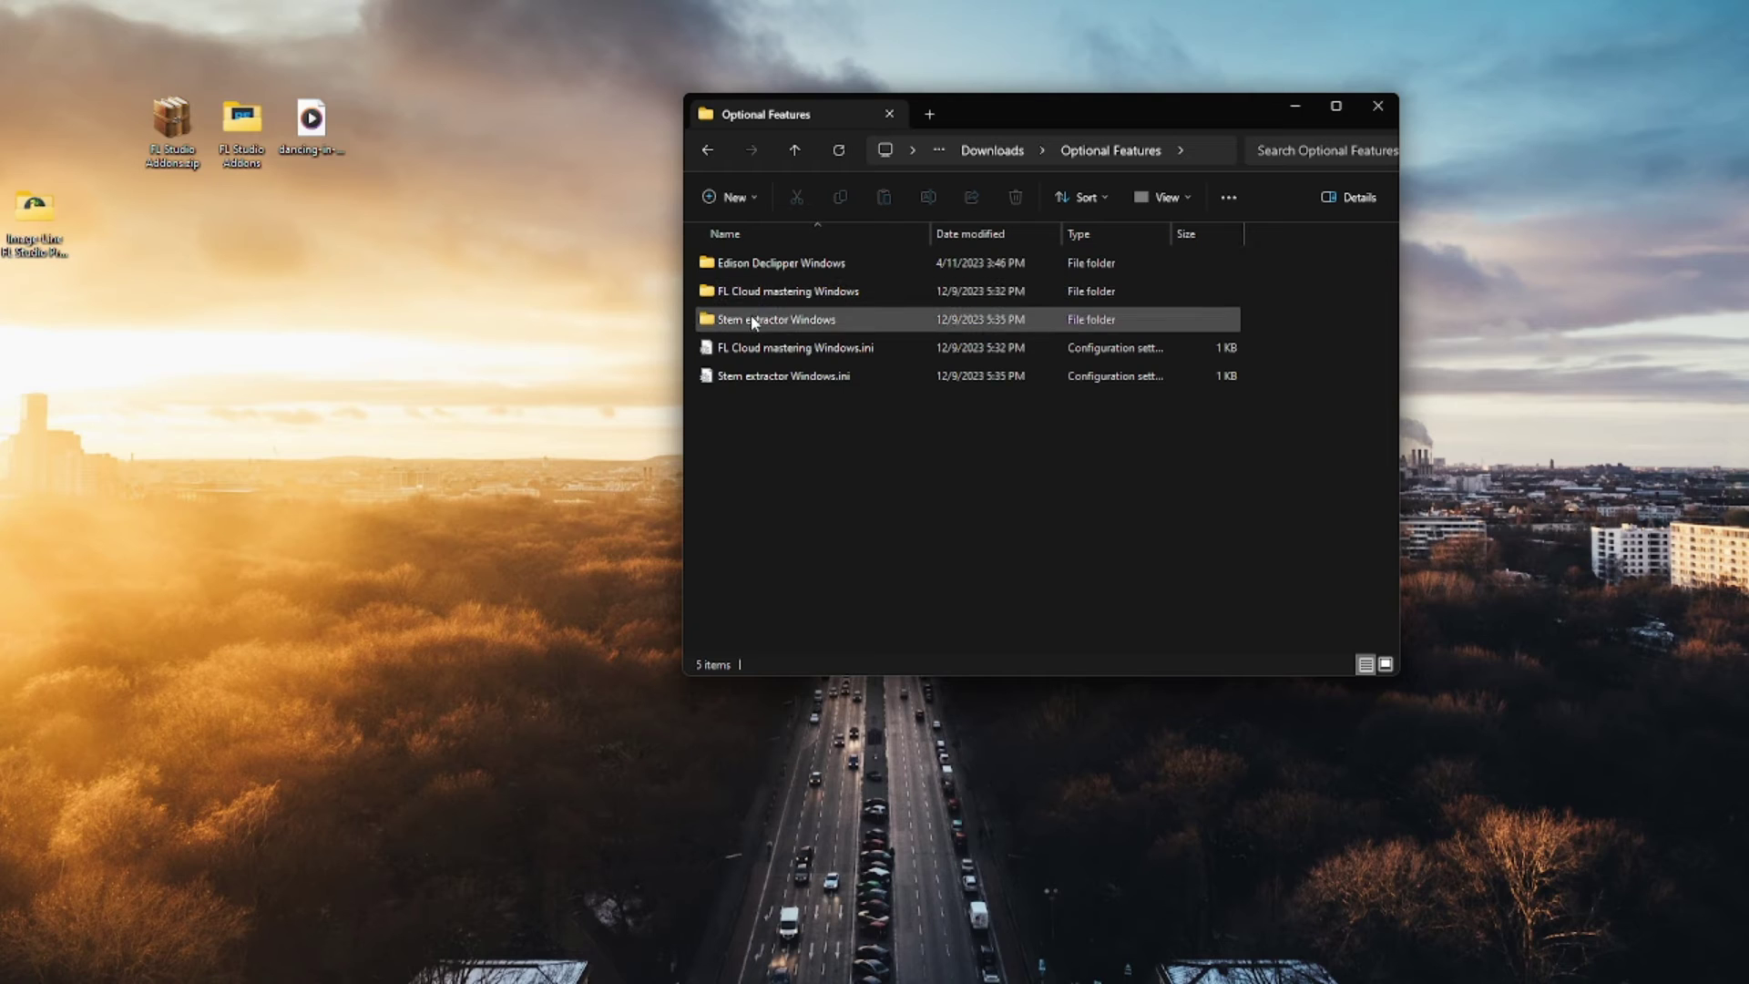
Select the Stem extractor Windows .ini file and folder, then close File Explorer.
drag(795, 430, 791, 387)
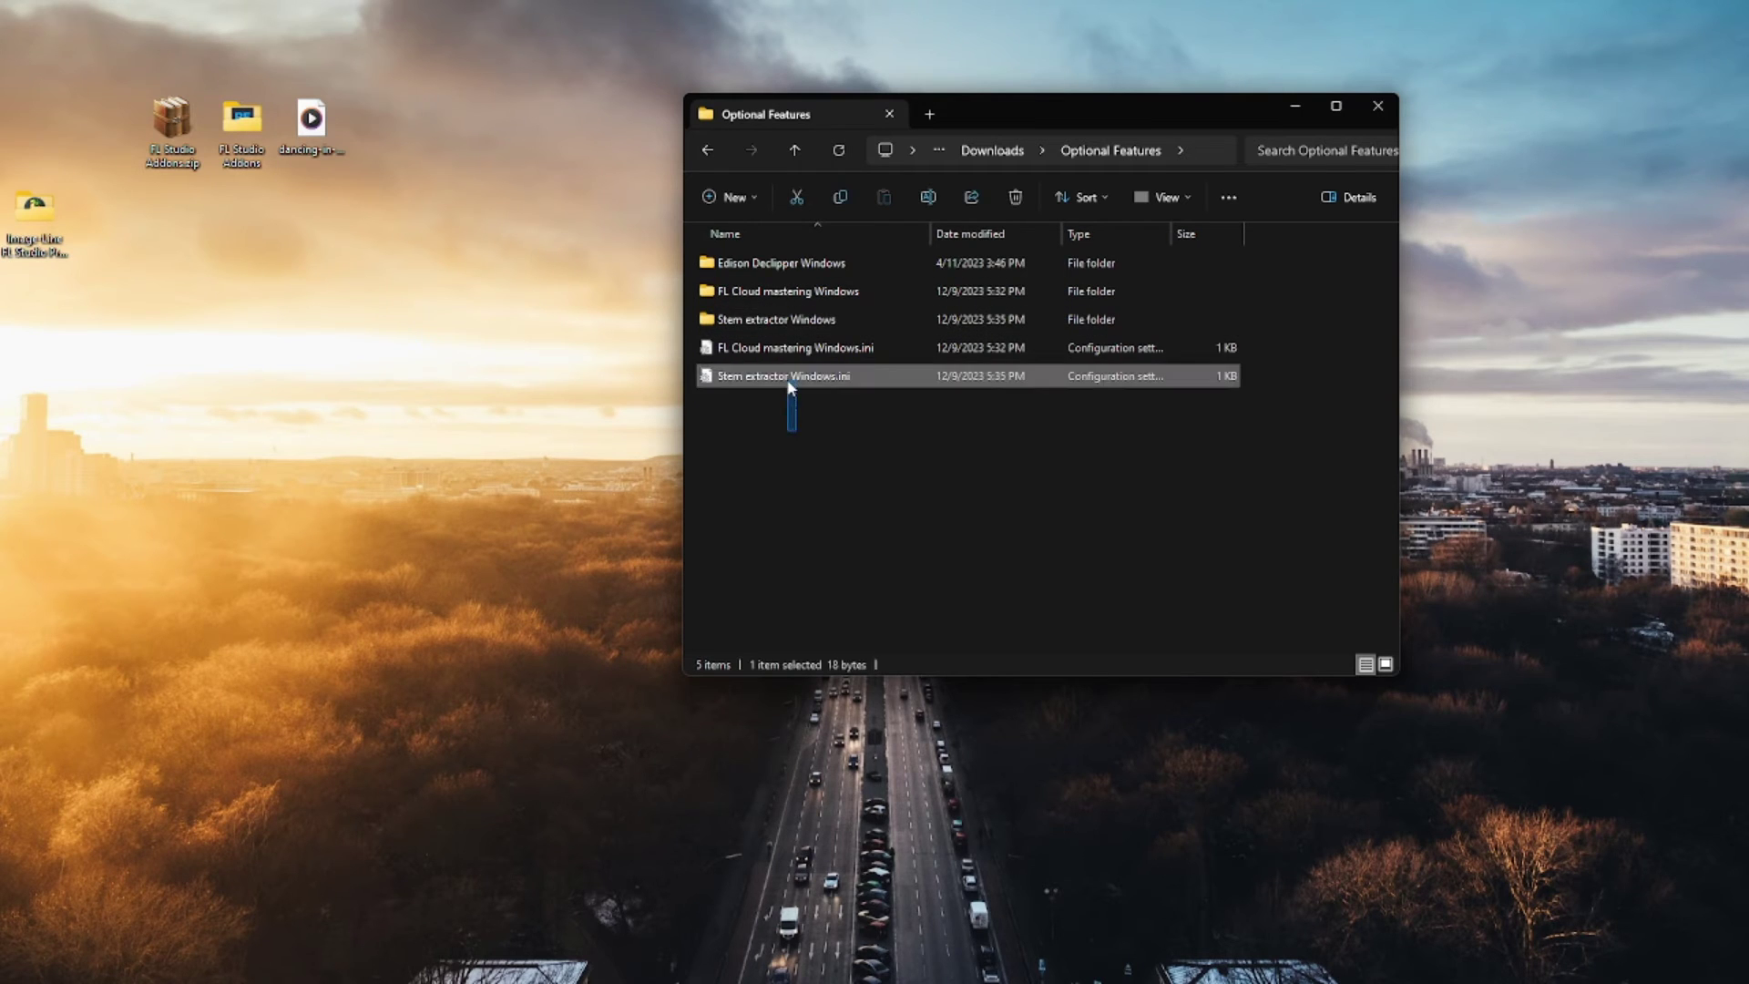
ctrl+click(768, 320)
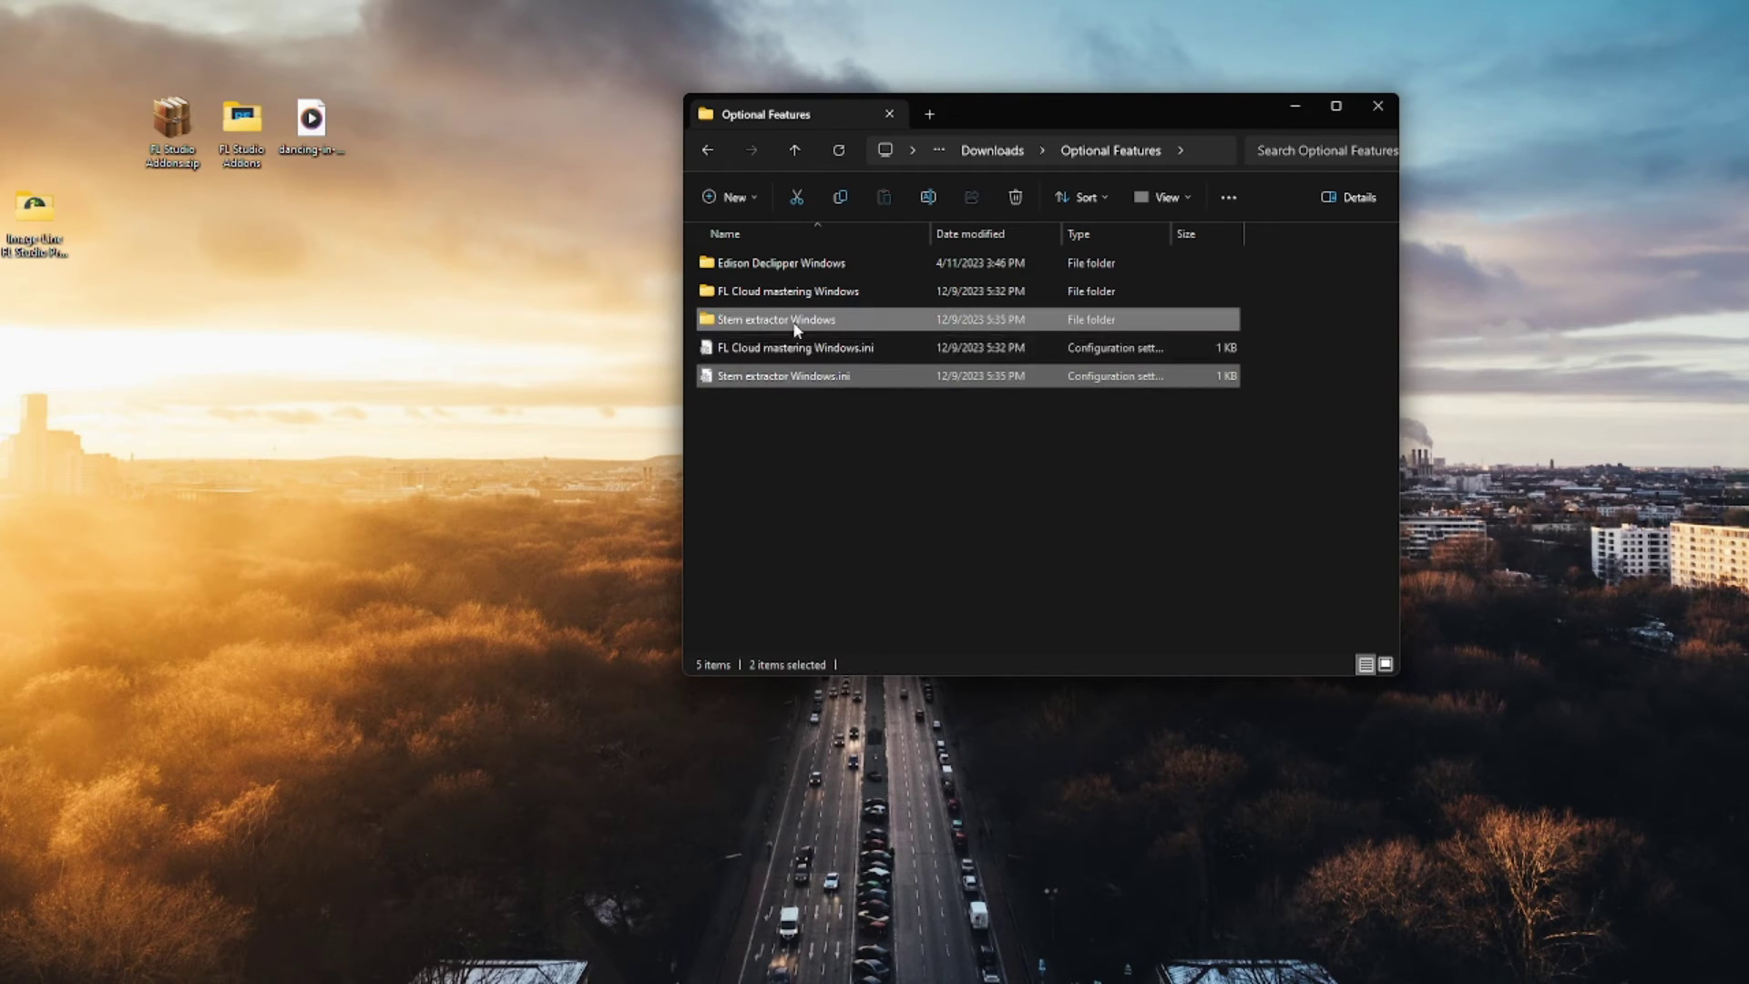
click(838, 423)
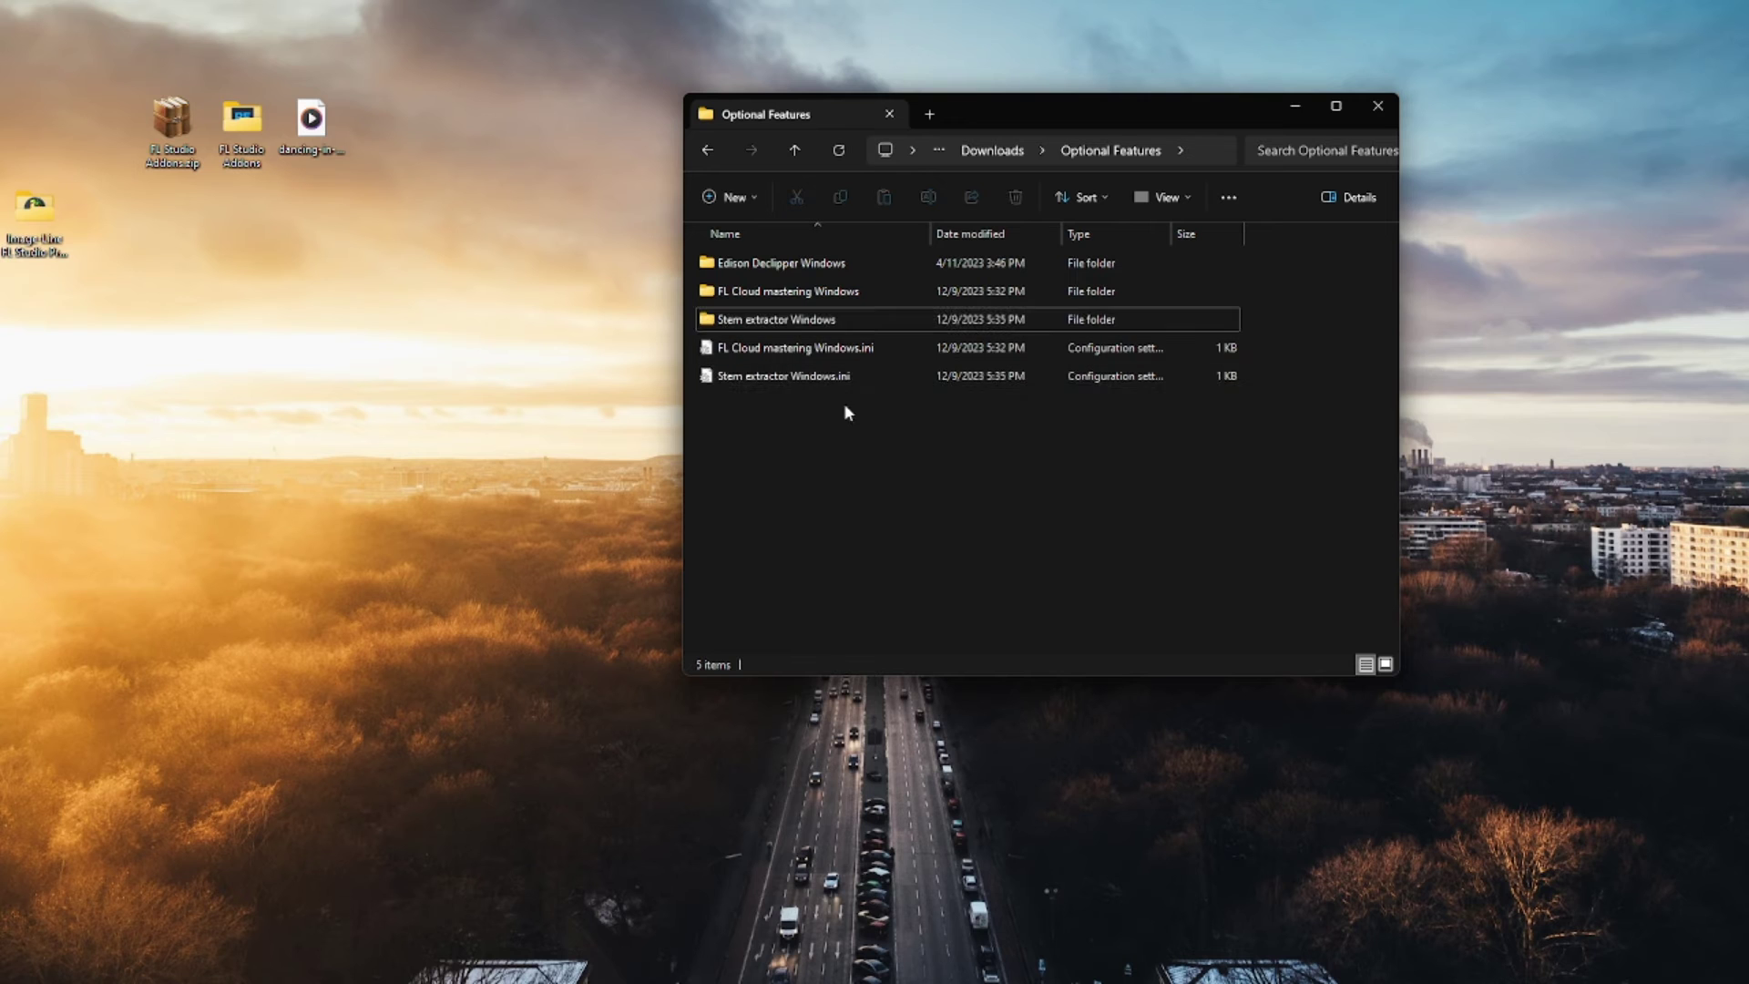
click(1379, 106)
mouse_move(767, 964)
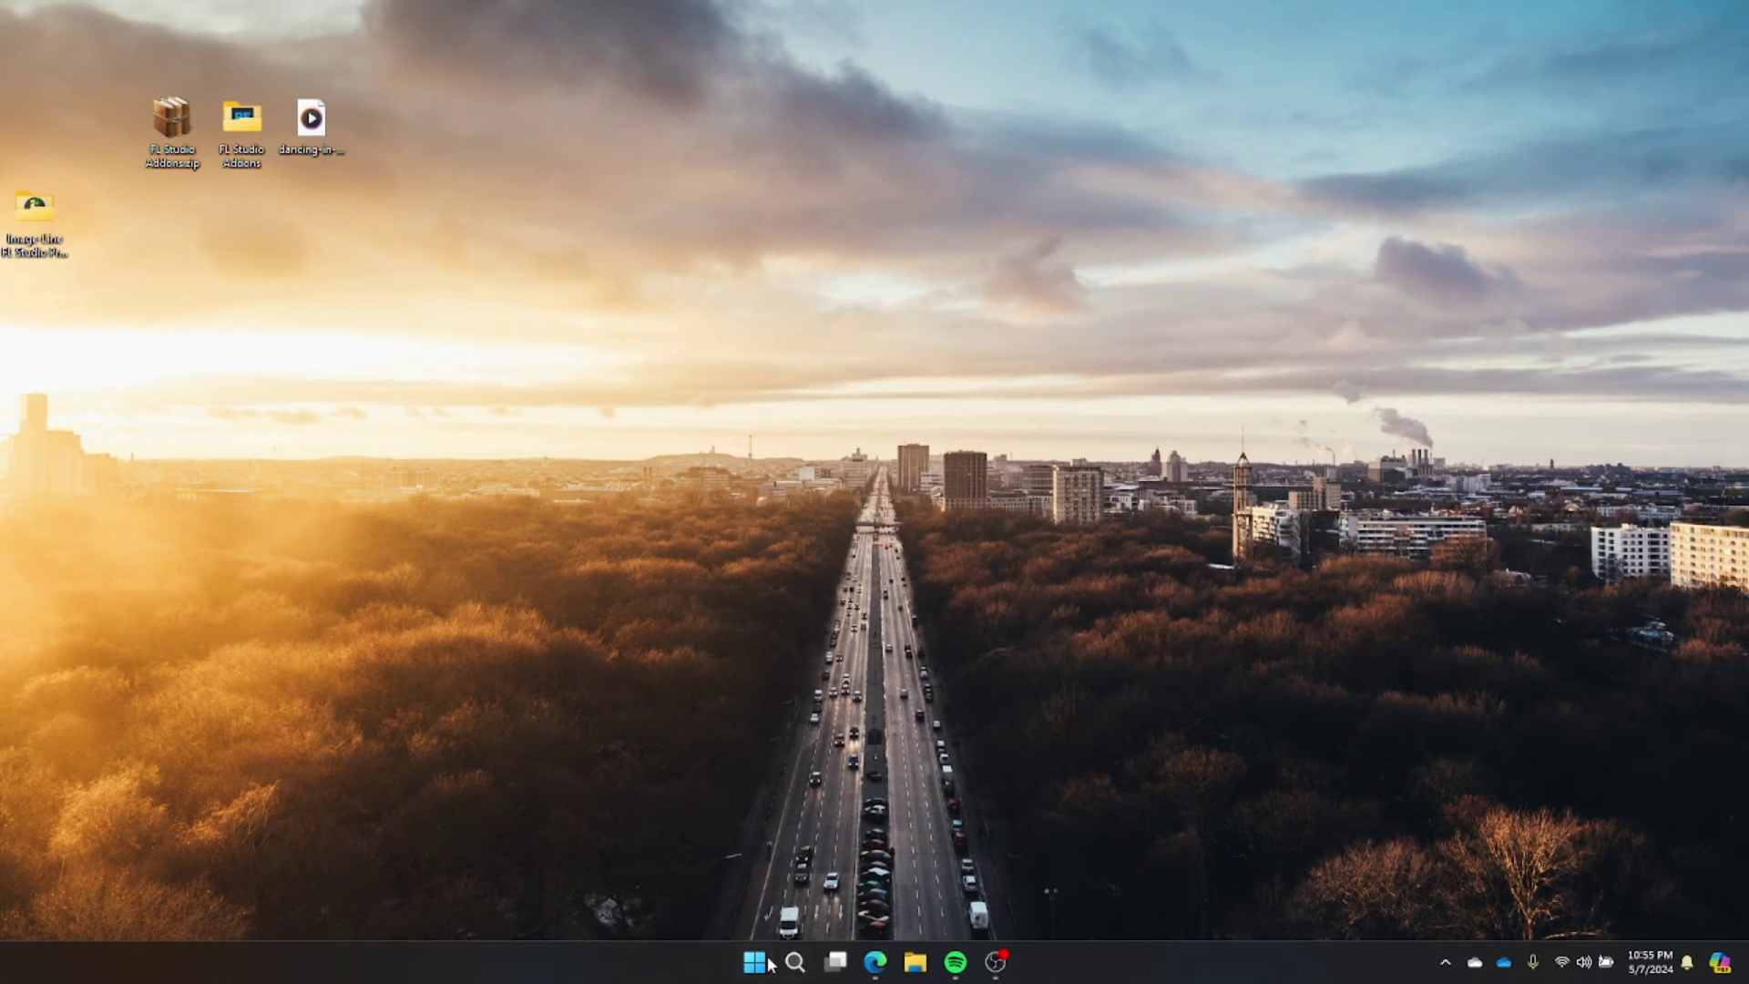
Search 'fl' in the Start menu and launch FL Studio 21.
click(753, 963)
text(fl)
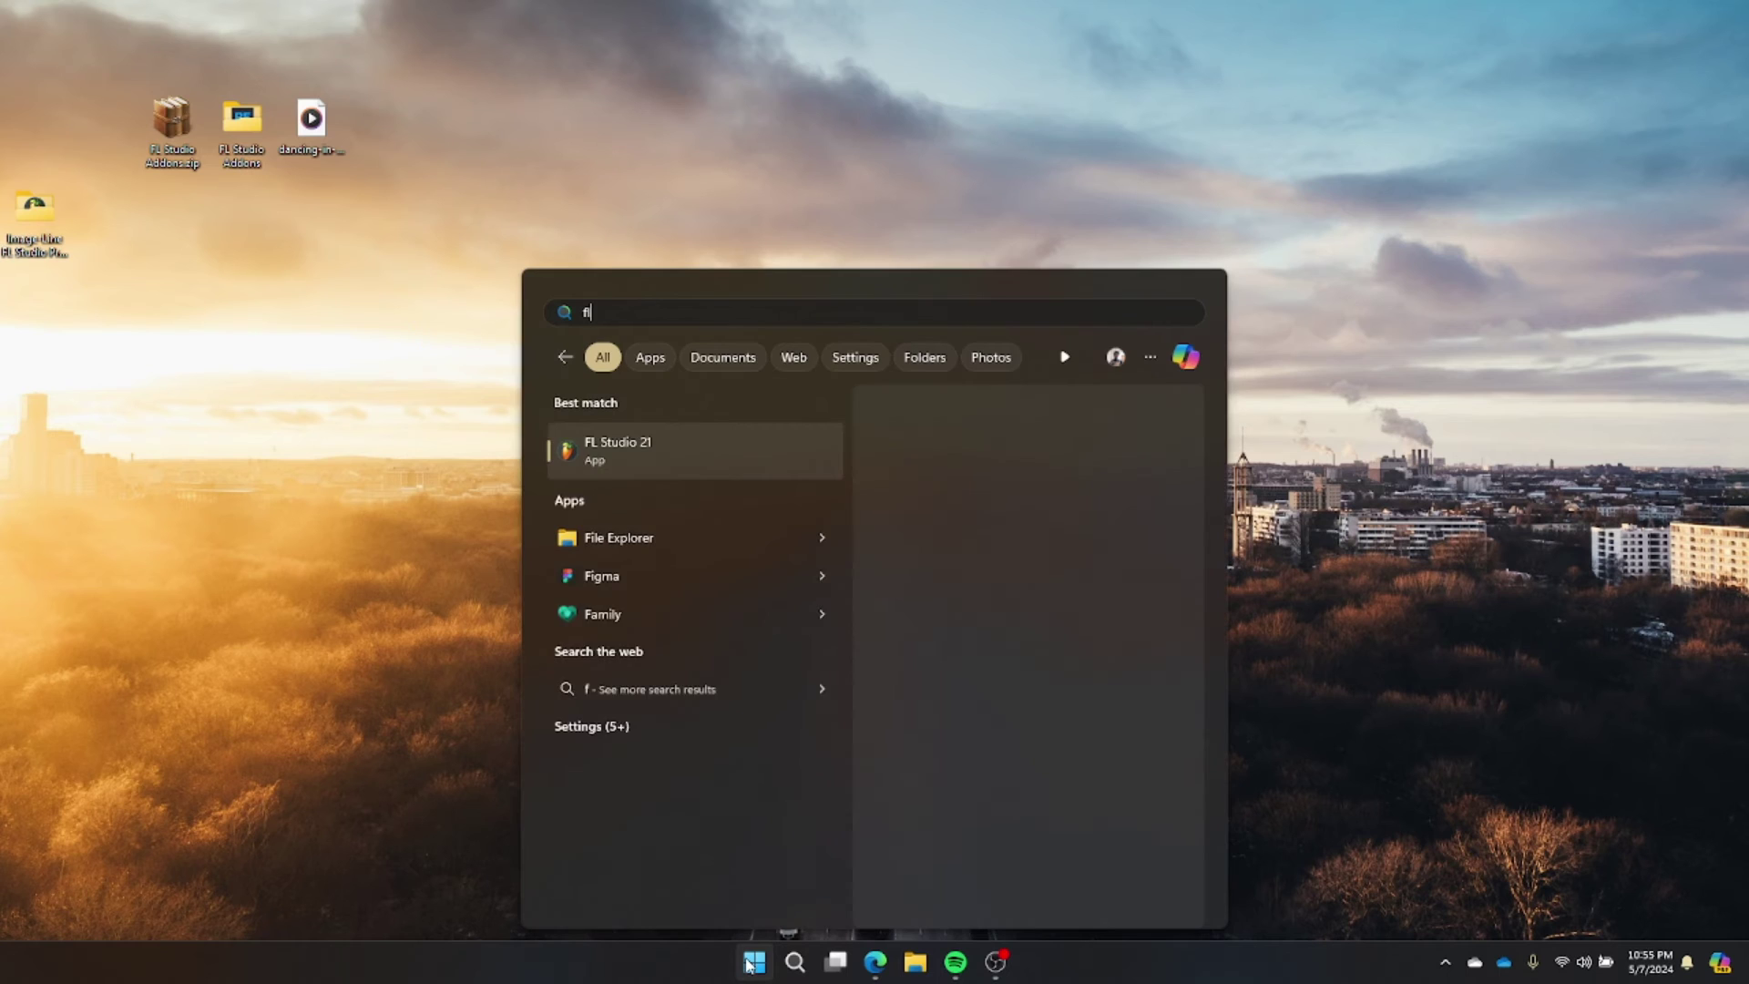
click(635, 454)
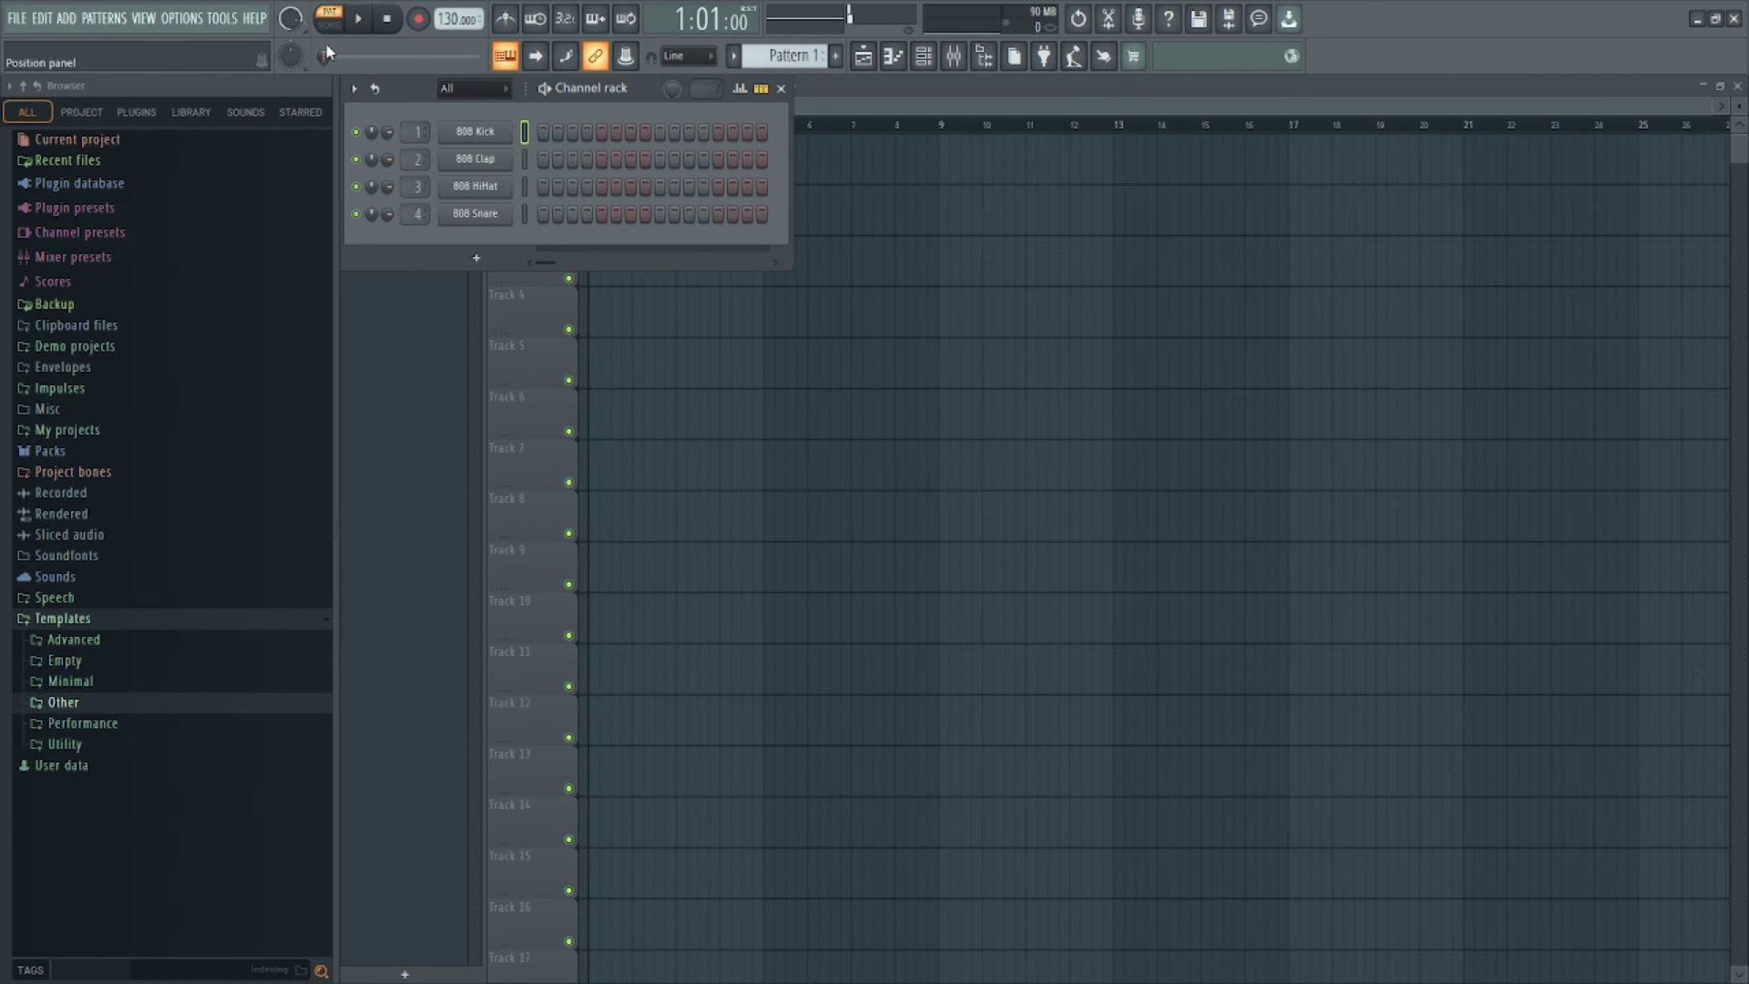
Check the user data folder under Options > File settings, then close it.
click(185, 20)
click(197, 107)
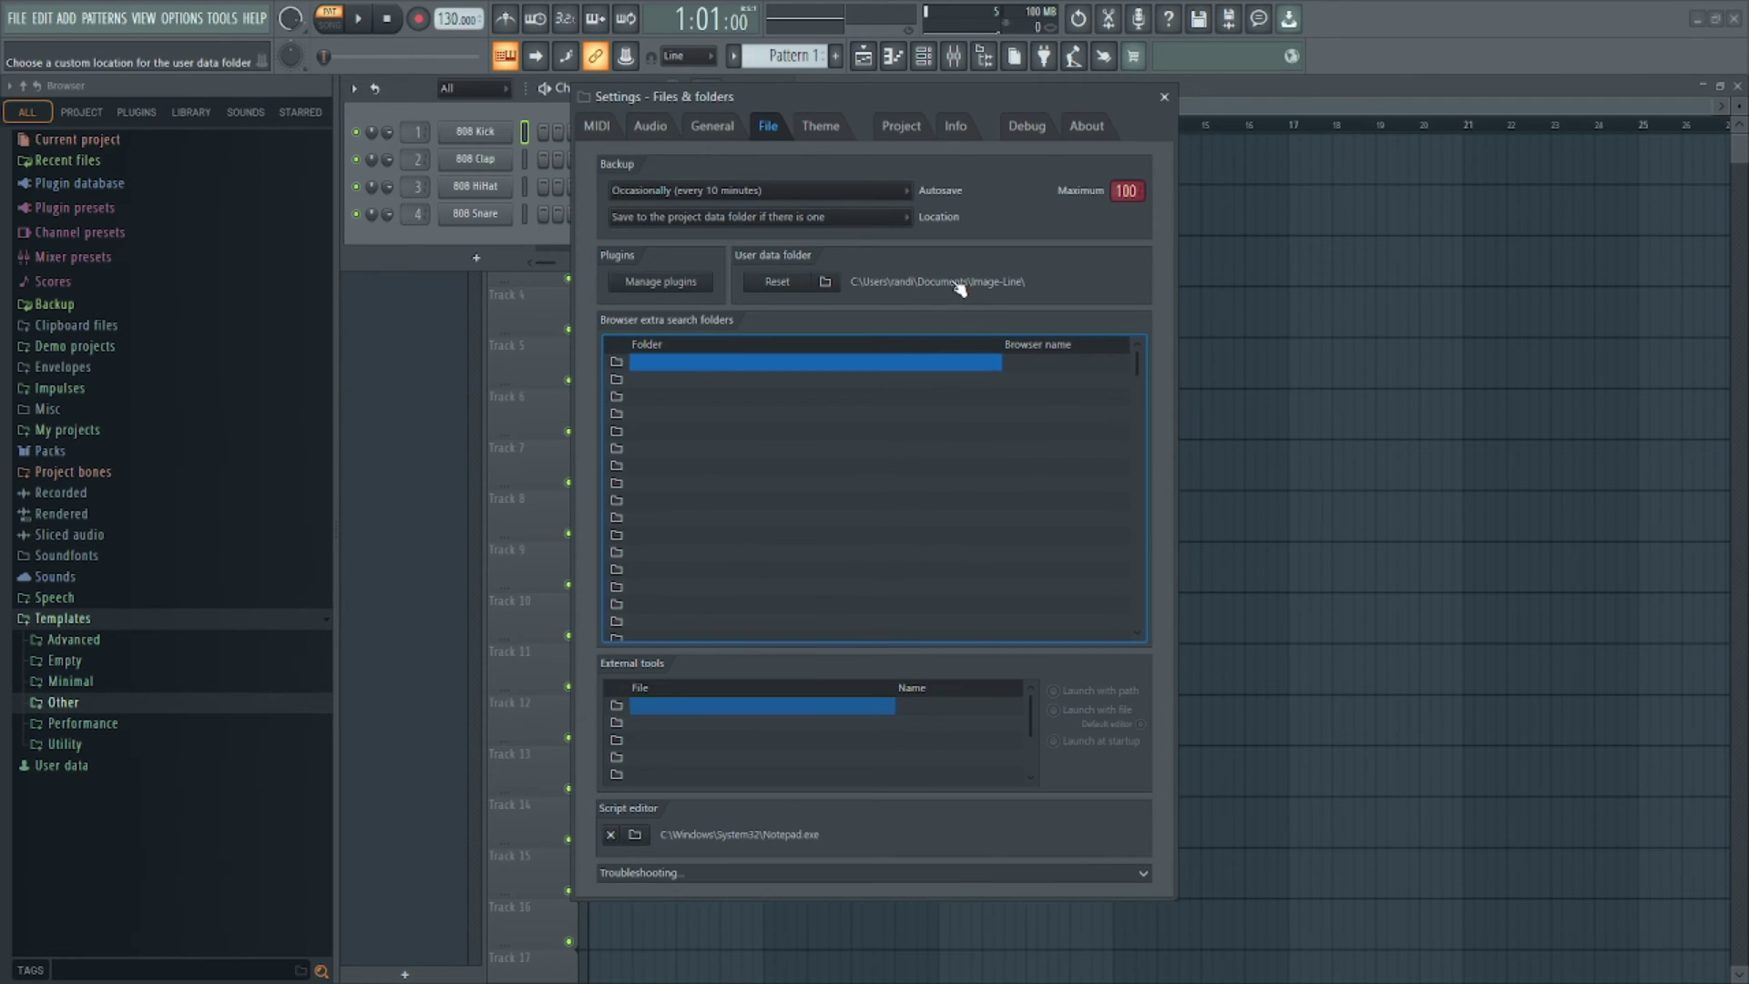
click(1164, 98)
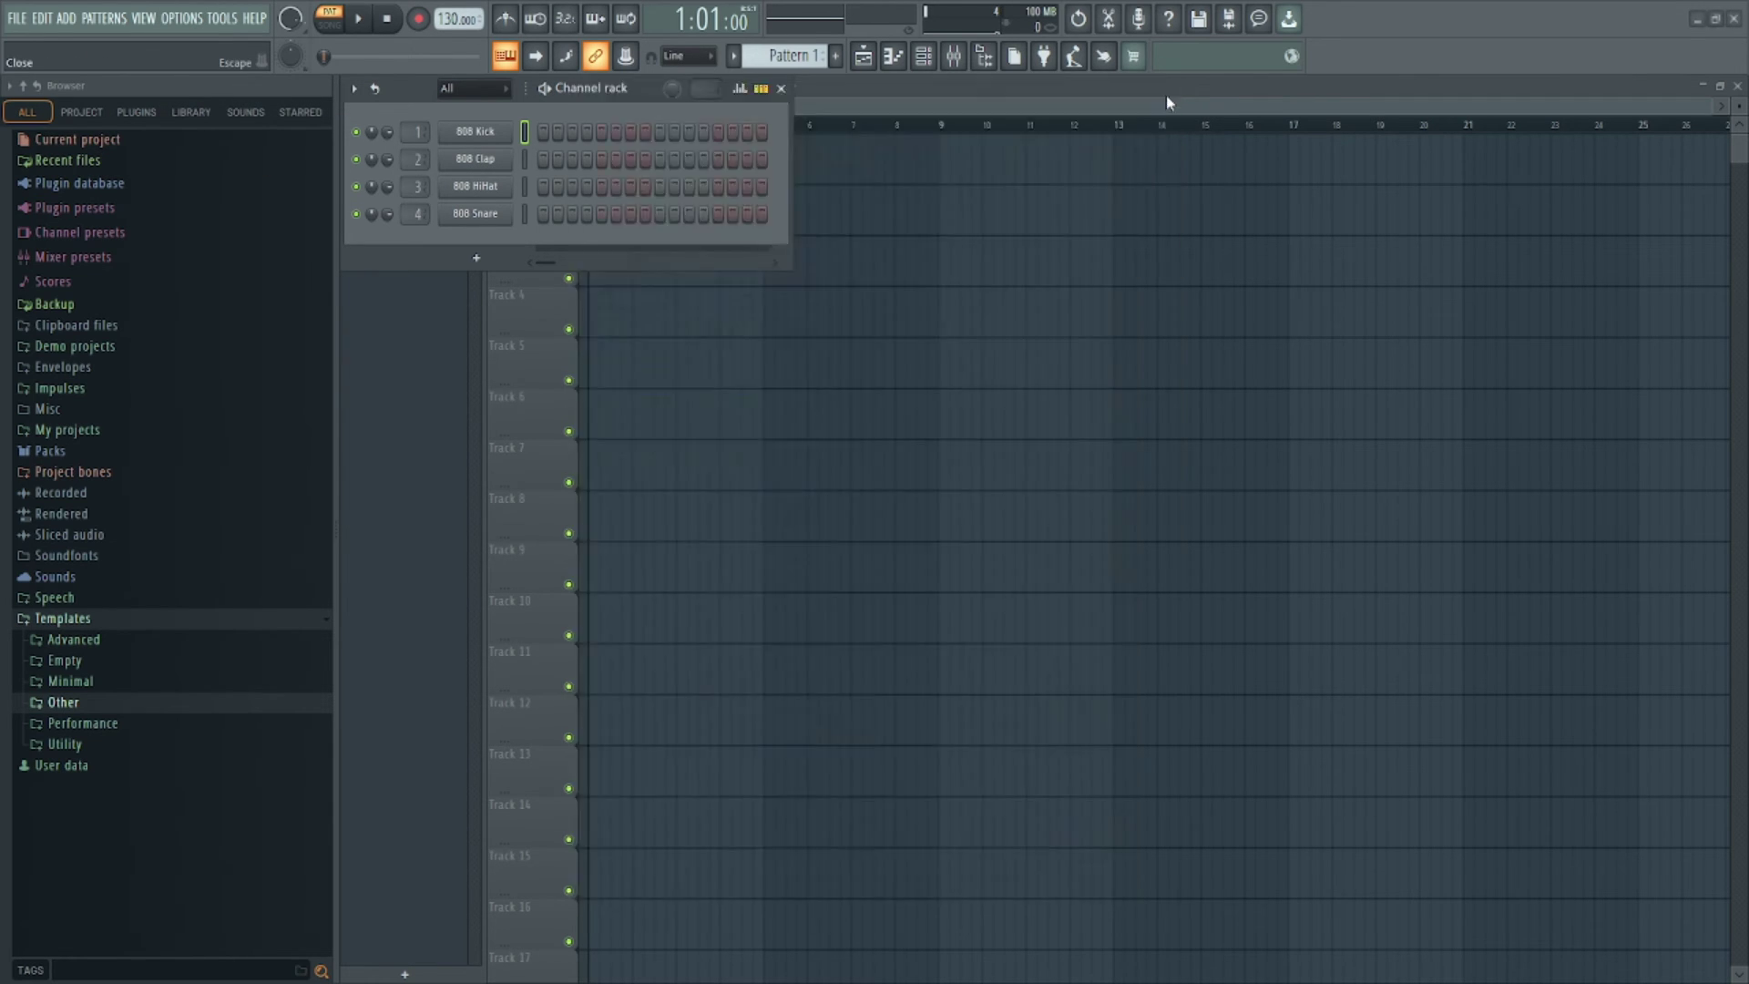
Restore FL Studio to a smaller window and drop the dancing-in-the-stardust audio onto Track 5.
click(1694, 18)
mouse_move(875, 976)
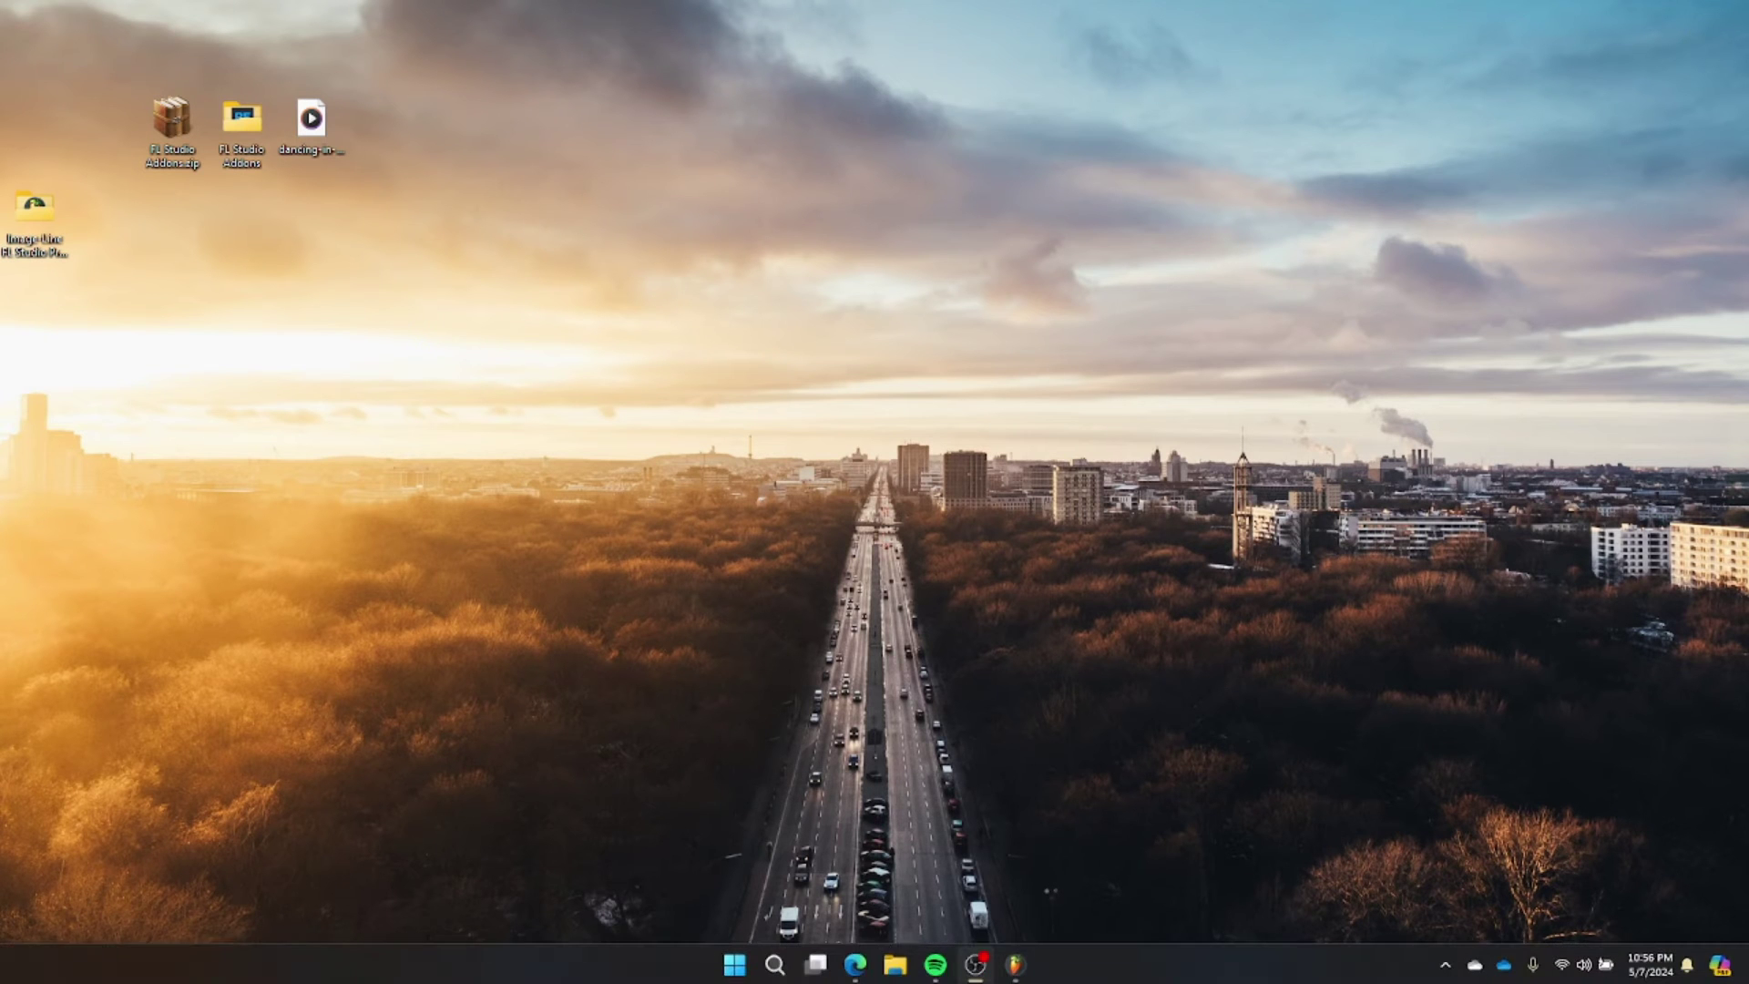
click(1014, 962)
click(1712, 19)
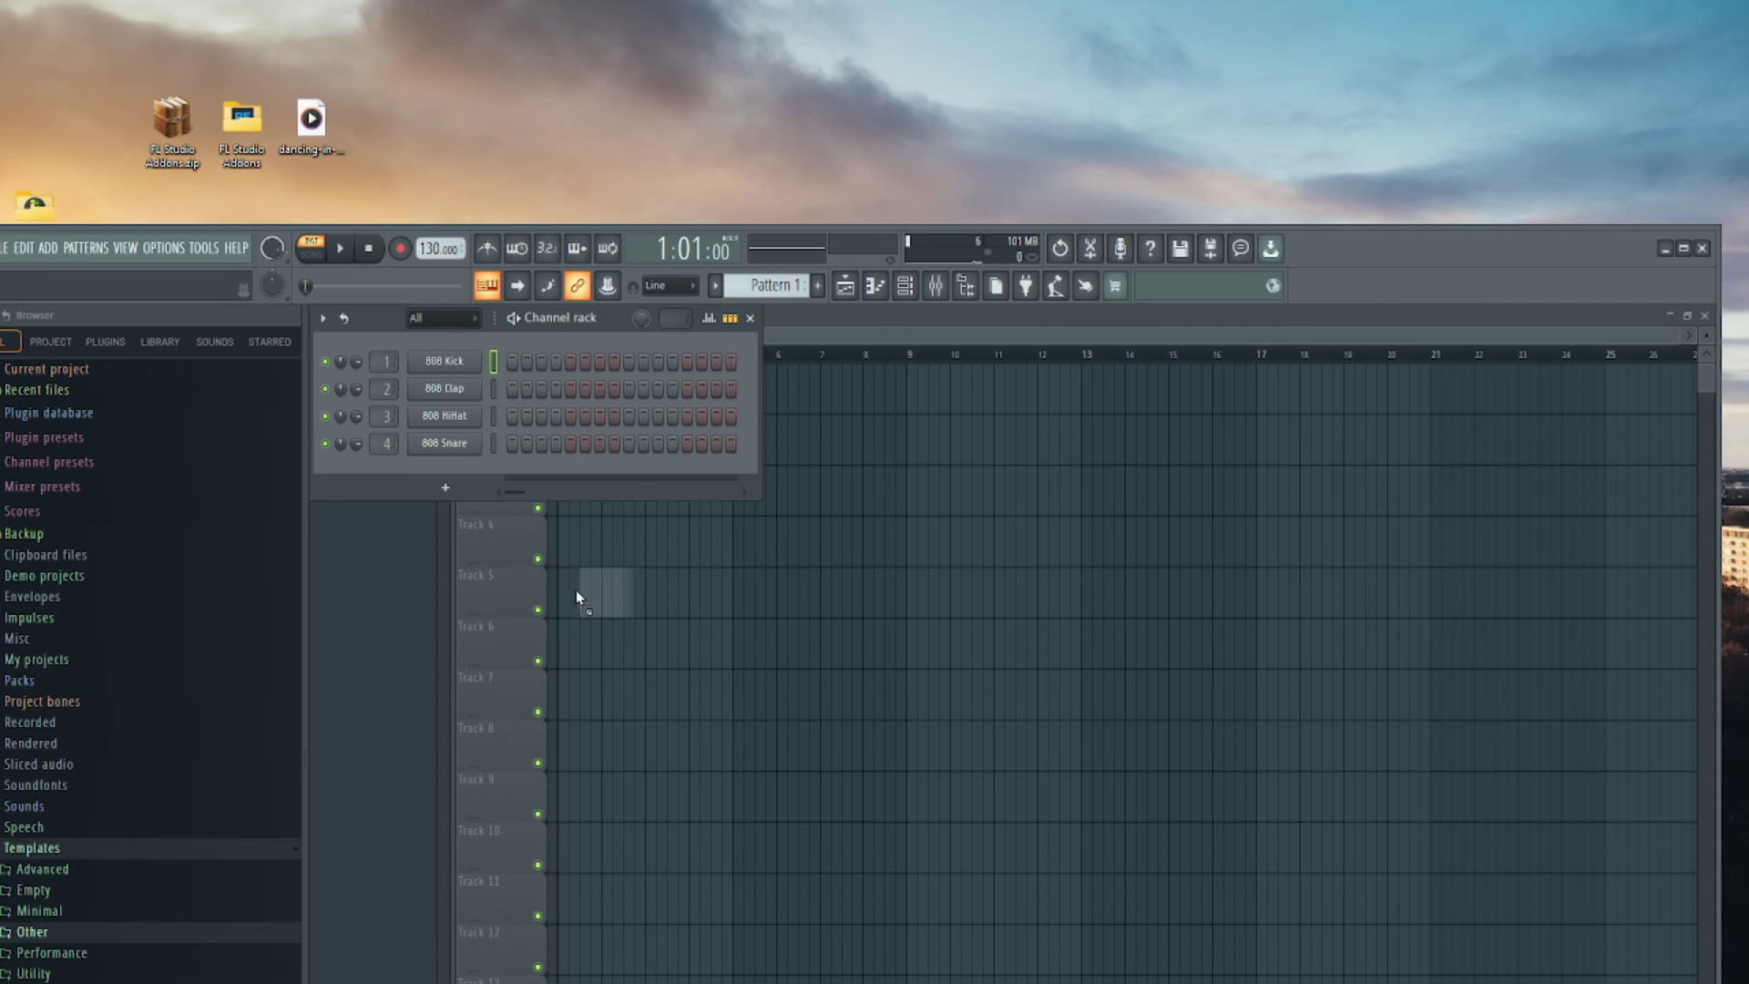
drag(561, 600, 571, 591)
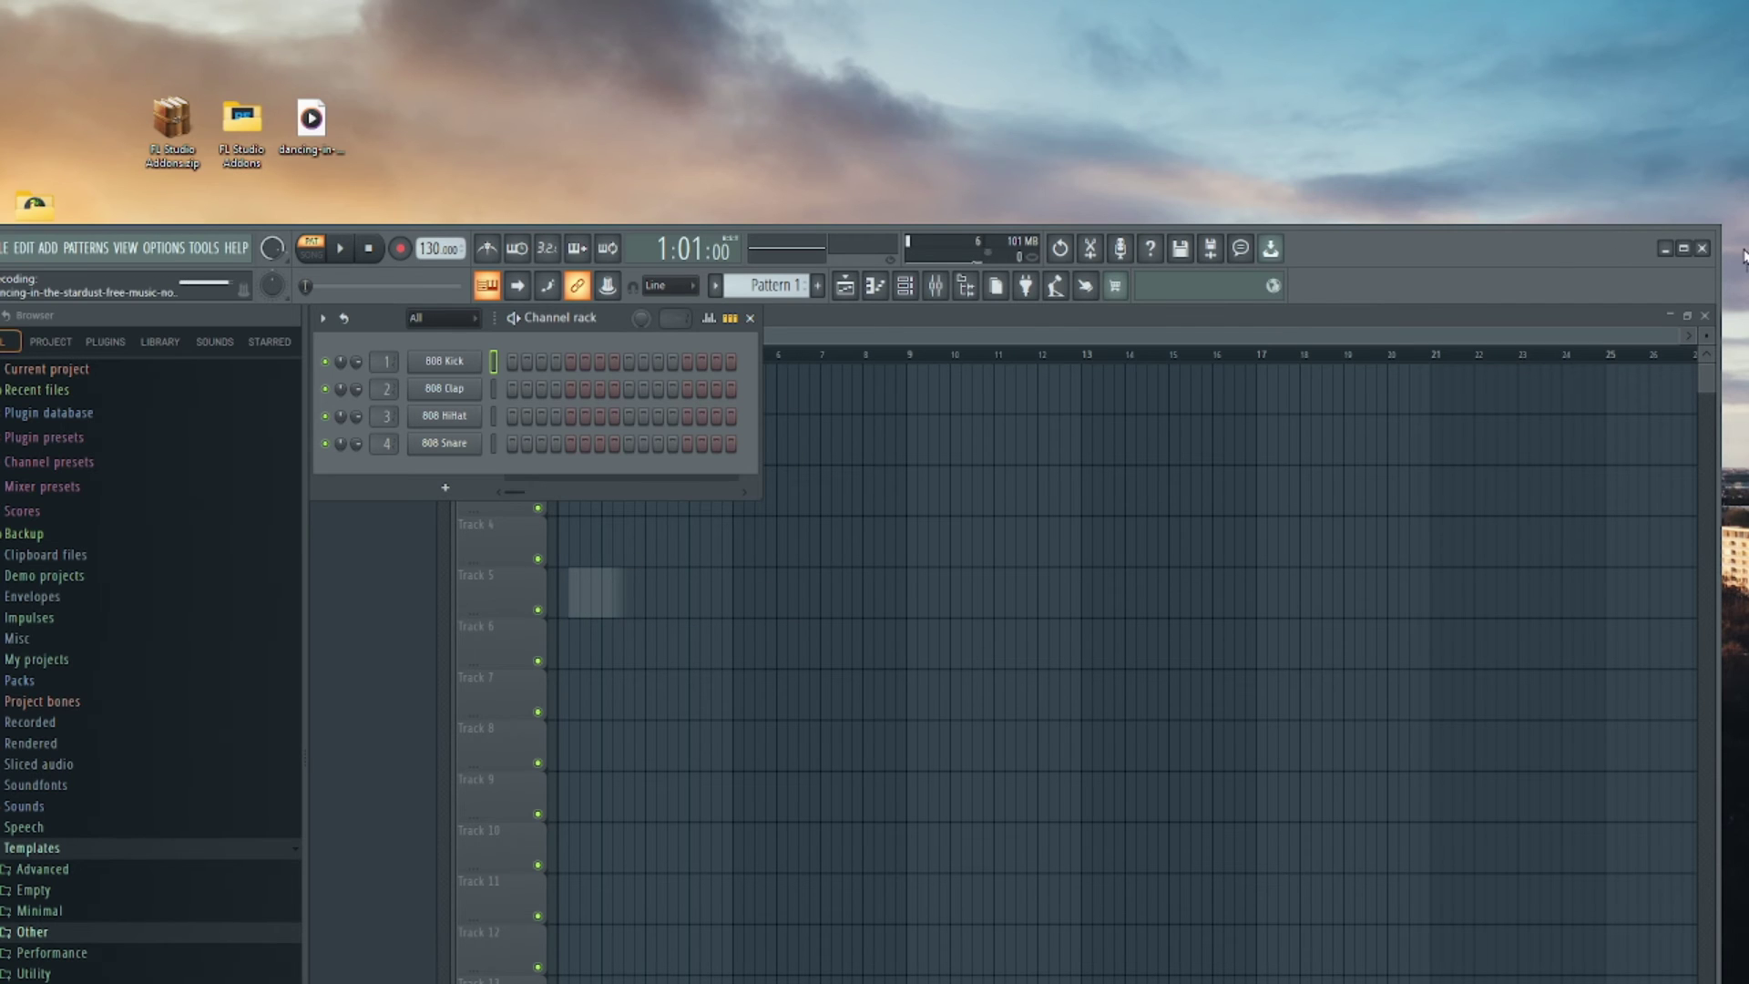
Maximize FL Studio and extract only the Vocals stem from the Track 5 song clip.
click(1683, 248)
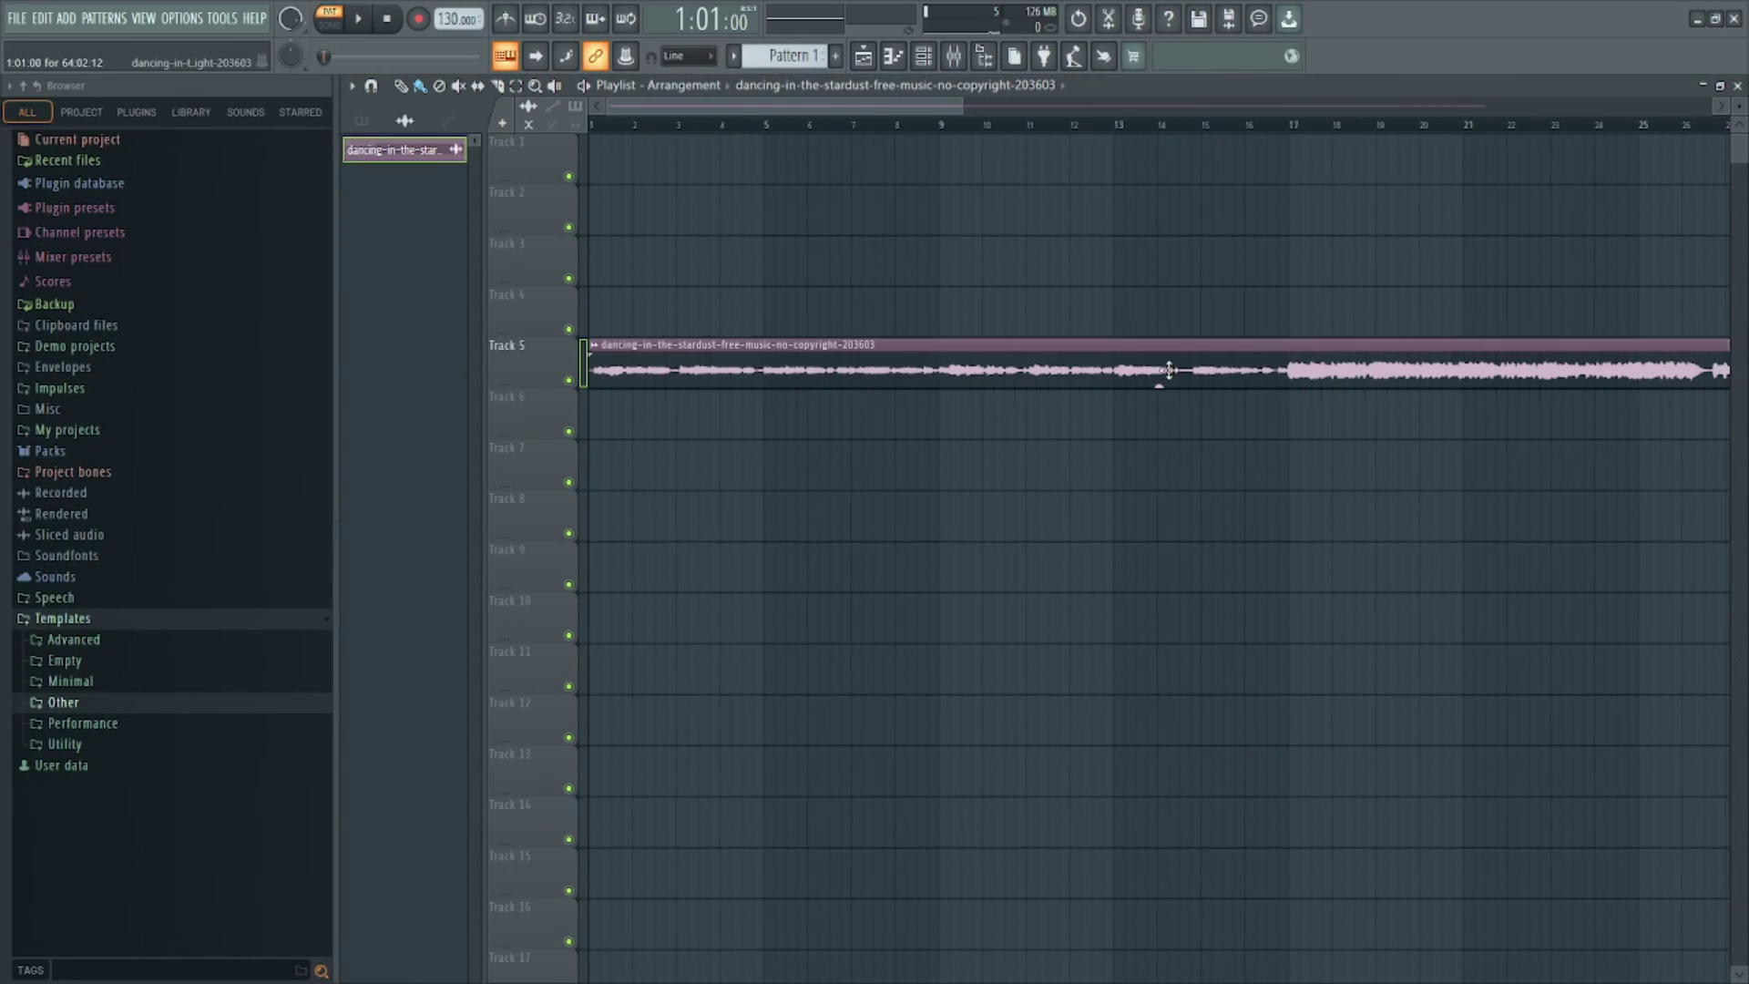
click(597, 349)
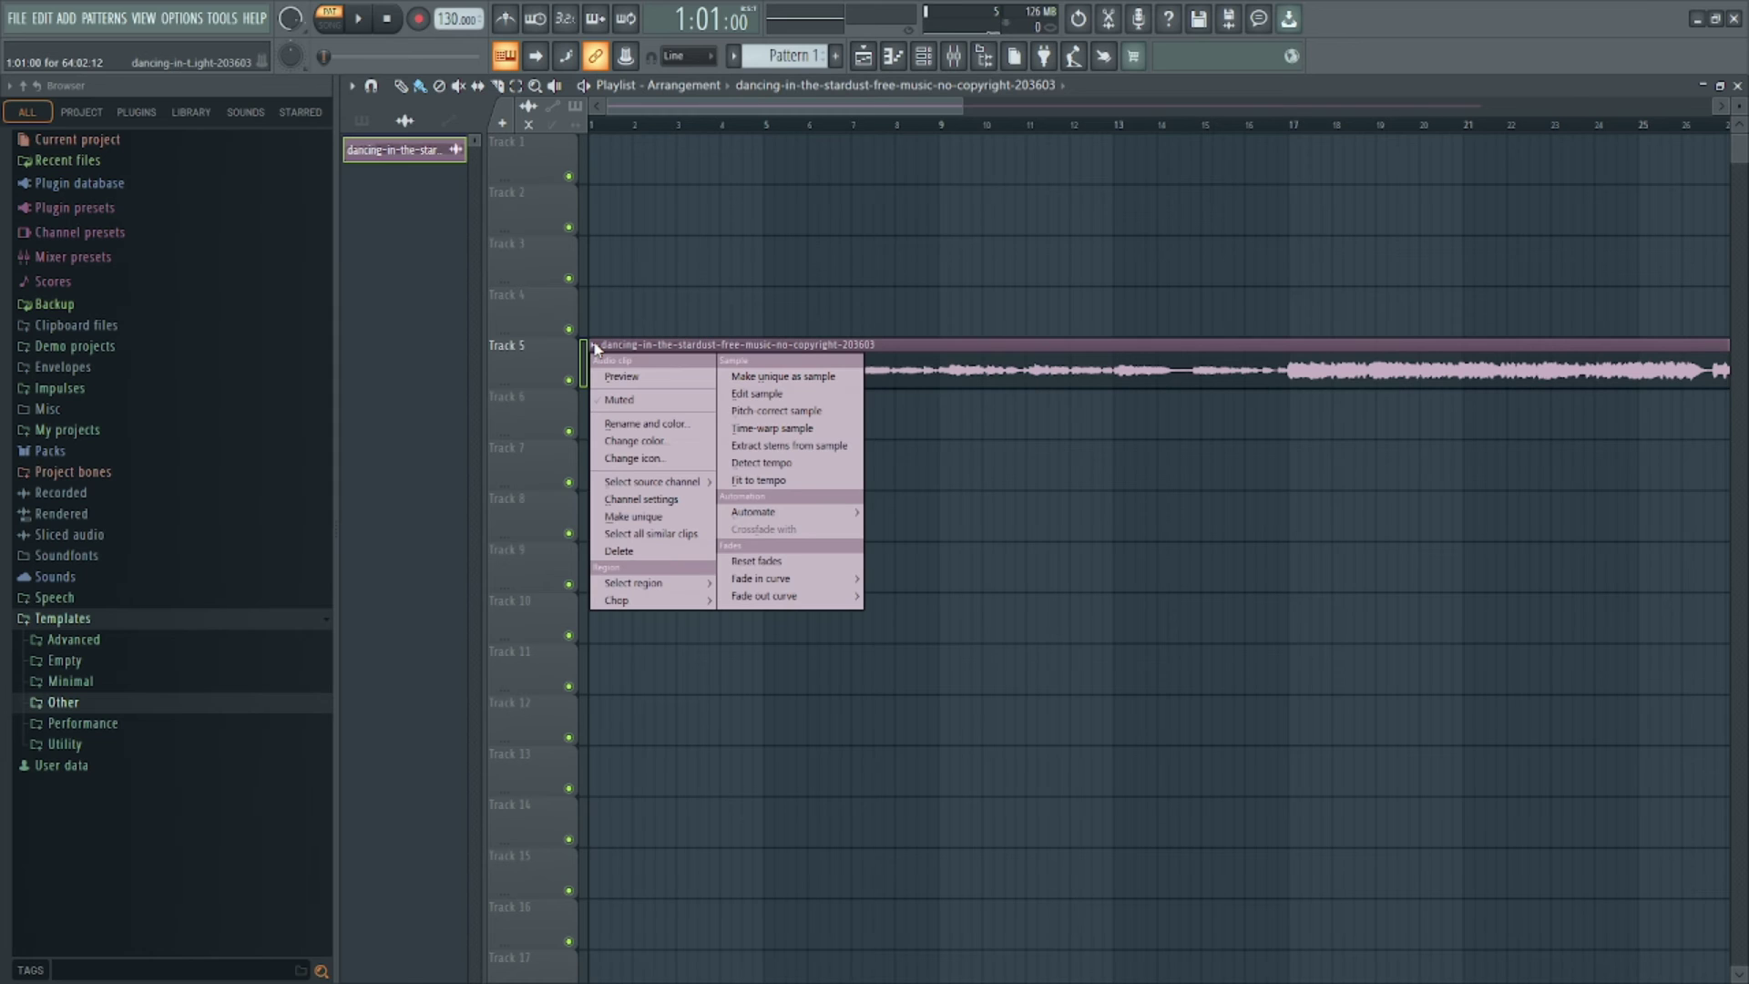
click(790, 443)
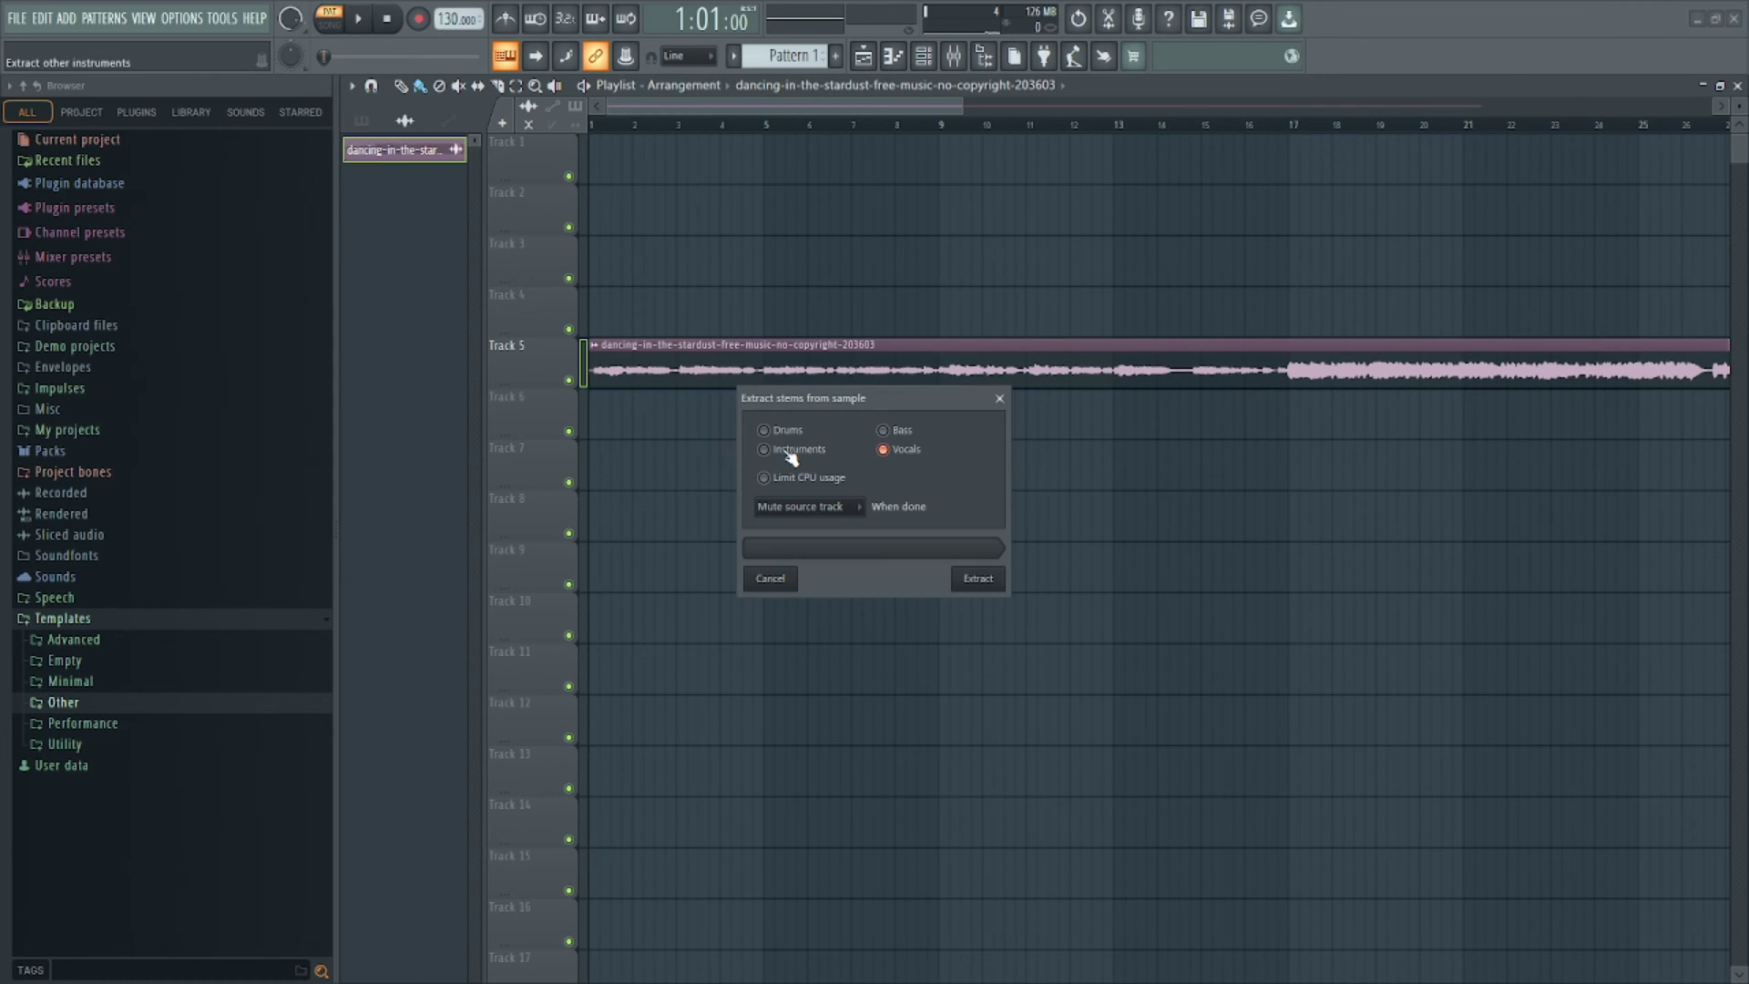
click(885, 431)
click(885, 450)
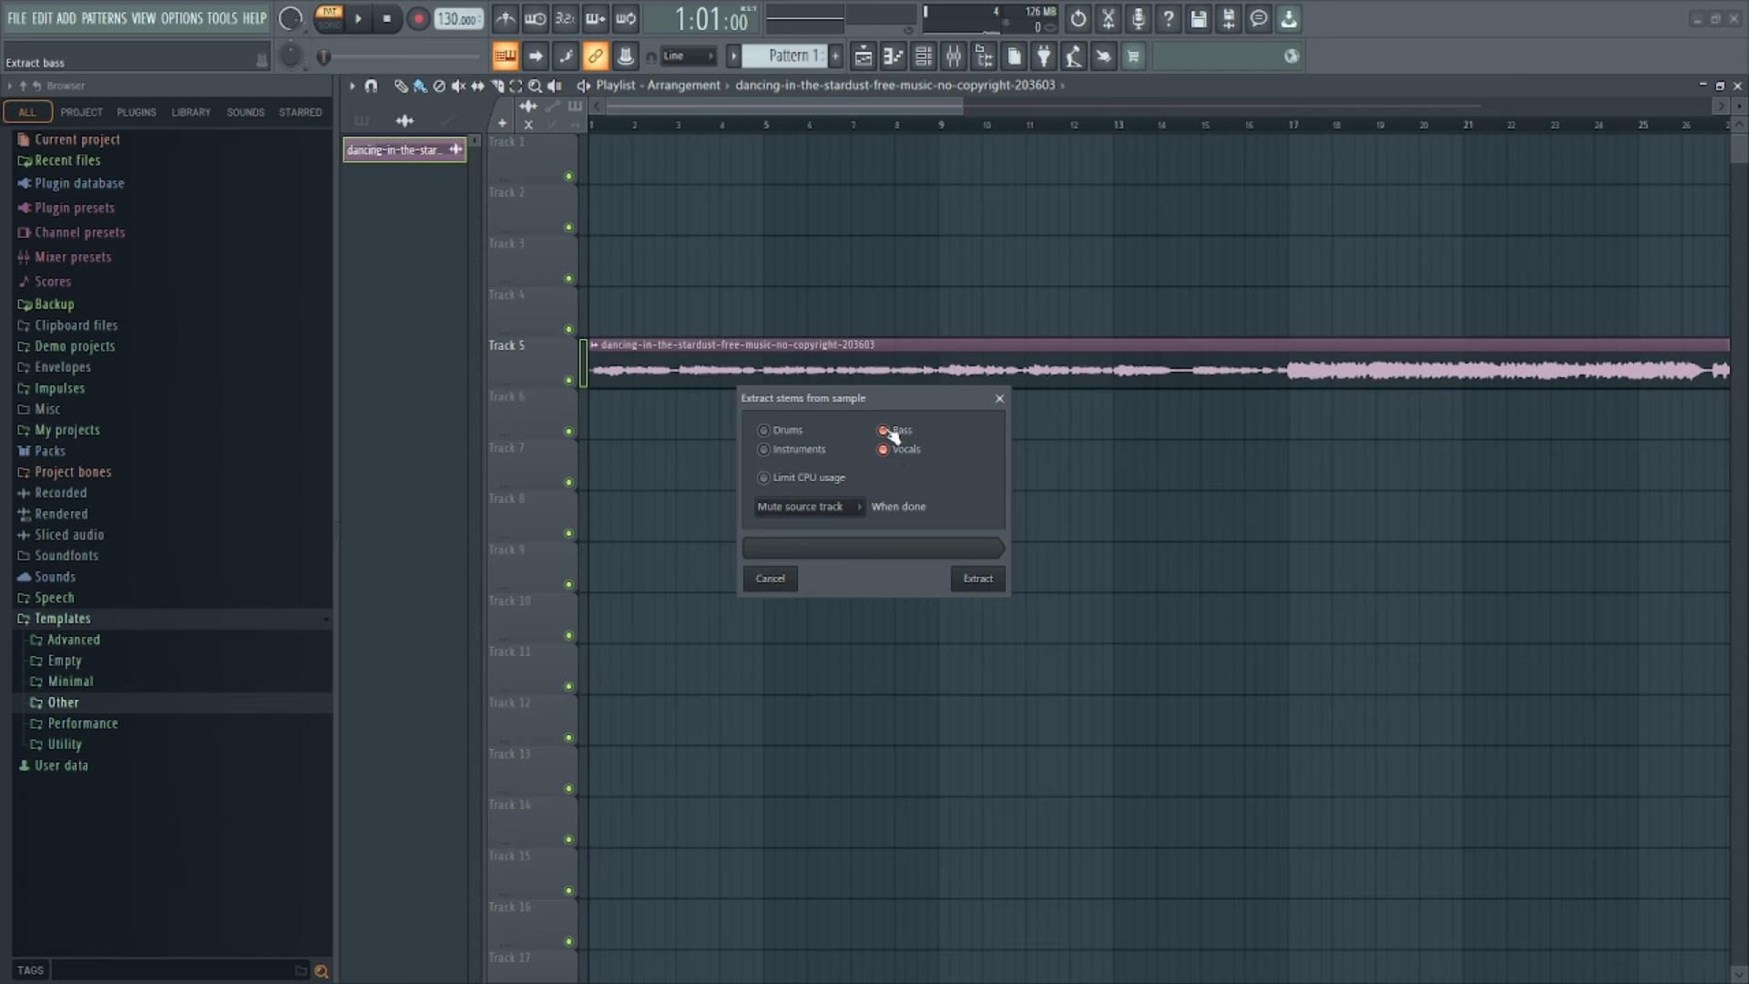
click(980, 583)
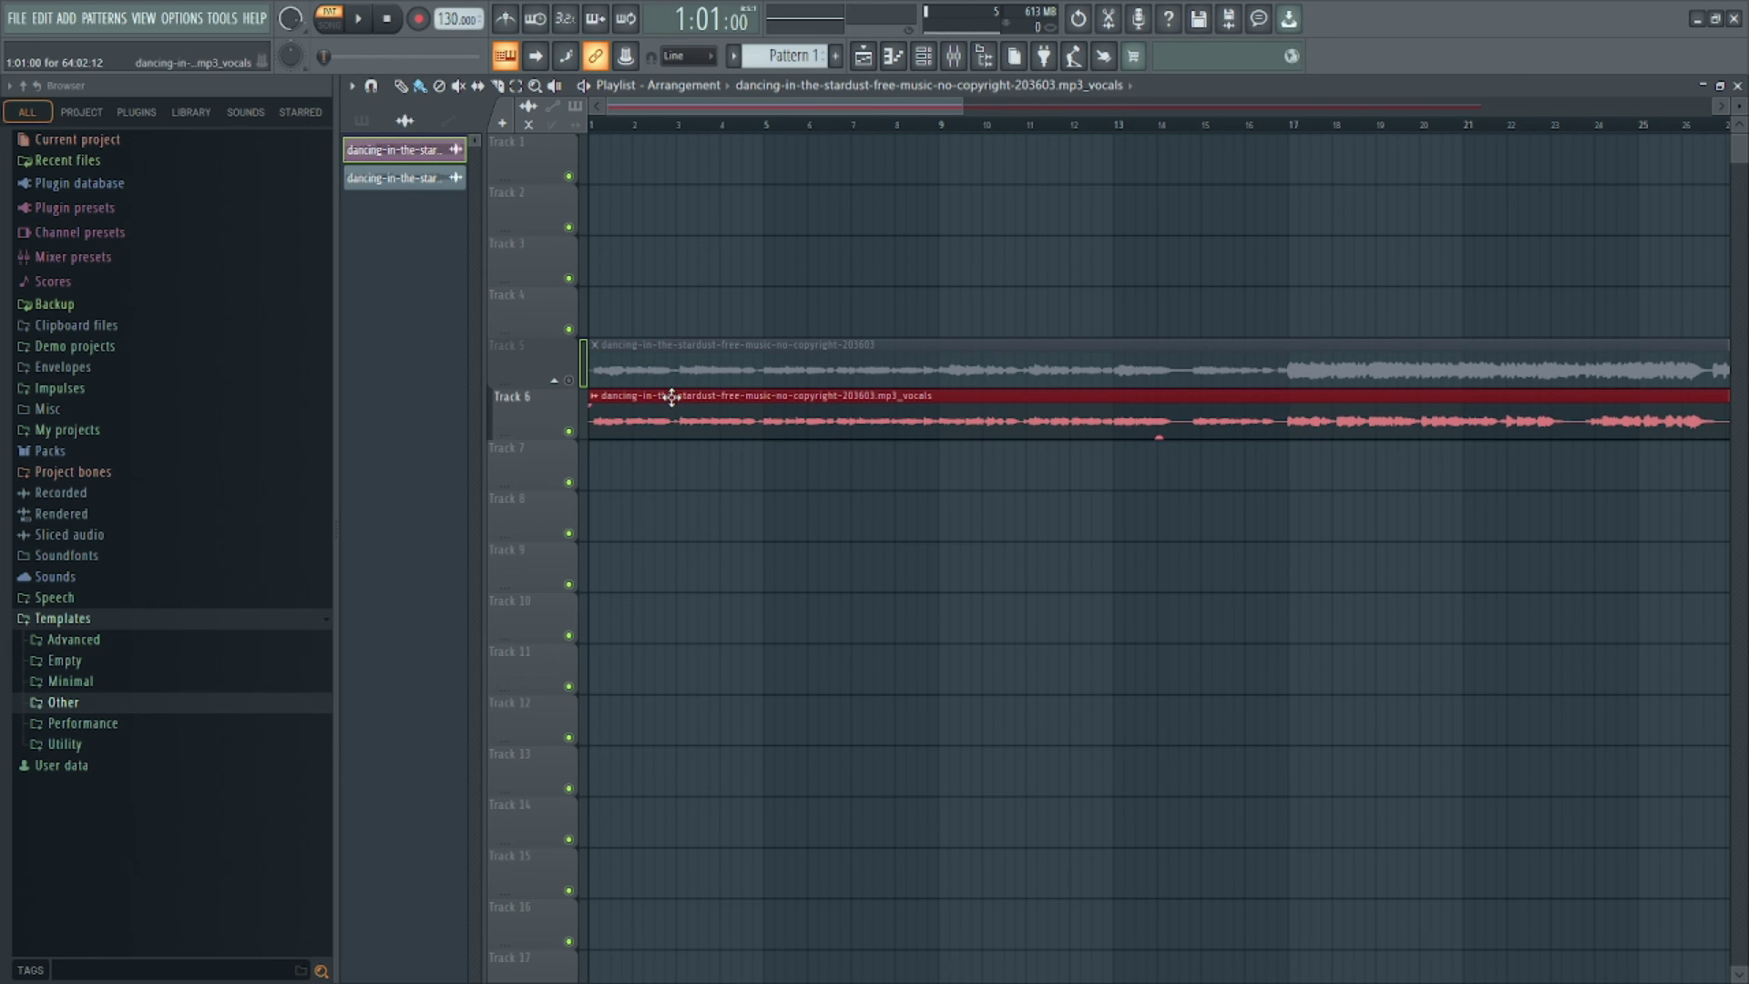
Nudge the Track 6 vocals clip, then play the playlist in SONG mode.
drag(681, 398, 625, 397)
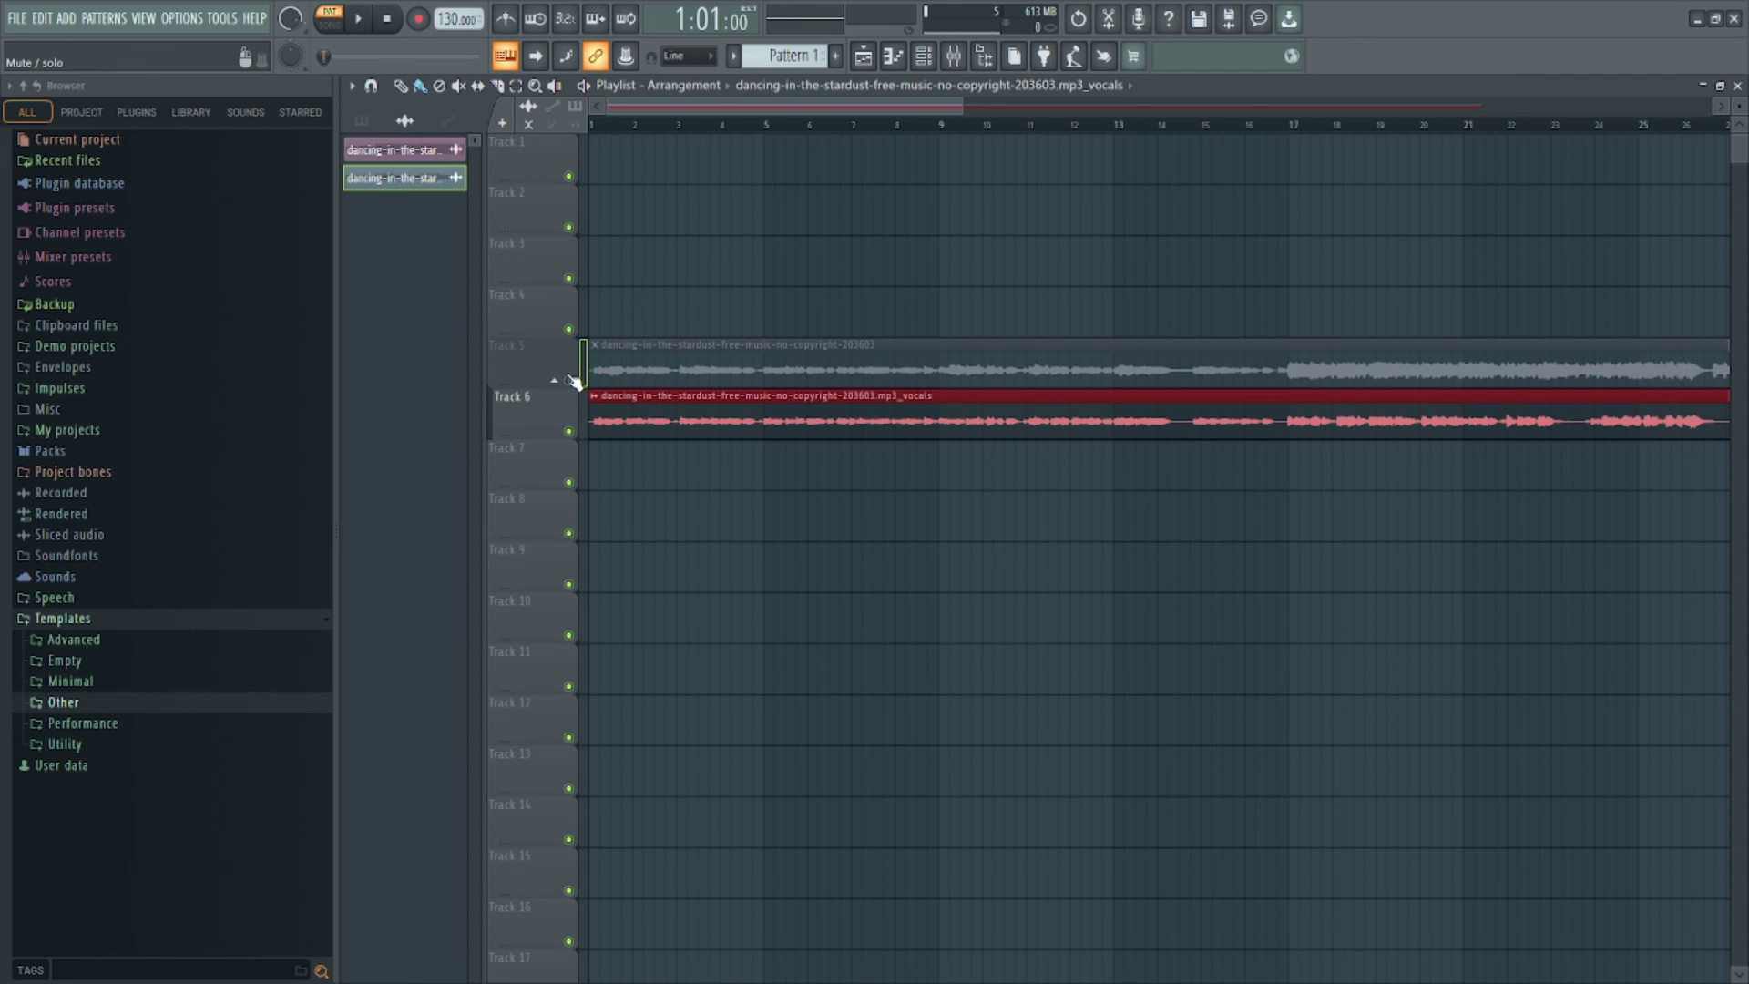
click(371, 19)
click(329, 30)
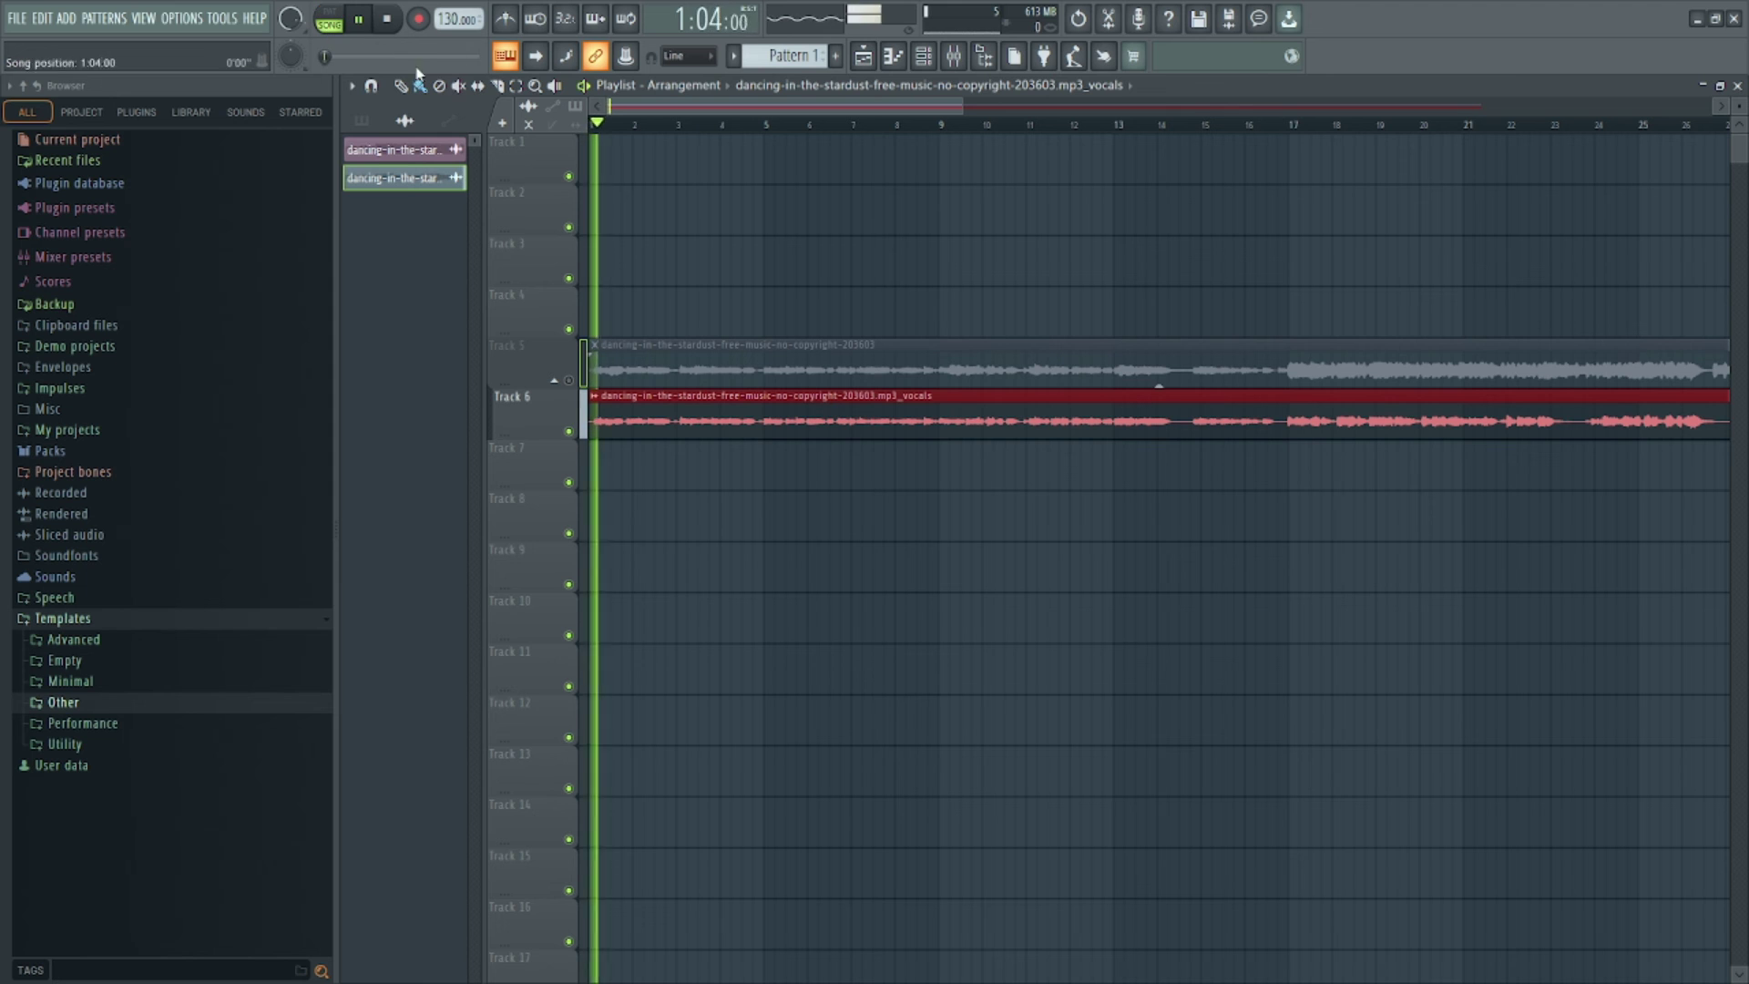